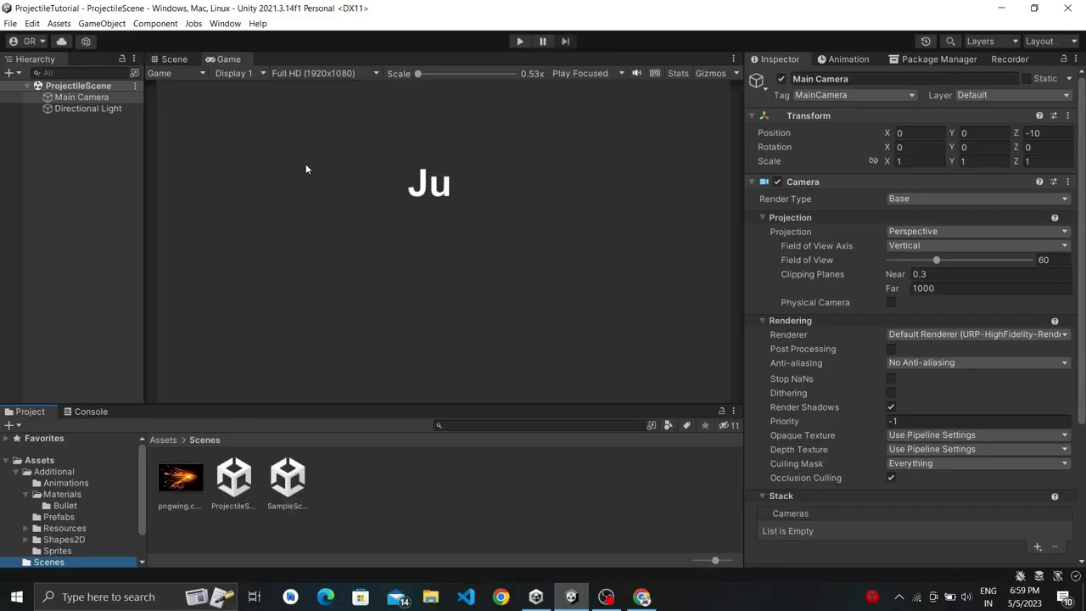
- Add a capsule to the scene and place it at position 0, 0, 0
right_click(52, 145)
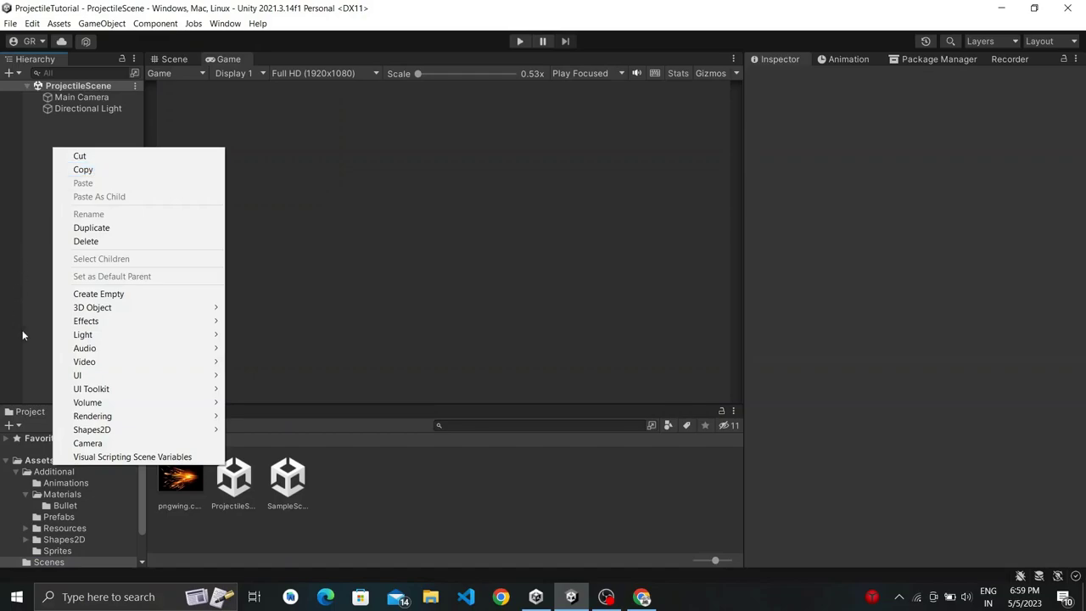
mouse_move(194, 310)
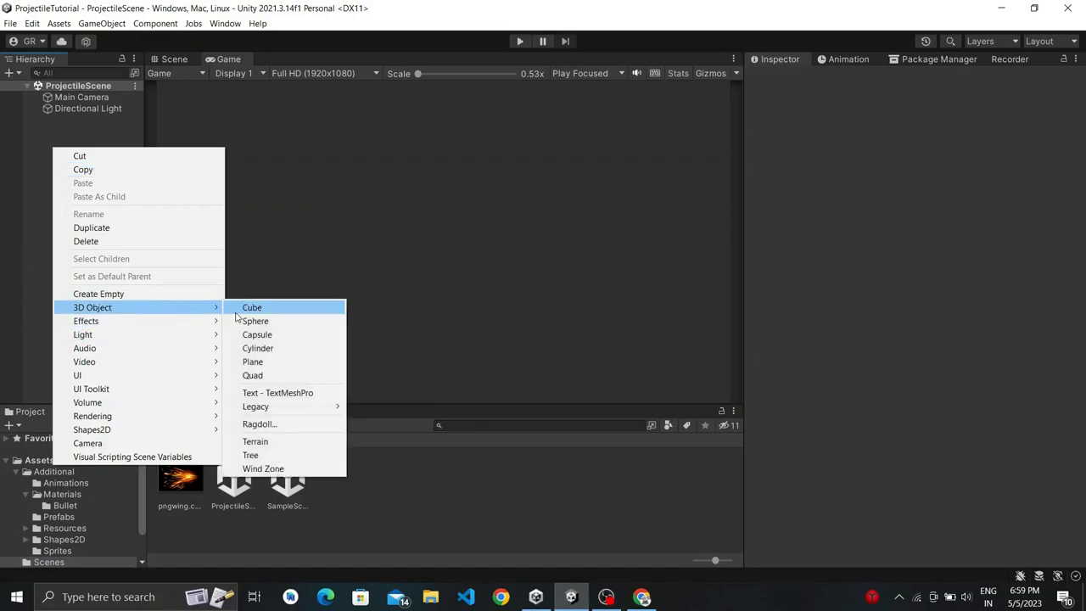
left_click(241, 335)
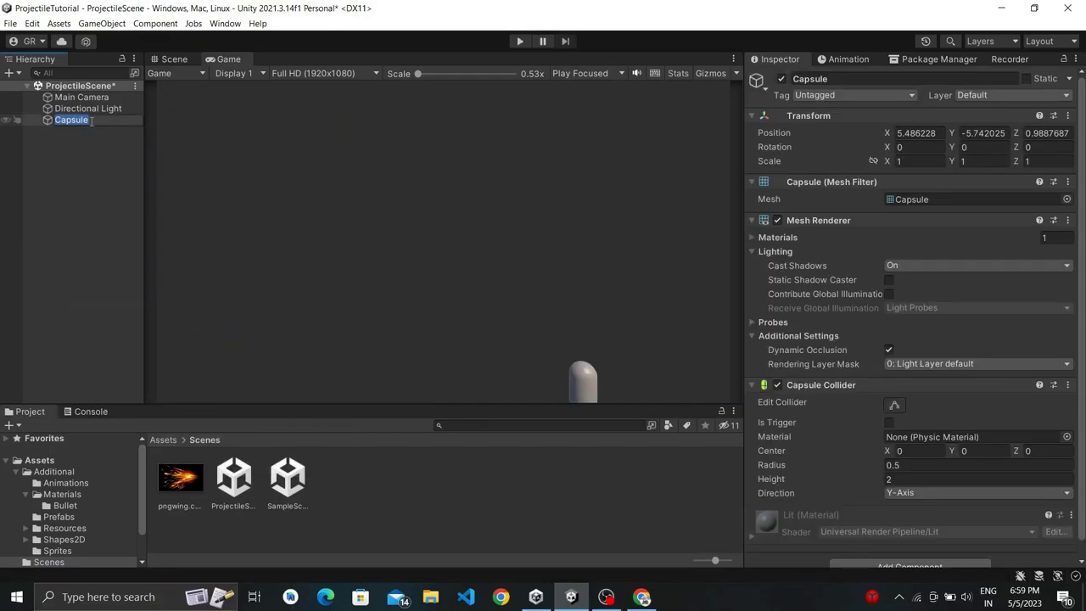
left_click(910, 128)
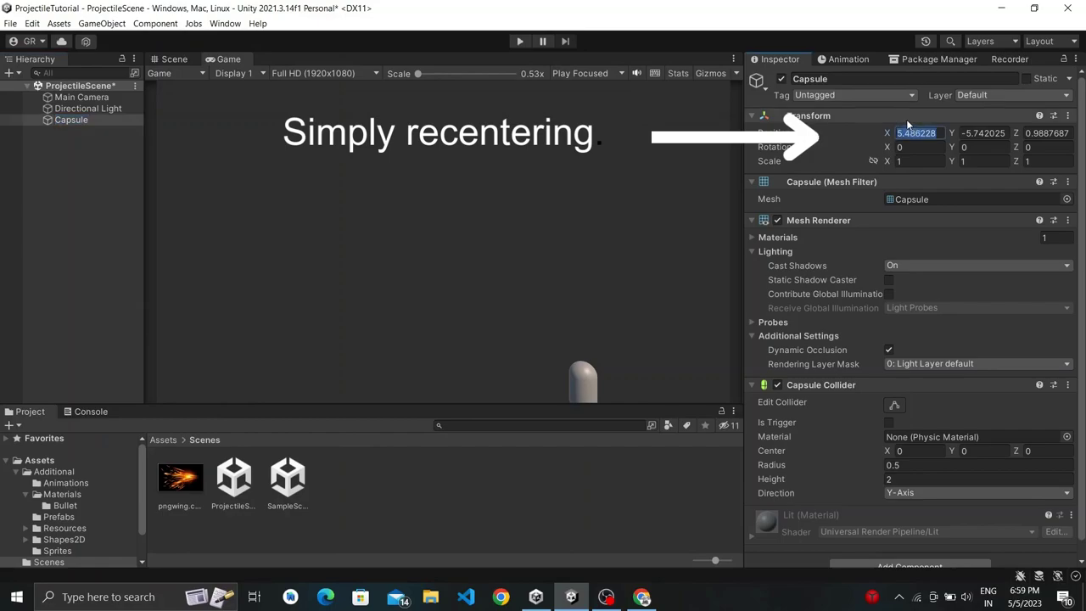
type("0")
key("Tab")
type("0")
key("Tab")
type("0")
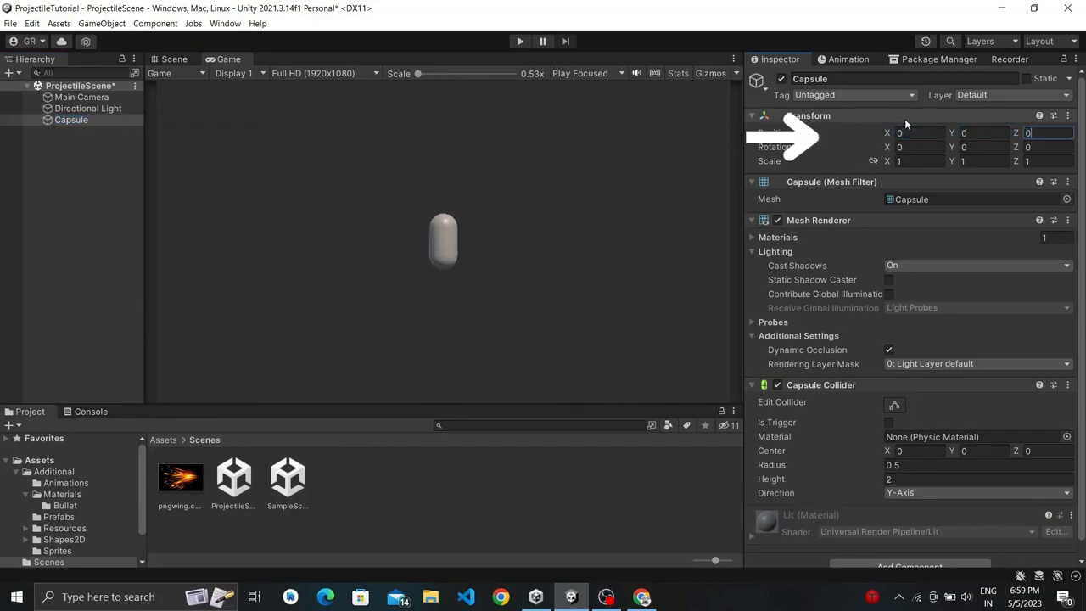
- Rename the capsule to Projectile and remove its Capsule Collider component
left_click(51, 123)
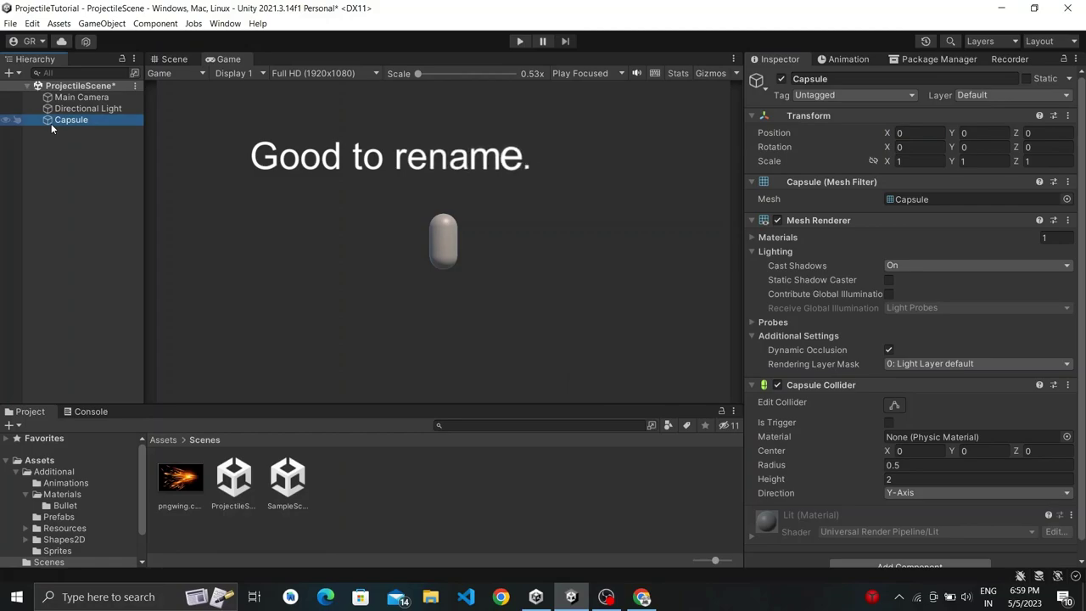
key("F2")
type("Projec")
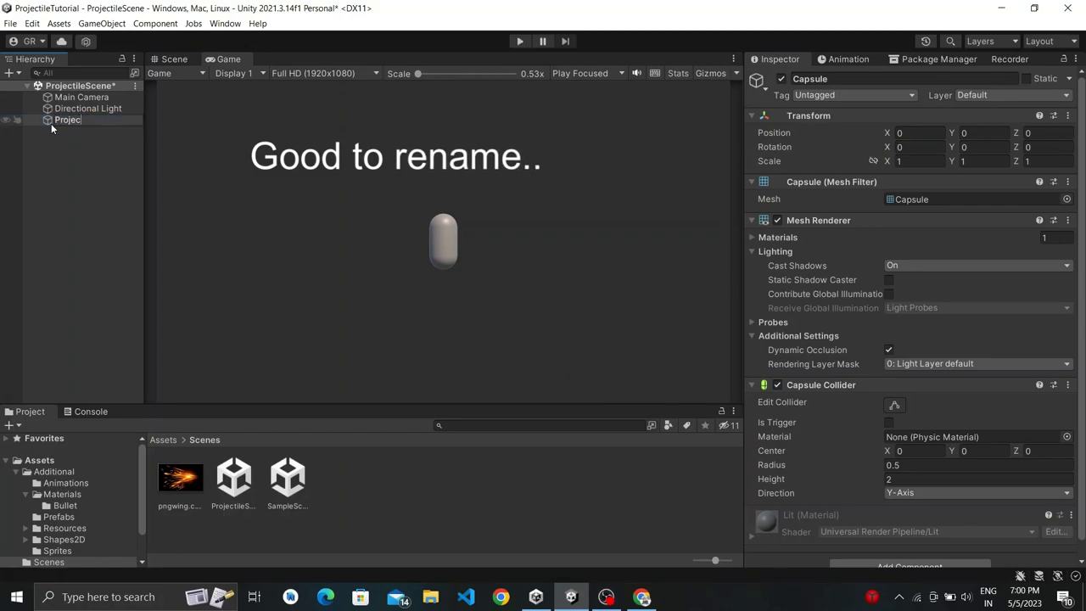
type("tile")
key("Return")
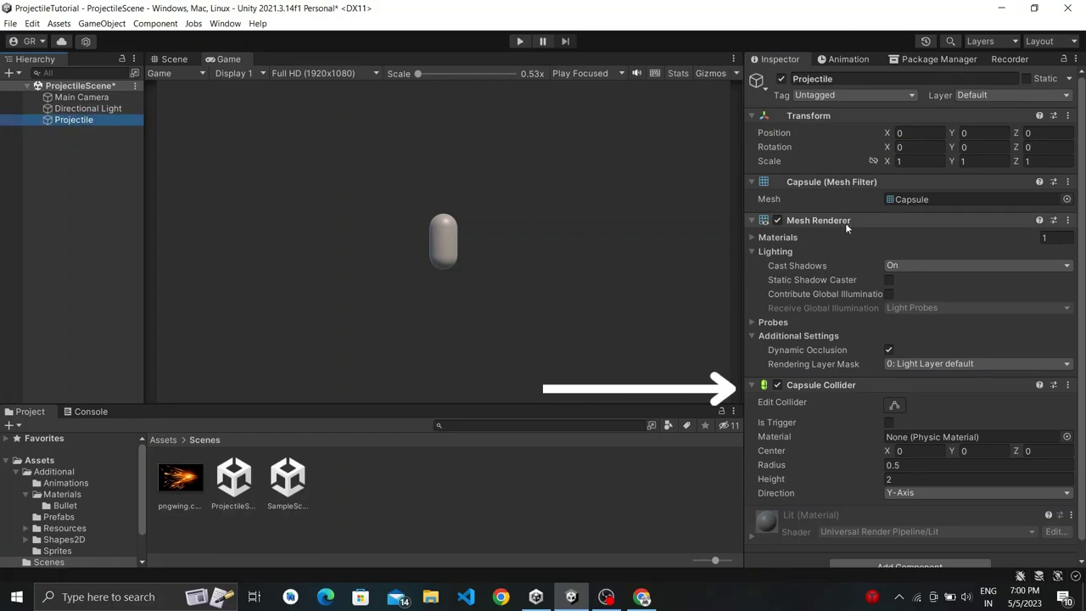
left_click(1068, 385)
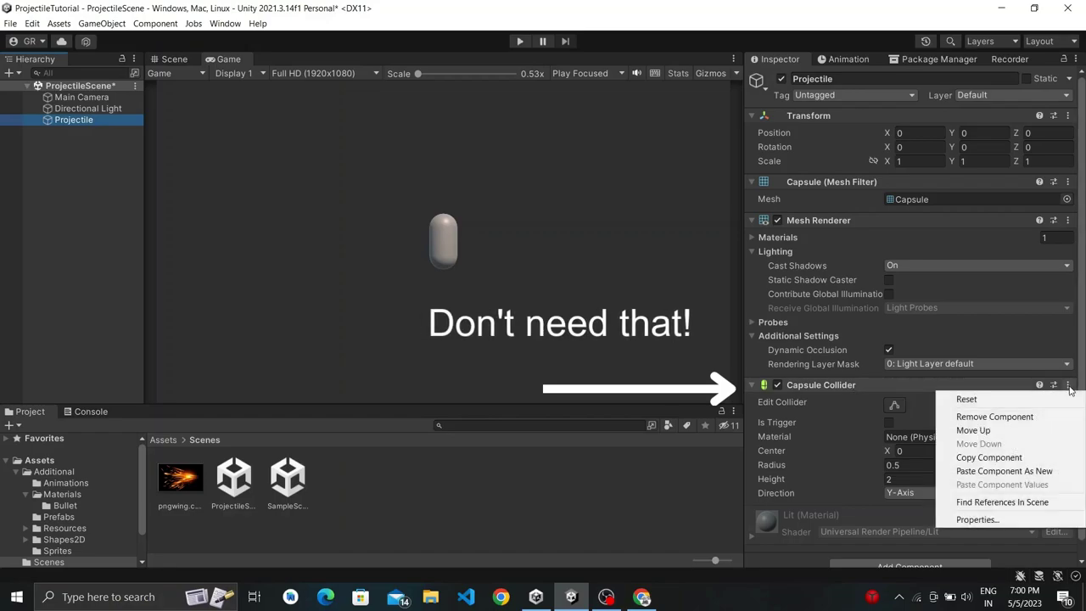
left_click(994, 417)
right_click(371, 509)
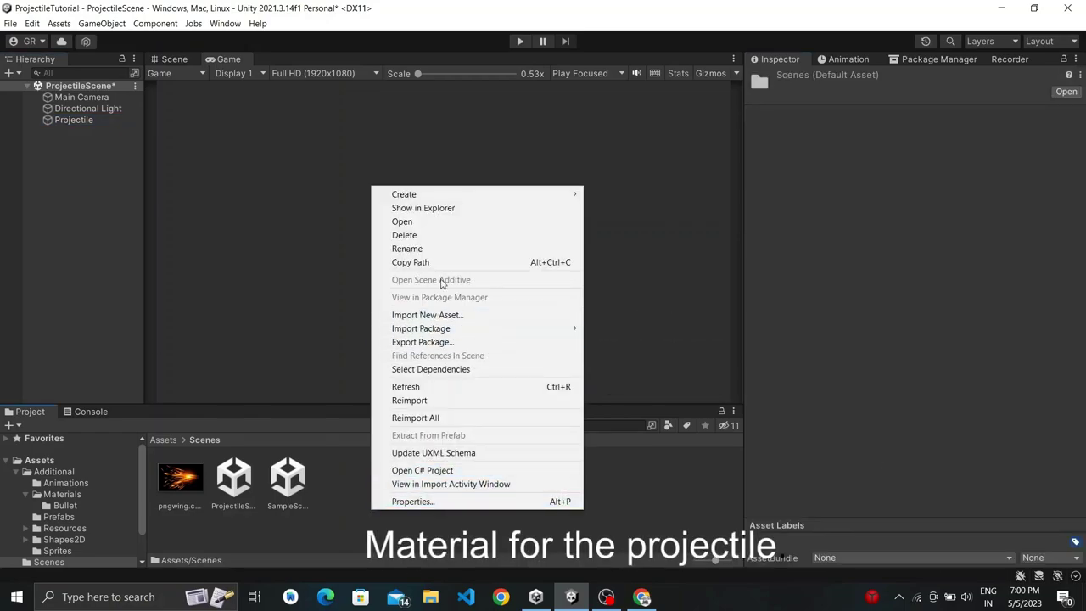
- Create a material named Projectile and apply it to the Projectile capsule
mouse_move(461, 194)
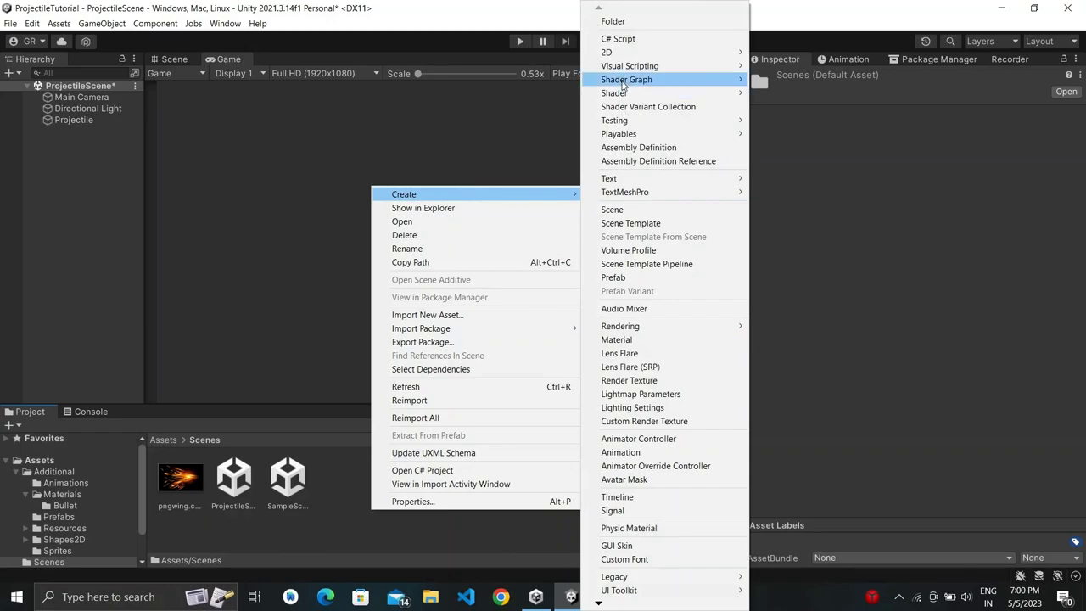
left_click(604, 341)
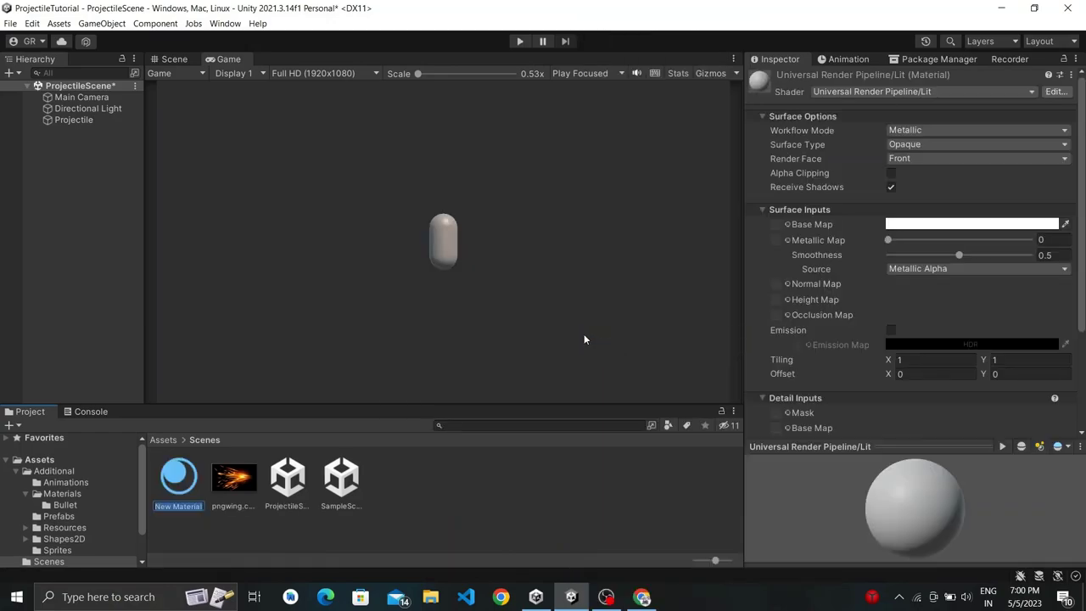
type("Projectile")
key("Return")
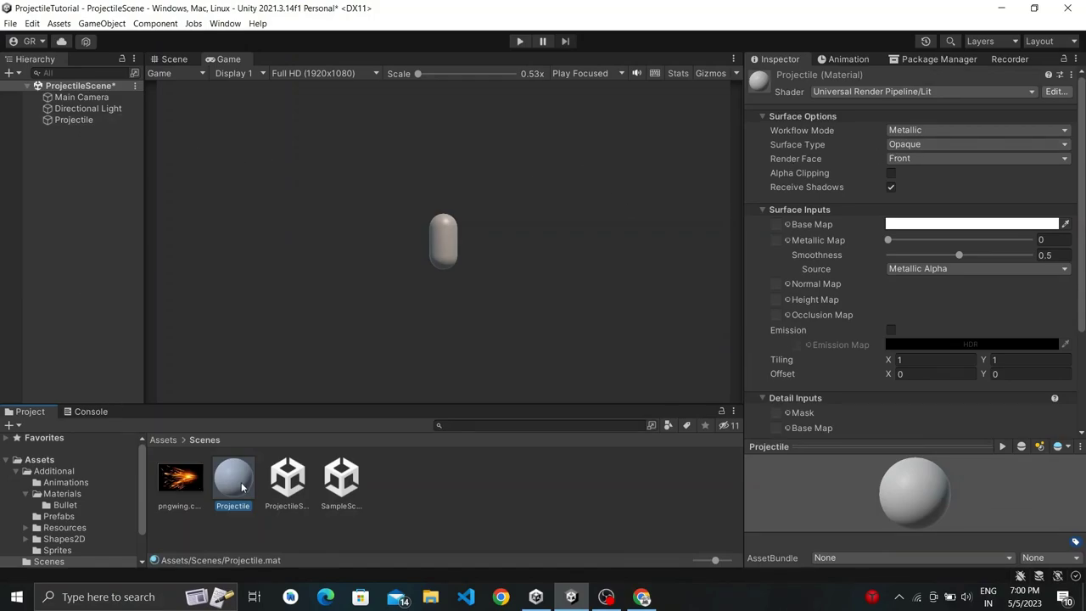
left_click_drag(241, 486, 104, 190)
left_click_drag(66, 127, 63, 121)
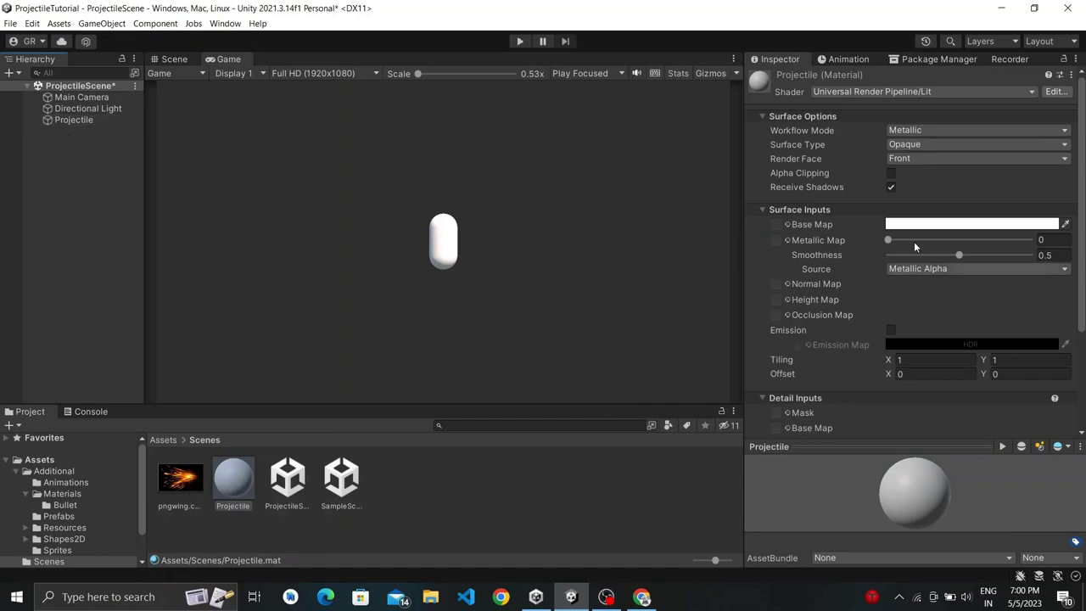
- Set the Projectile material's base colour to a saturated orange
left_click(907, 224)
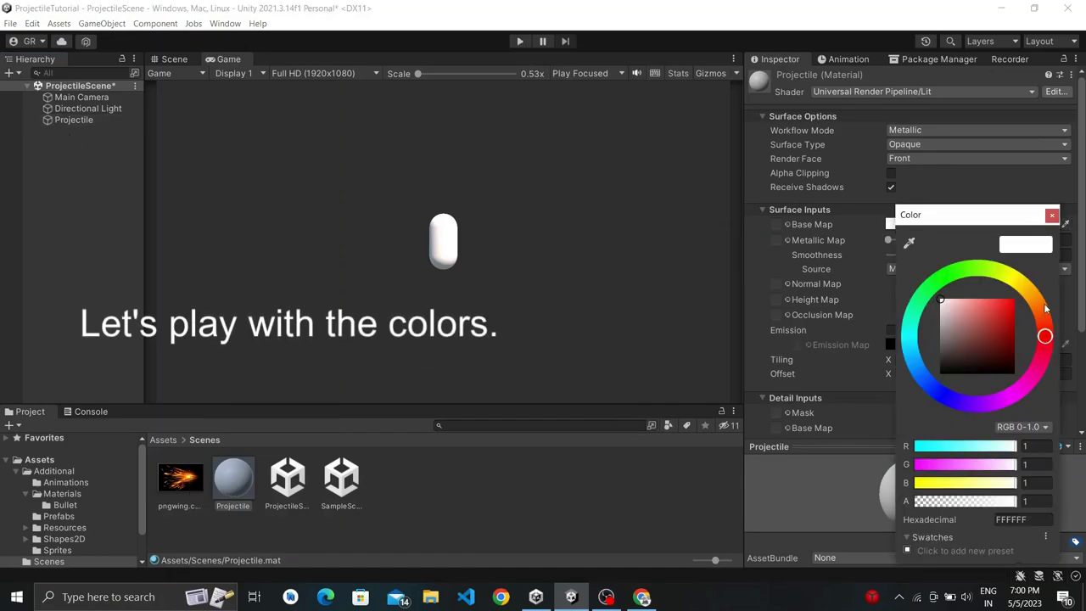
left_click(1033, 303)
left_click_drag(987, 324, 1014, 308)
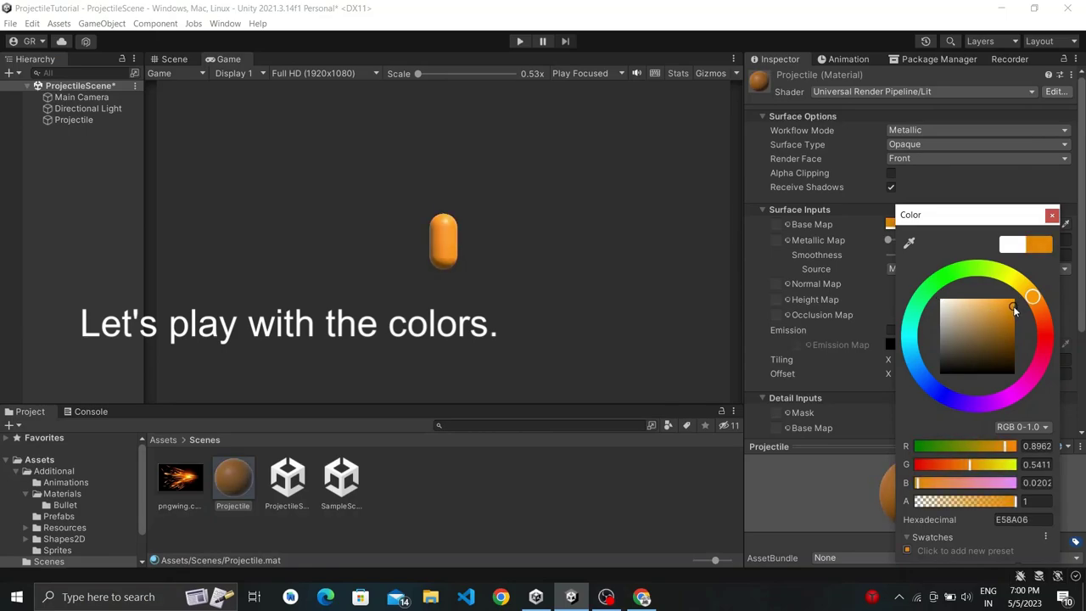
left_click(1052, 215)
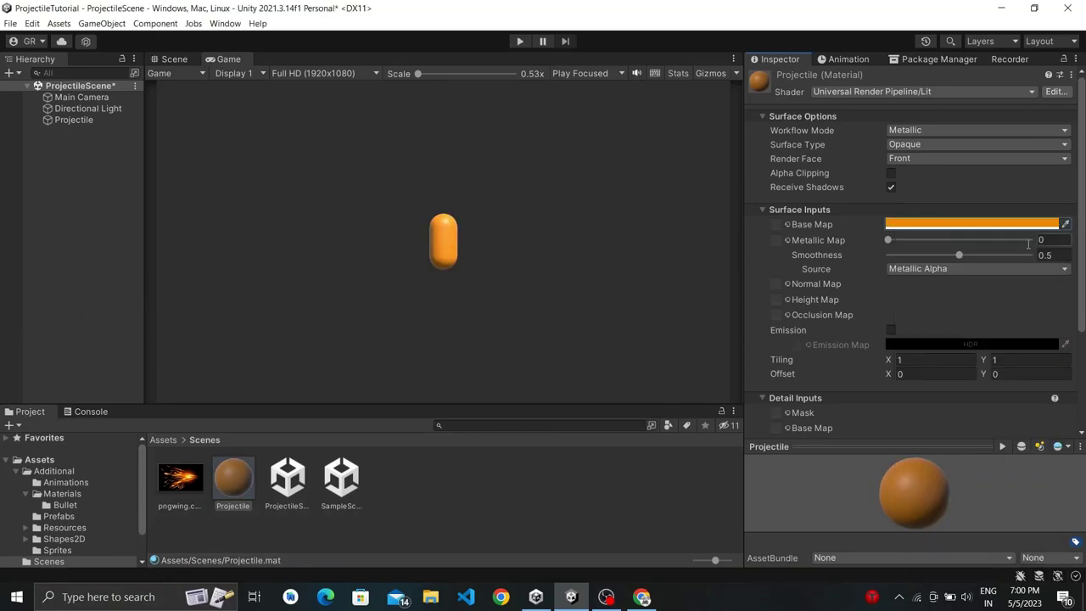
- Enable emission with an orange HDR colour, raise its intensity, and set base colour to FF8700
left_click(892, 330)
left_click(906, 345)
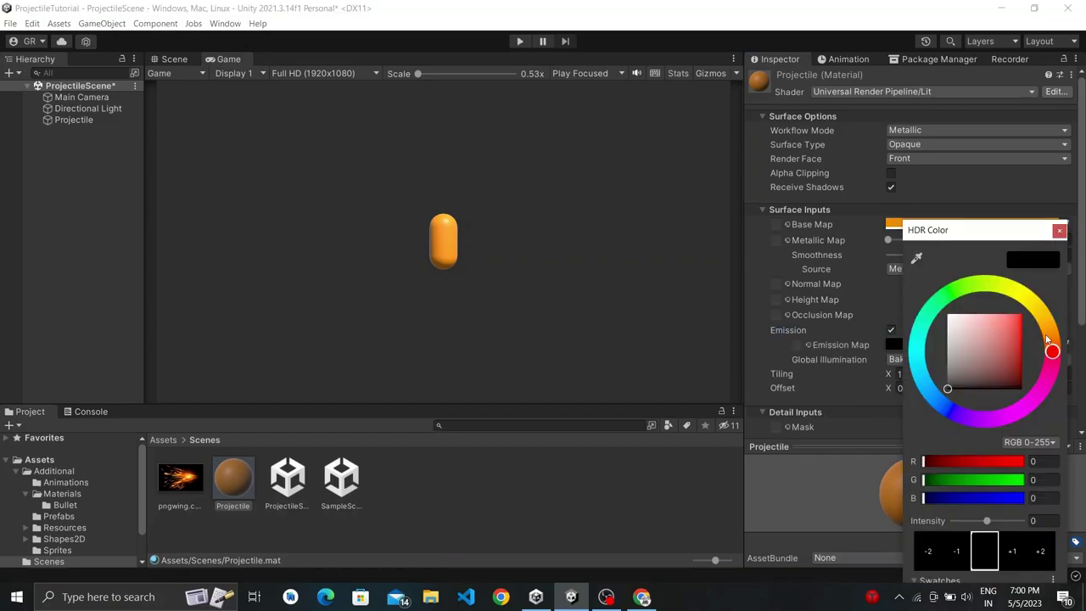
mouse_move(1047, 339)
left_mouse_down()
mouse_move(1023, 336)
mouse_move(1035, 373)
mouse_move(1020, 423)
left_mouse_up()
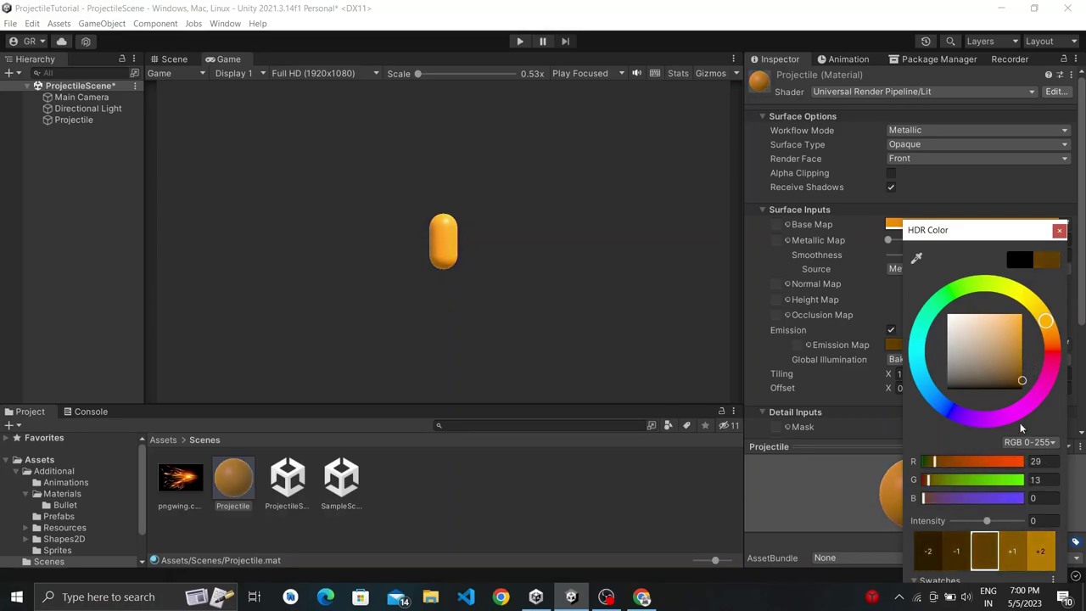
left_click_drag(988, 520, 997, 521)
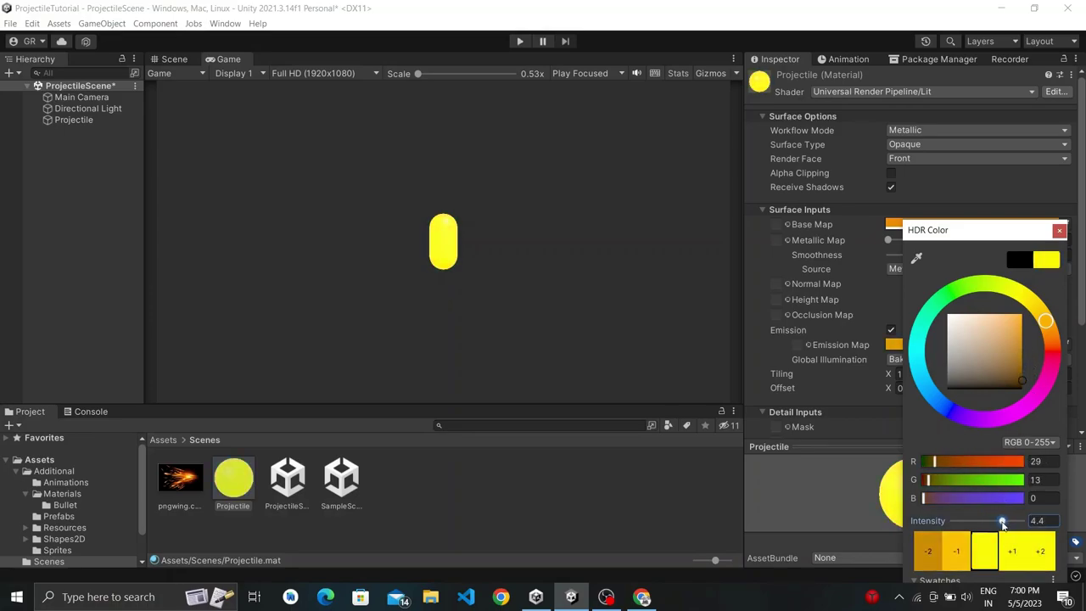
left_click(921, 273)
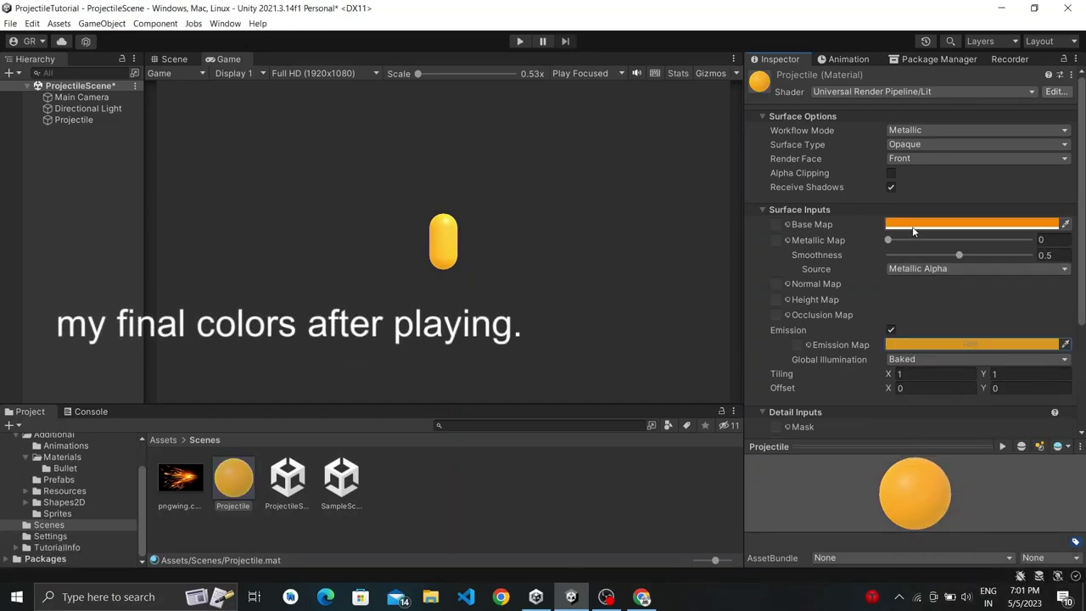
left_click(907, 225)
left_click_drag(940, 210, 793, 90)
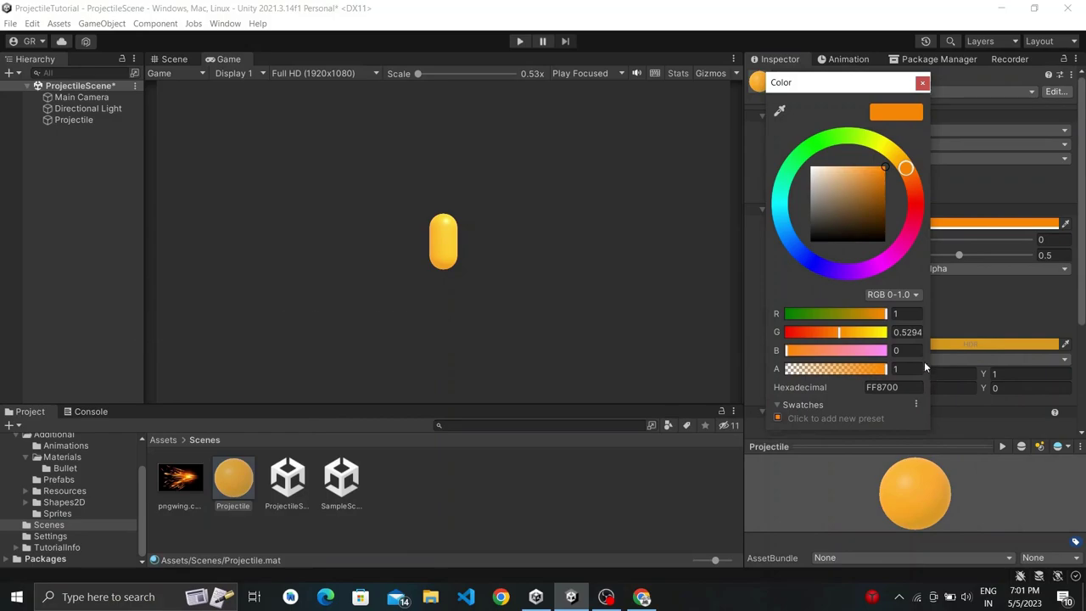
left_click(959, 344)
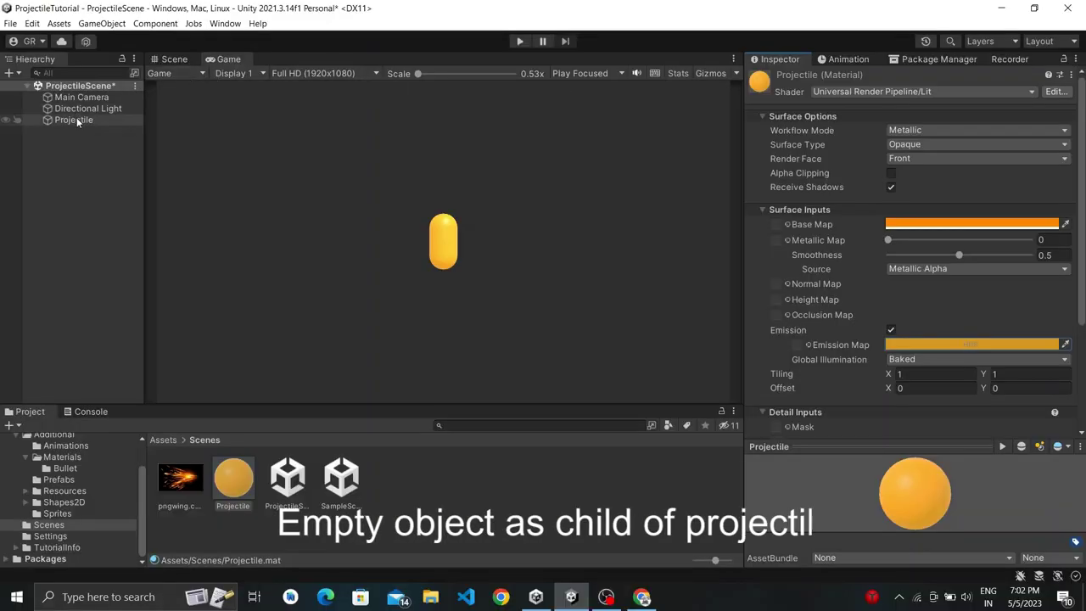
- Add an empty child object named Trail under Projectile
left_click(77, 120)
right_click(77, 120)
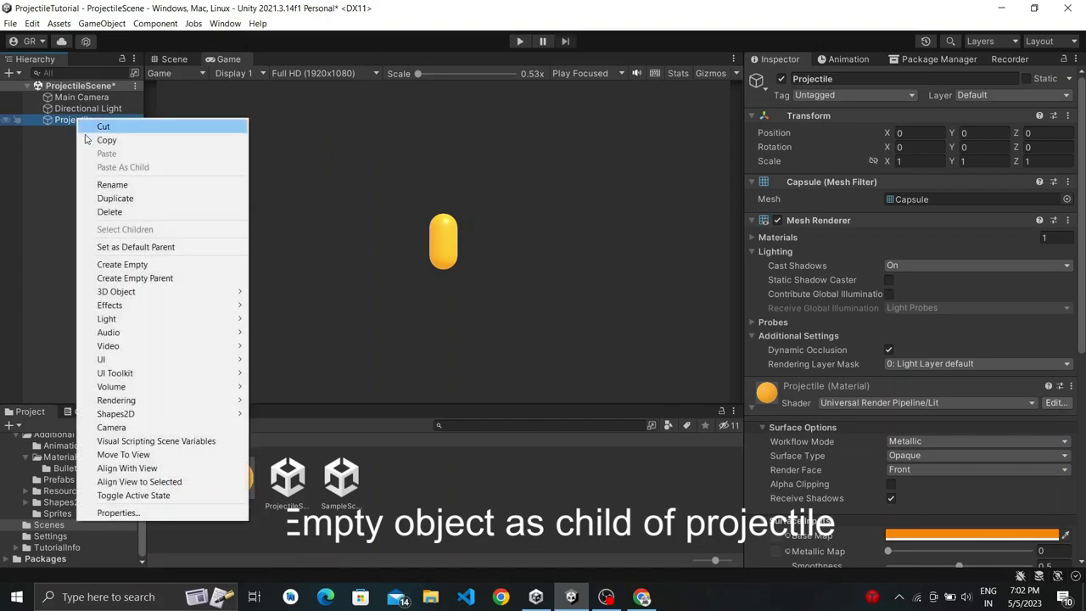
mouse_move(125, 361)
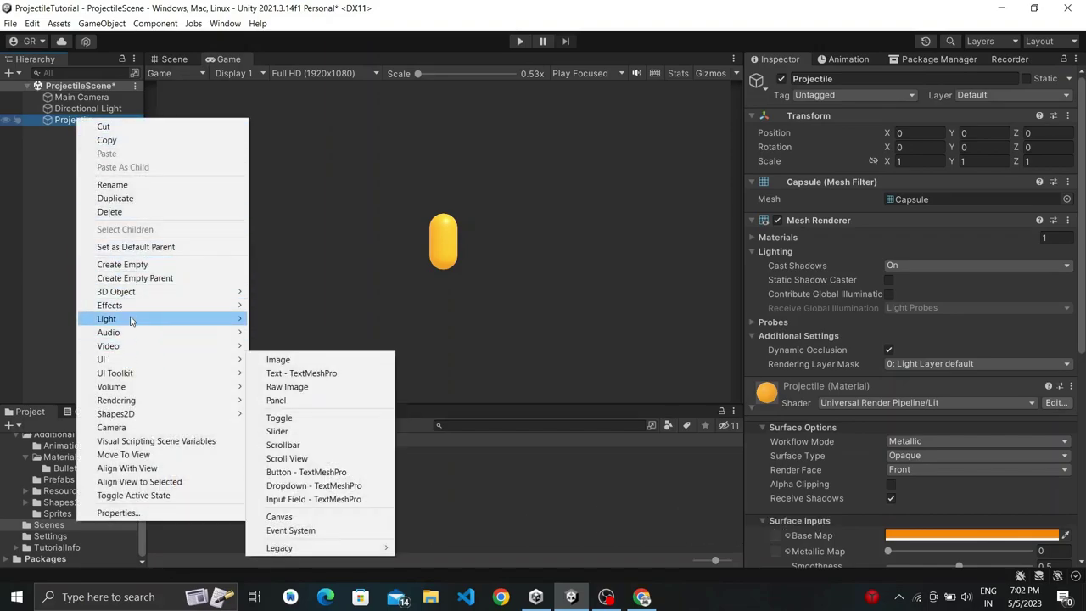
left_click(153, 266)
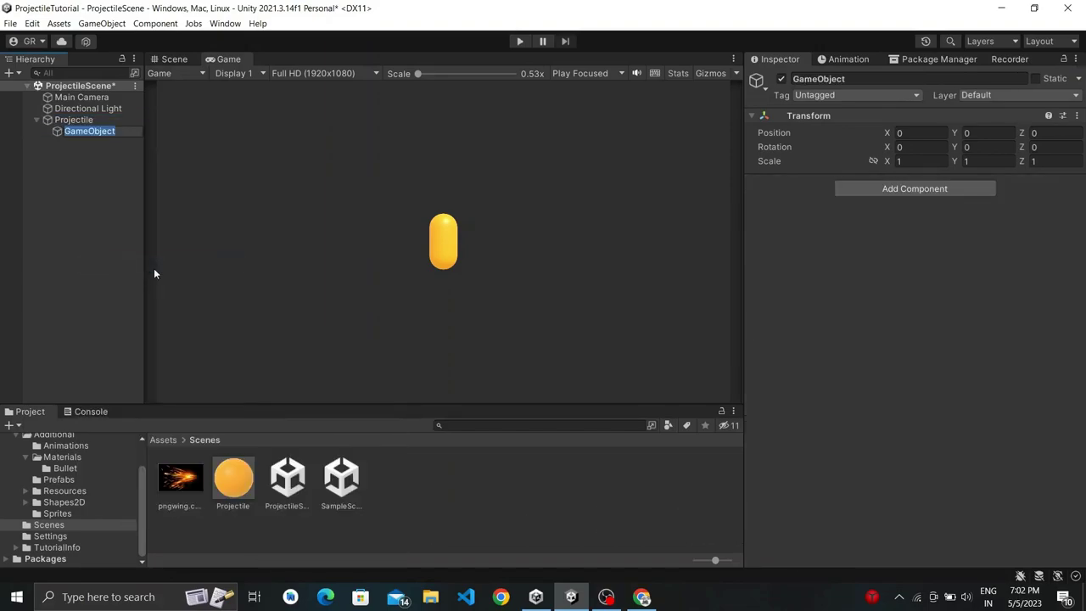
type("Trail")
key("Return")
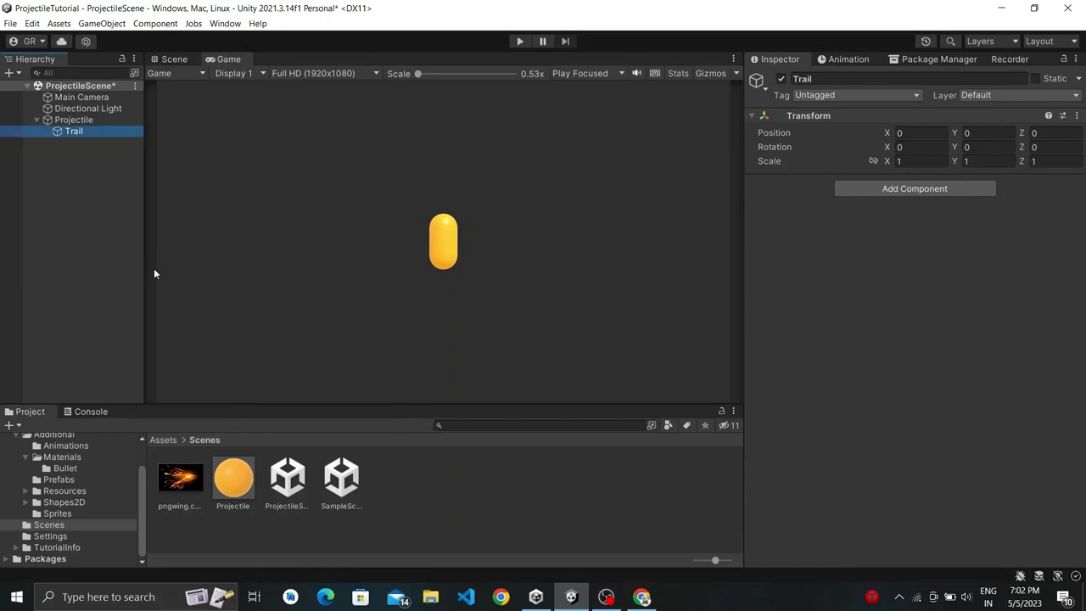
- Add a Trail Renderer component to the Trail object
left_click(926, 189)
type("tr")
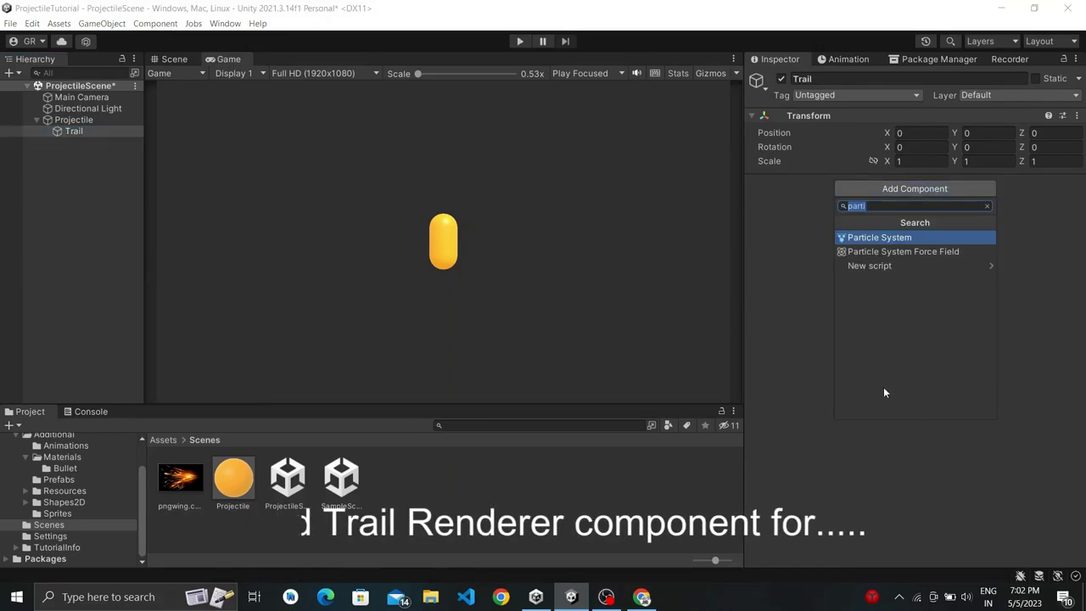
type("ail")
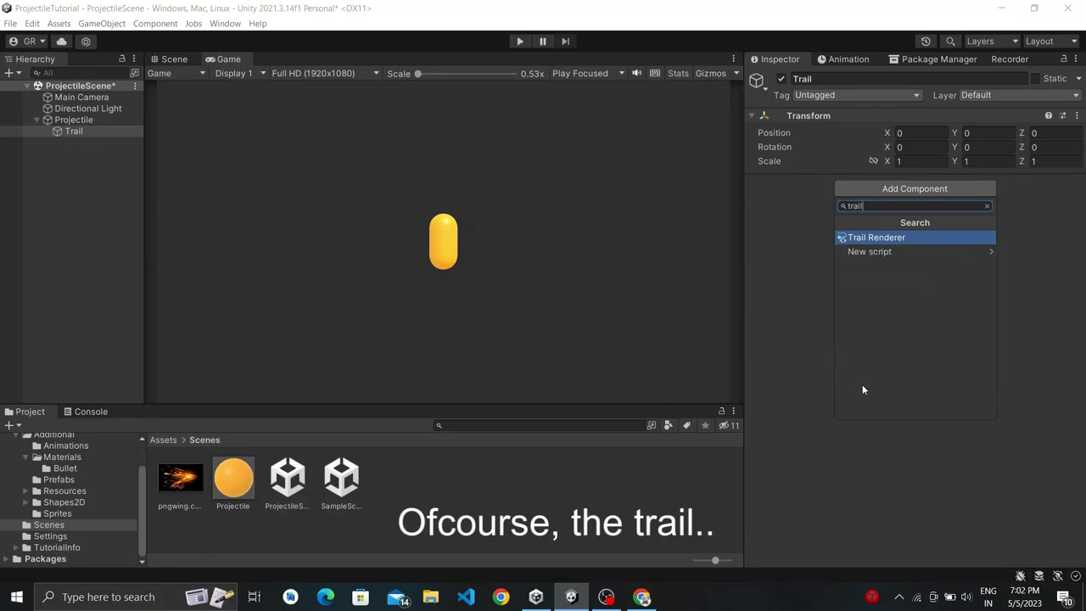
key("Return")
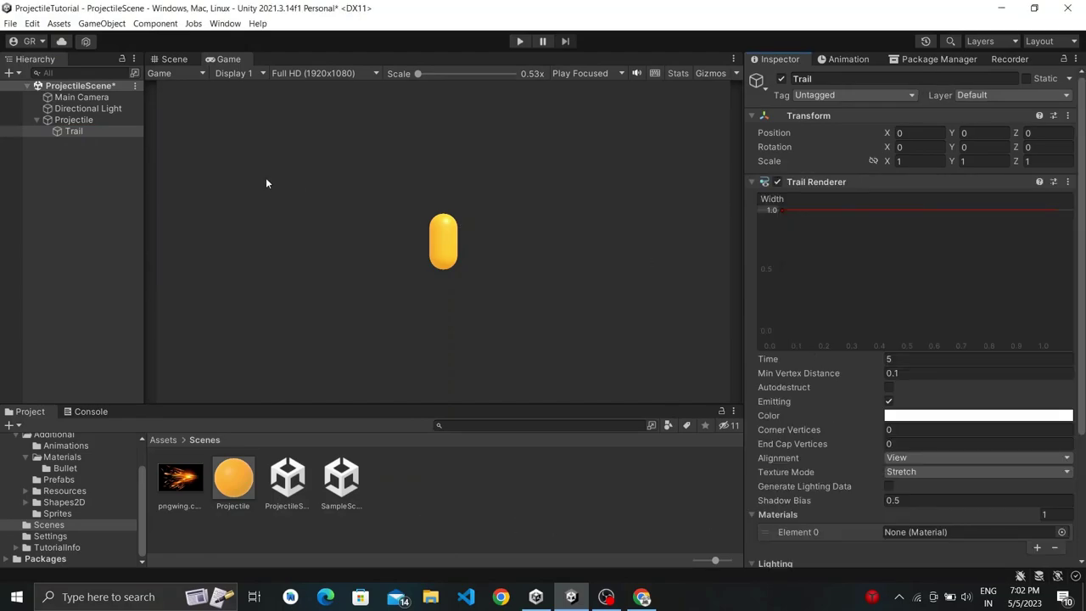
left_click(117, 121)
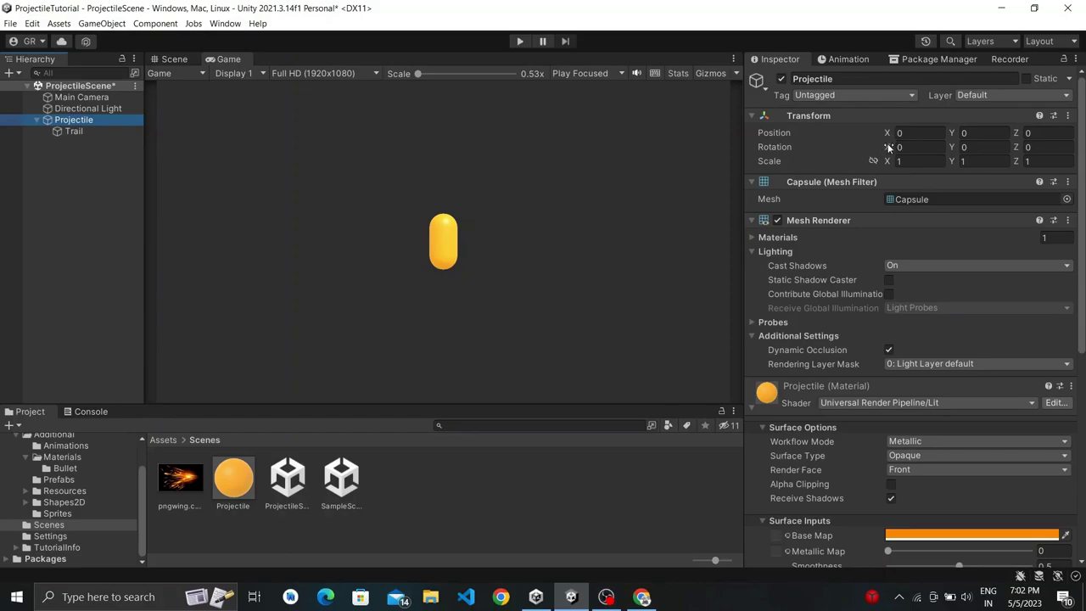
- Preview the trail by sliding the projectile, then create a ProjectileTrail material in Scenes
mouse_move(887, 133)
left_mouse_down()
mouse_move(723, 148)
mouse_move(911, 141)
left_mouse_up()
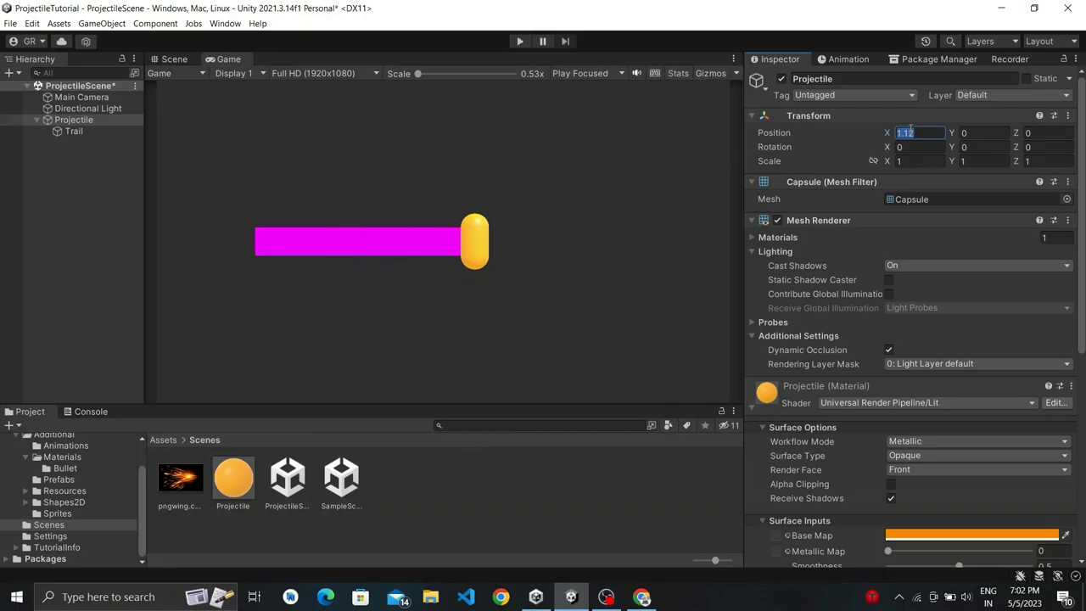
type("0")
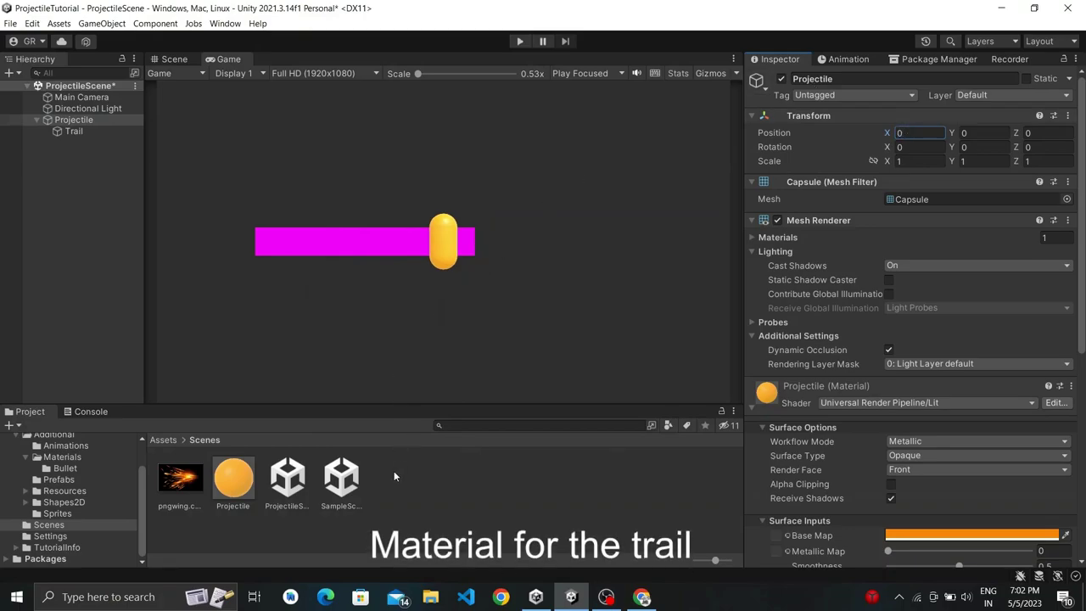
right_click(394, 471)
mouse_move(530, 160)
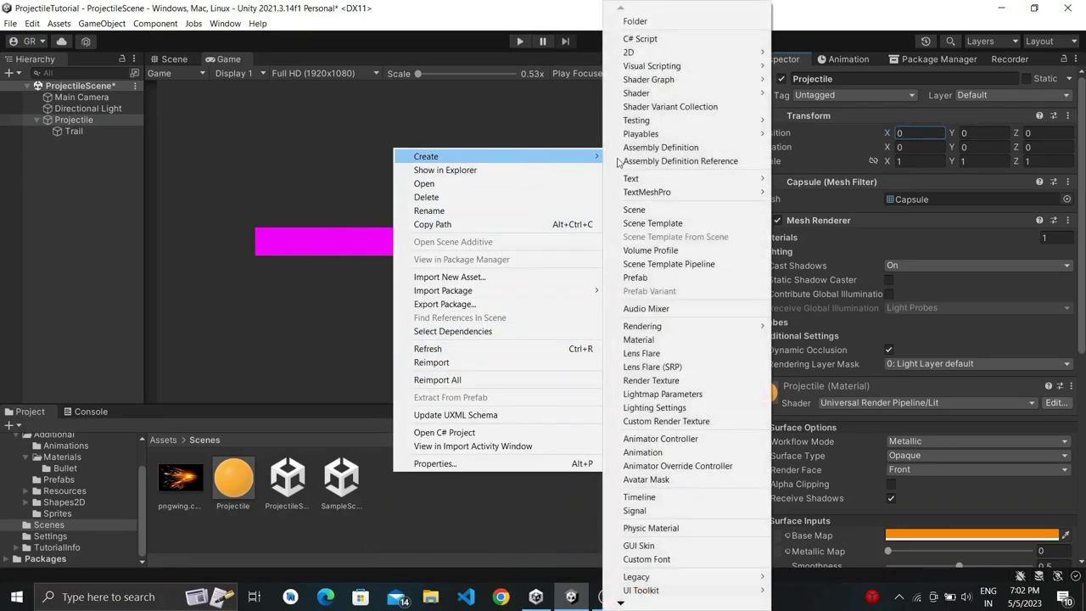
left_click(632, 339)
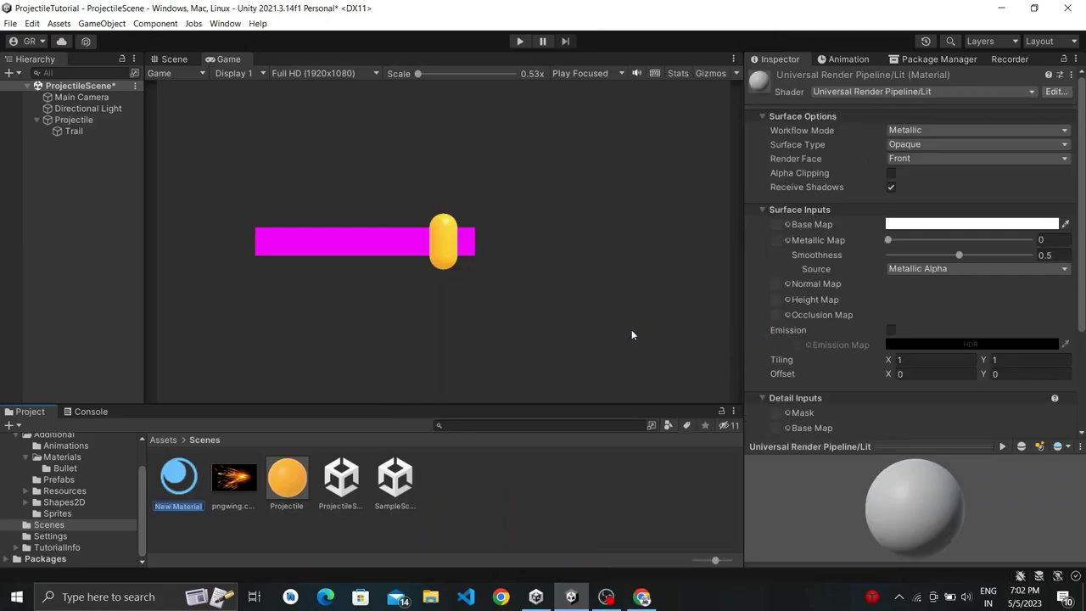
type("ProjectileT...")
- Assign ProjectileTrail to the Trail Renderer's Materials Element 0 slot
left_click(68, 131)
scroll(828, 407, "down", 4)
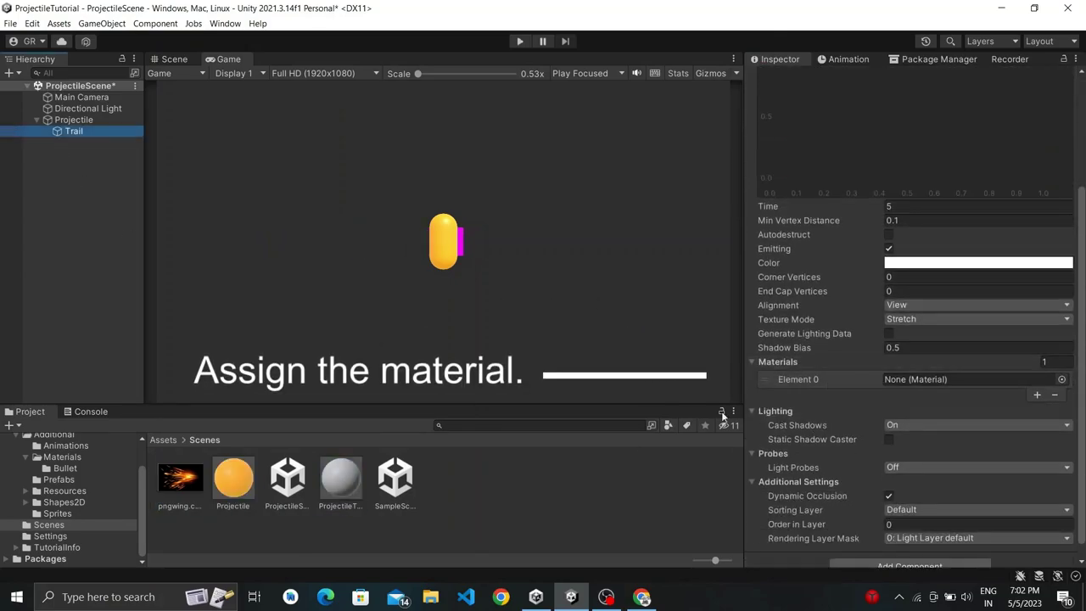
left_click_drag(340, 477, 883, 379)
- Set the Trail Renderer Time to 0.1, preview the shorter trail, and reset Projectile X to 0
scroll(884, 343, "up", 3)
left_click(909, 320)
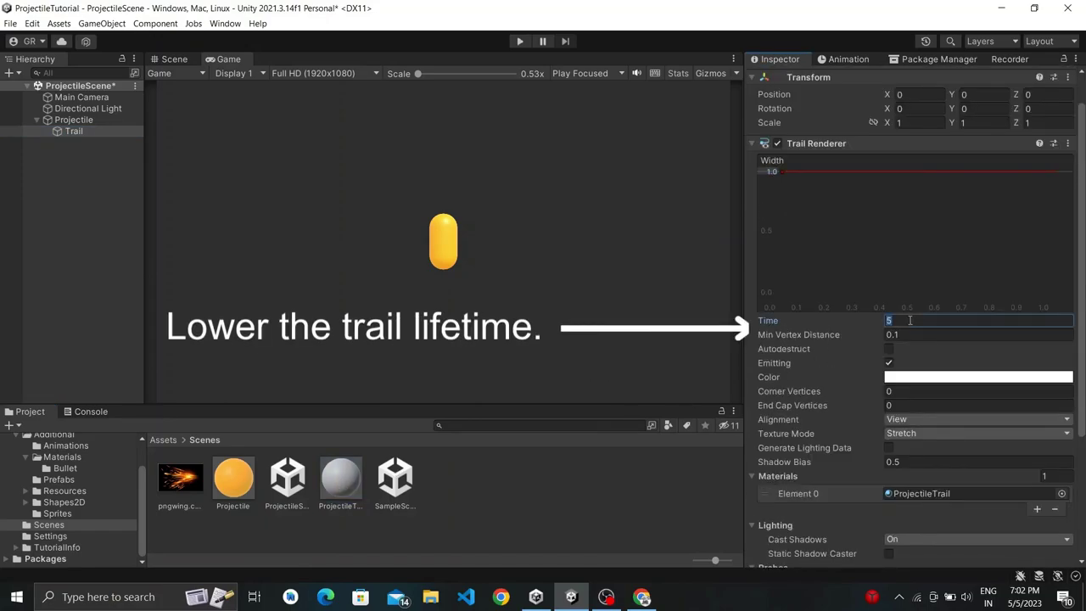
type("0.1")
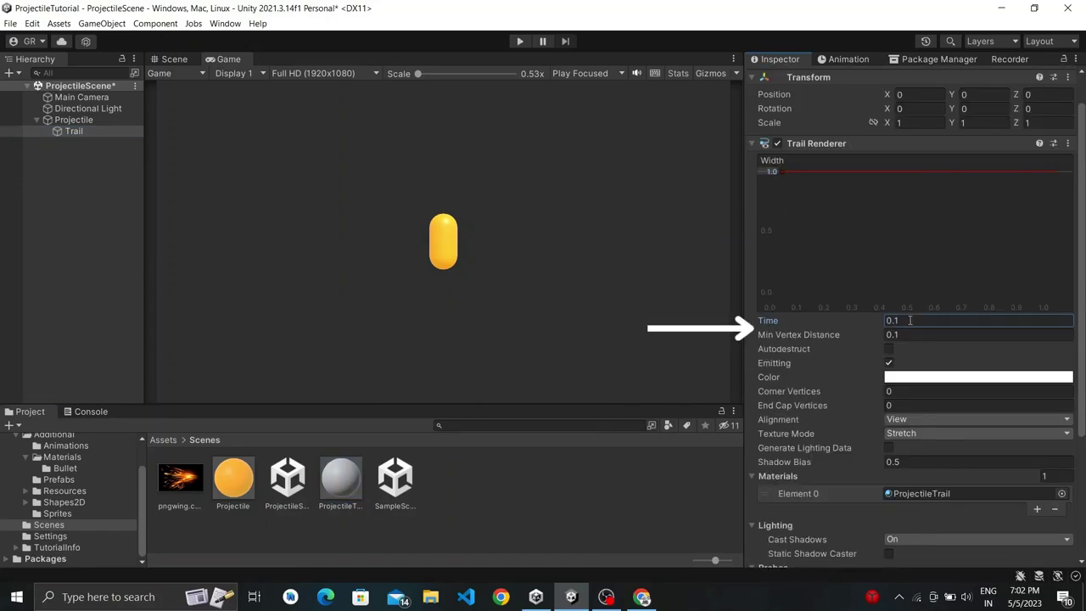
left_click(75, 121)
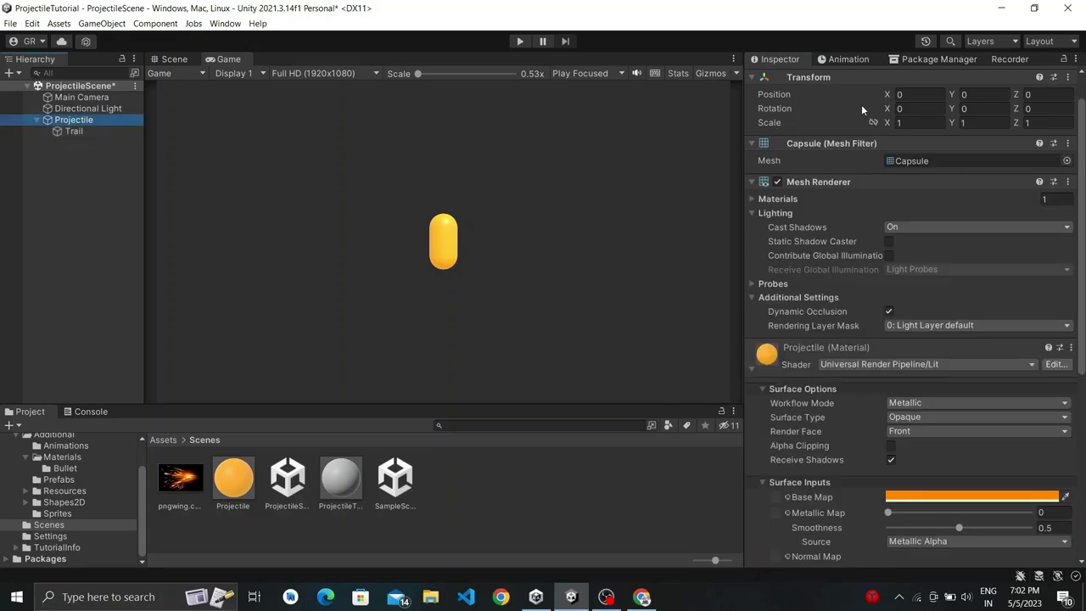
mouse_move(887, 98)
left_mouse_down()
mouse_move(870, 117)
mouse_move(734, 162)
mouse_move(905, 147)
left_mouse_up()
left_click_drag(929, 94, 914, 91)
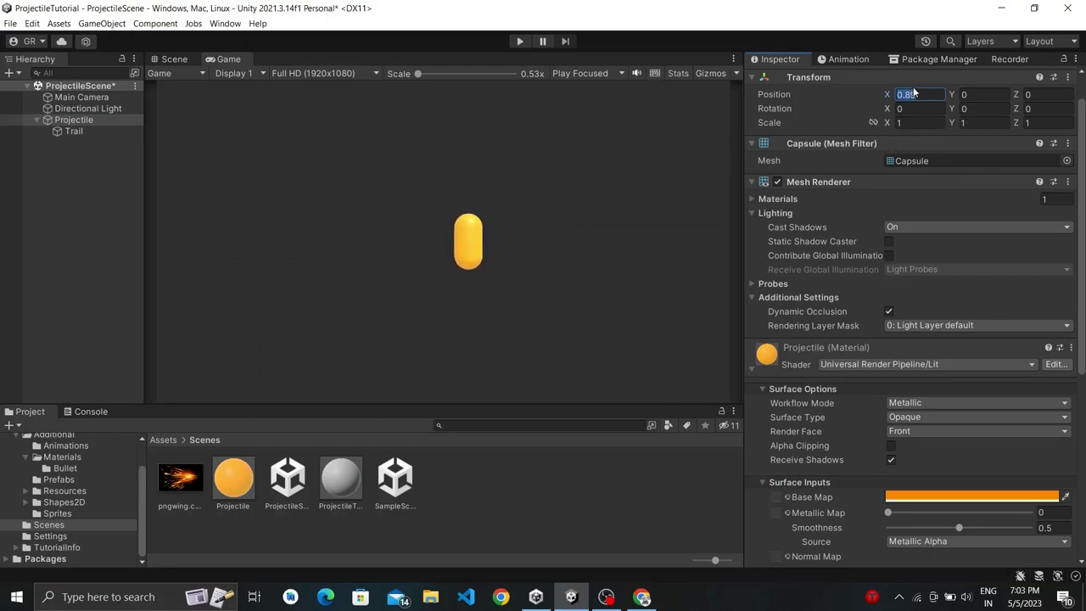
type("0")
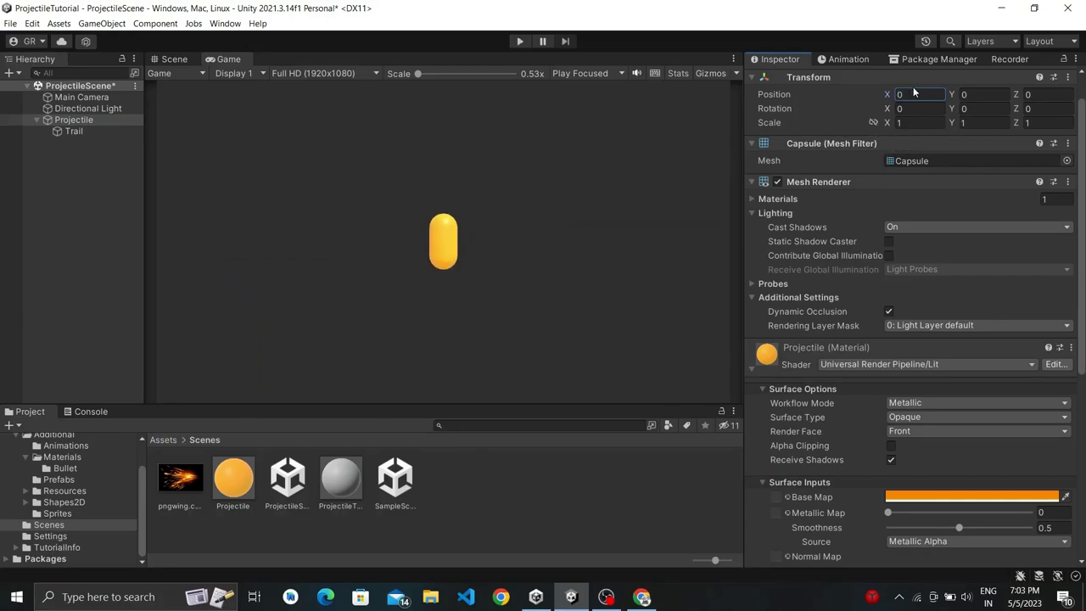
scroll(754, 520, "down", 5)
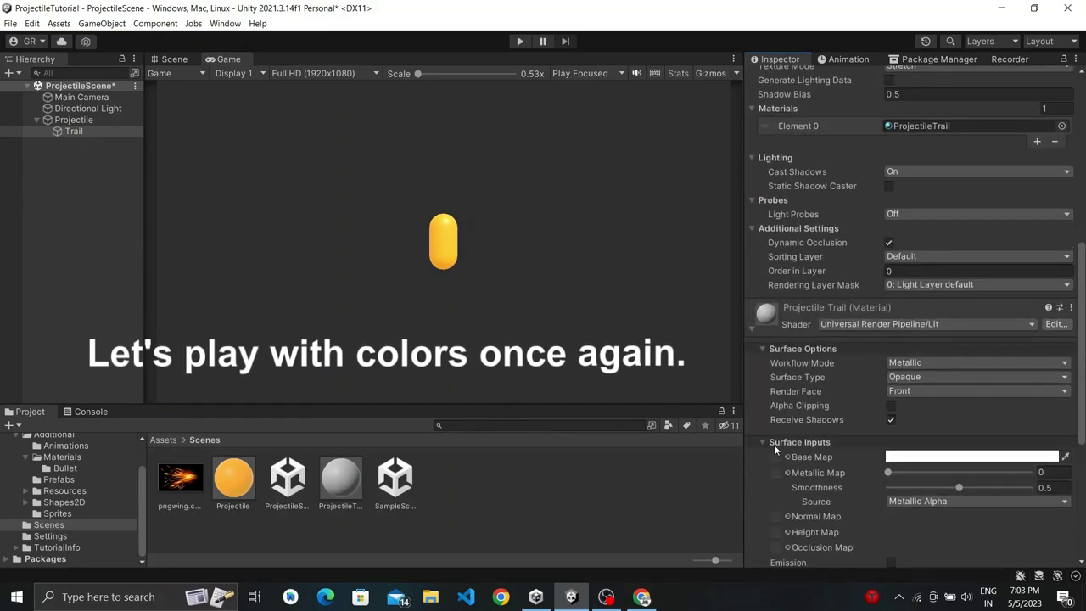
- Change the ProjectileTrail material's base colour to bright yellow
left_click(897, 456)
left_click(1034, 288)
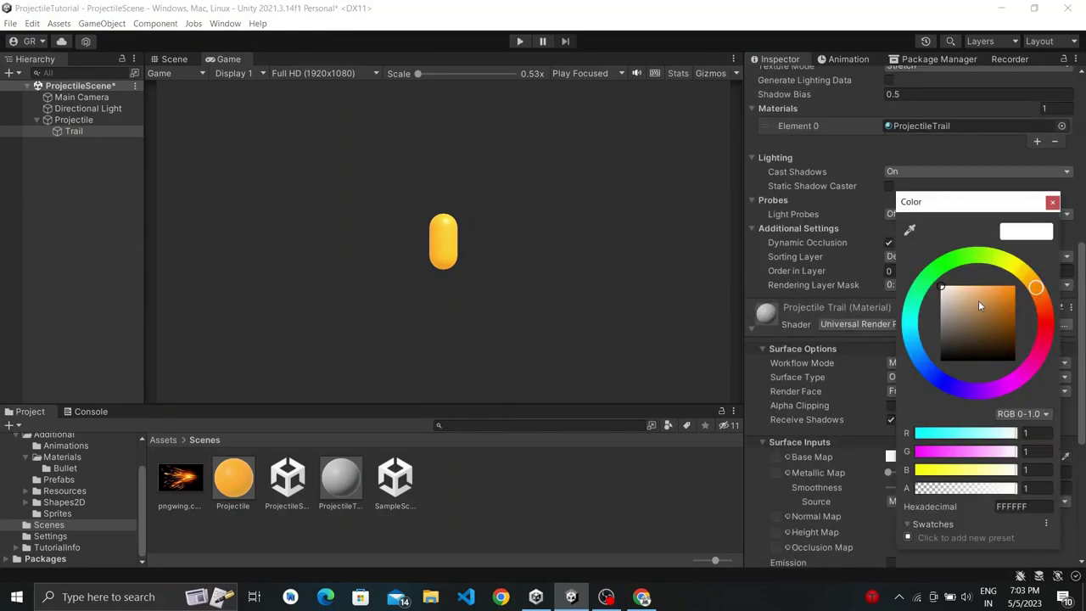
left_click_drag(978, 300, 1010, 272)
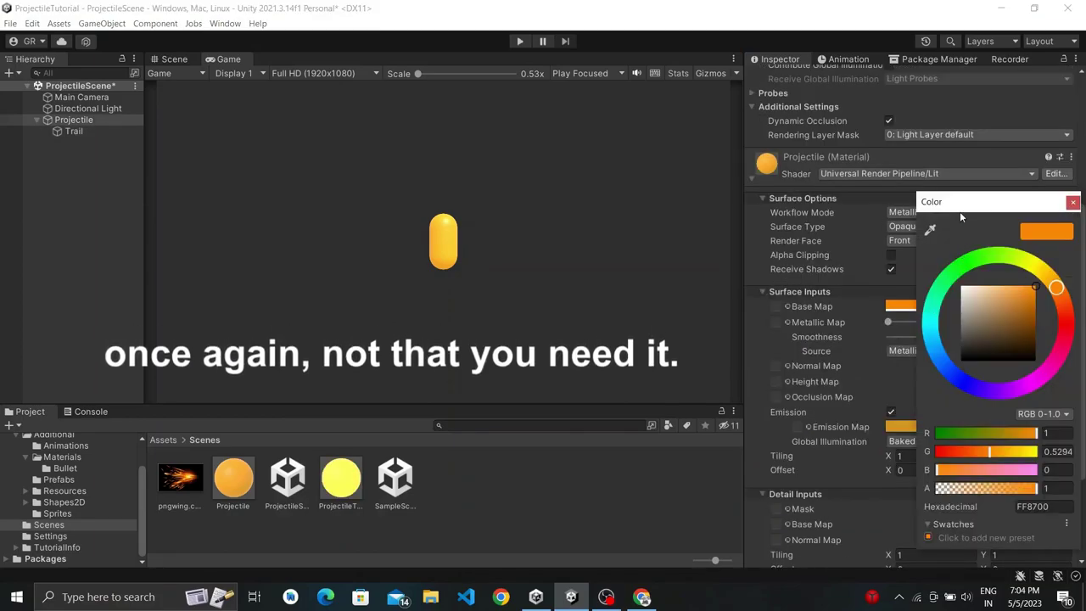
left_click_drag(960, 211, 840, 139)
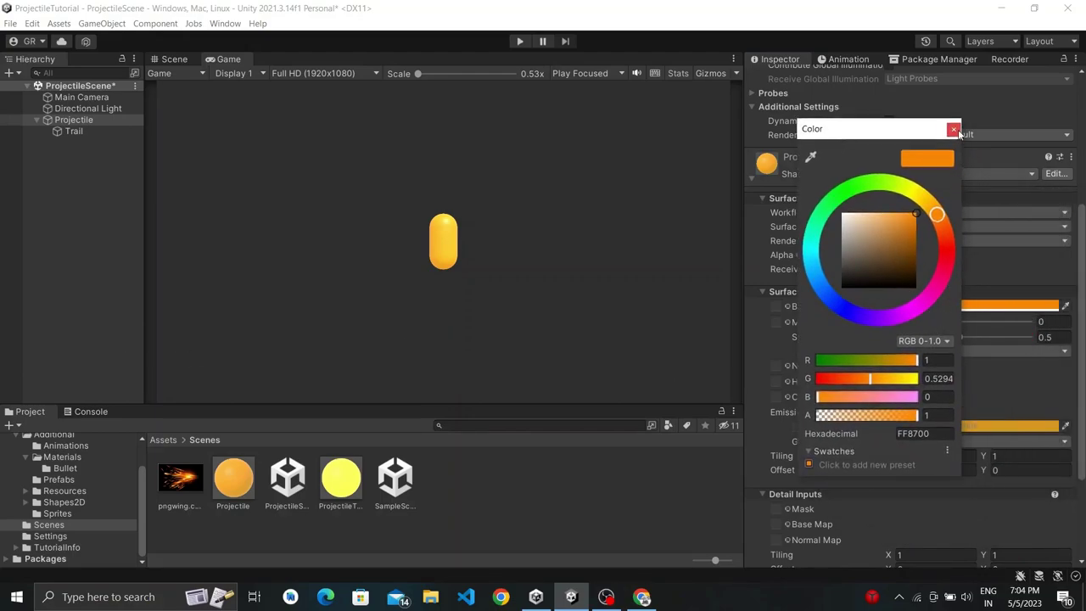
- Set the Projectile material's HDR emission colour to orange
left_click(1023, 423)
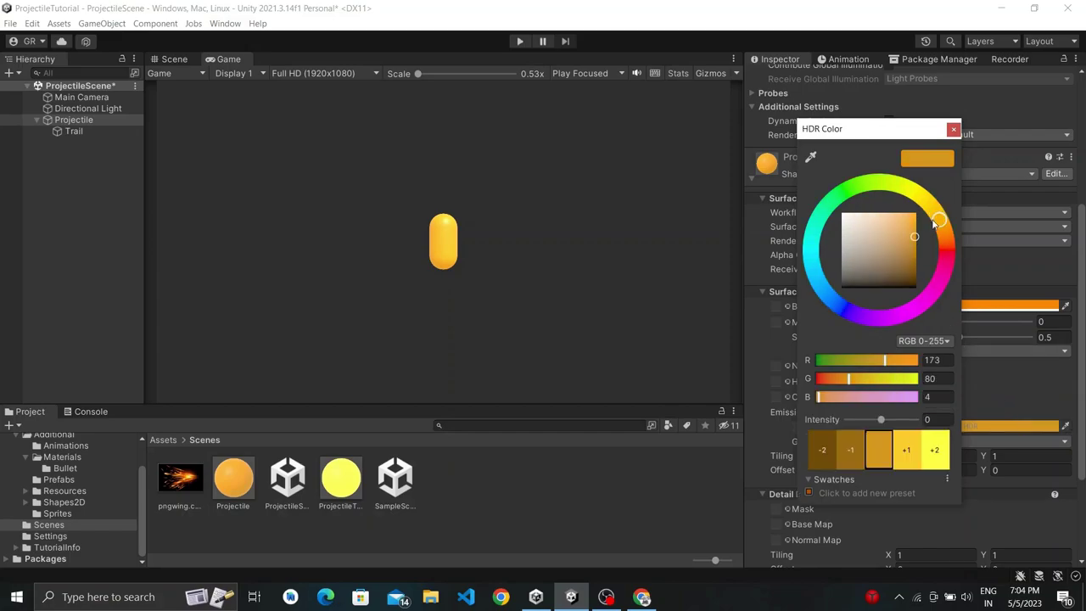
left_click(953, 131)
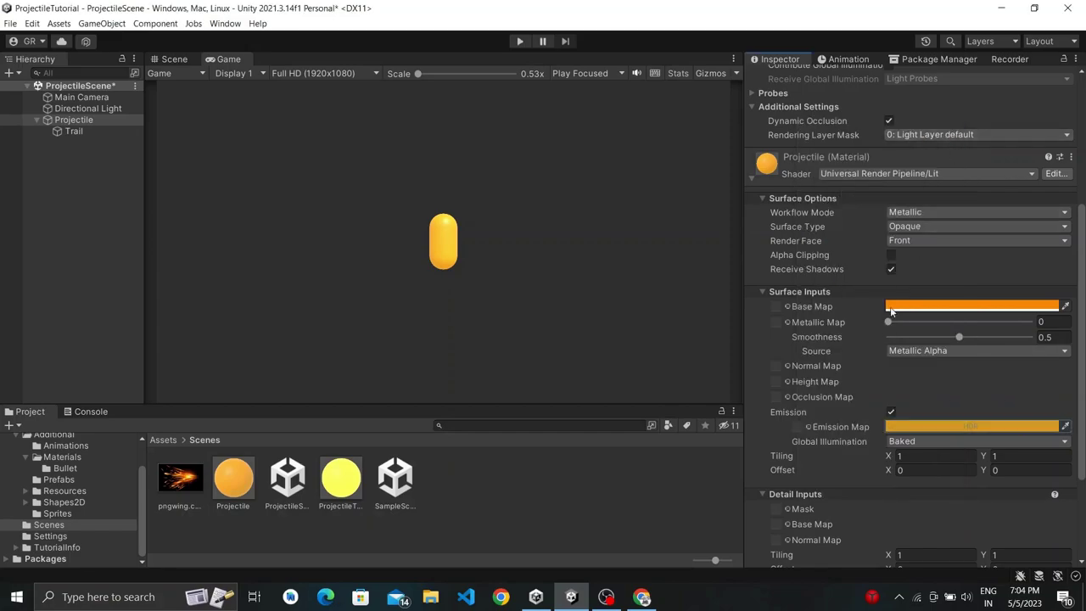
scroll(890, 311, "up", 6)
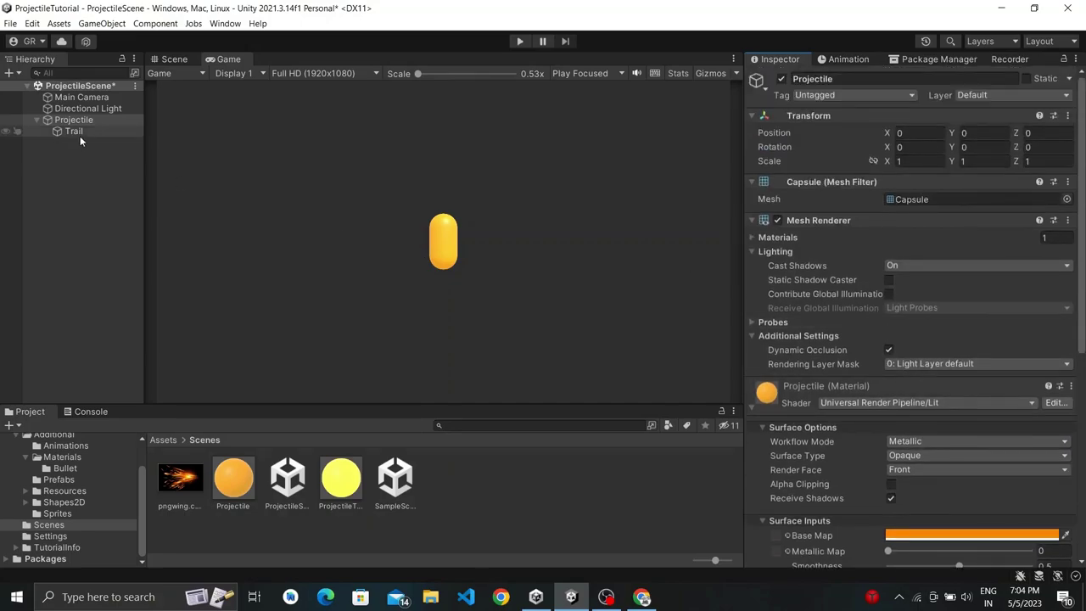
- Add a key to the Trail width curve and drag its end key to 0
mouse_move(884, 133)
left_mouse_down()
mouse_move(707, 165)
mouse_move(934, 127)
left_mouse_up()
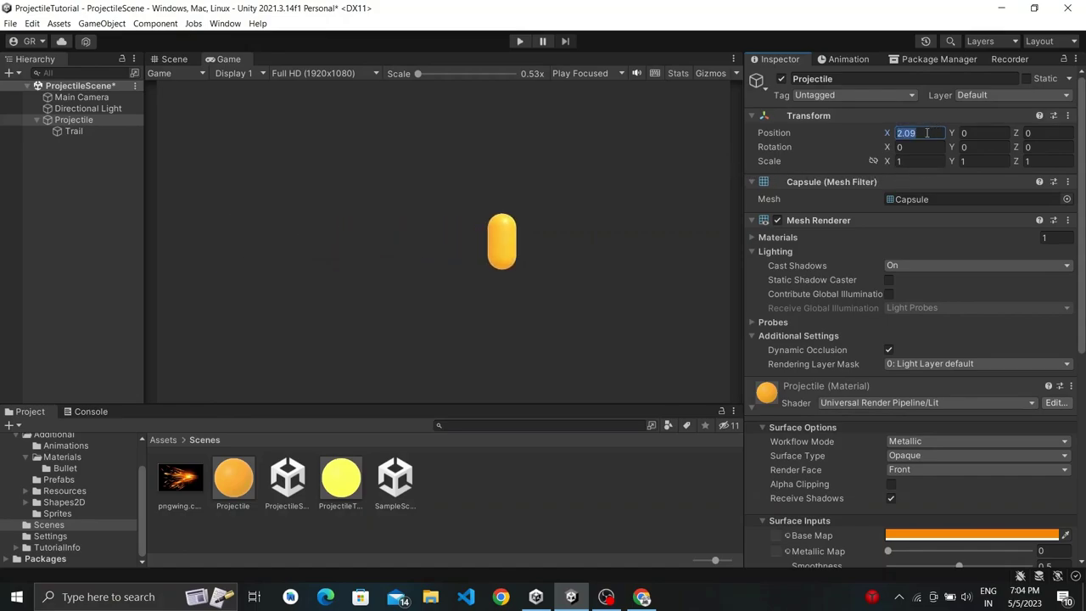
type("0")
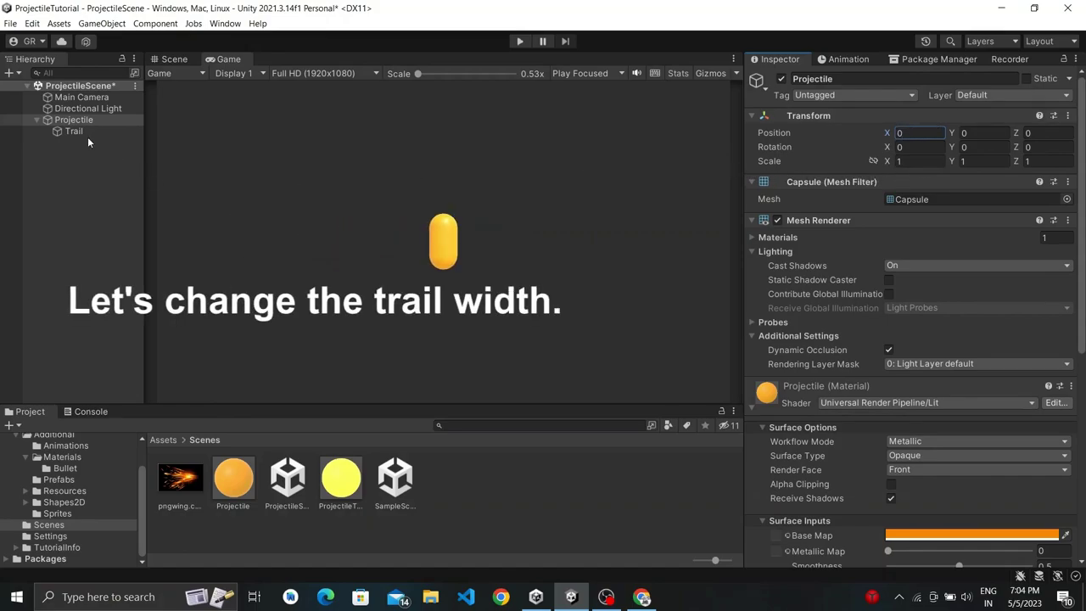
left_click(75, 131)
scroll(841, 430, "down", 3)
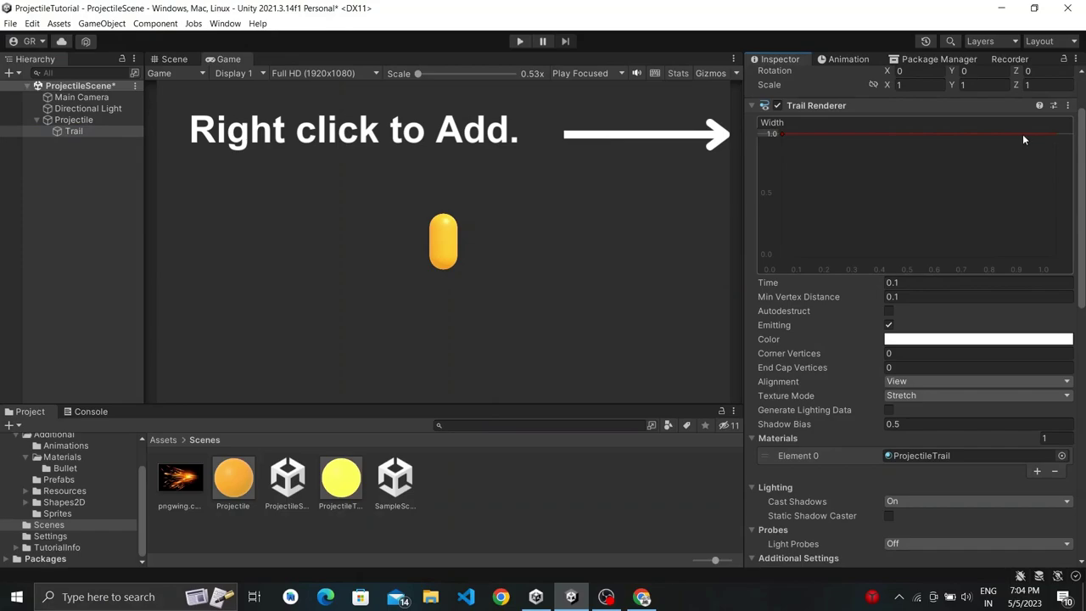
right_click(1022, 134)
left_click(1027, 143)
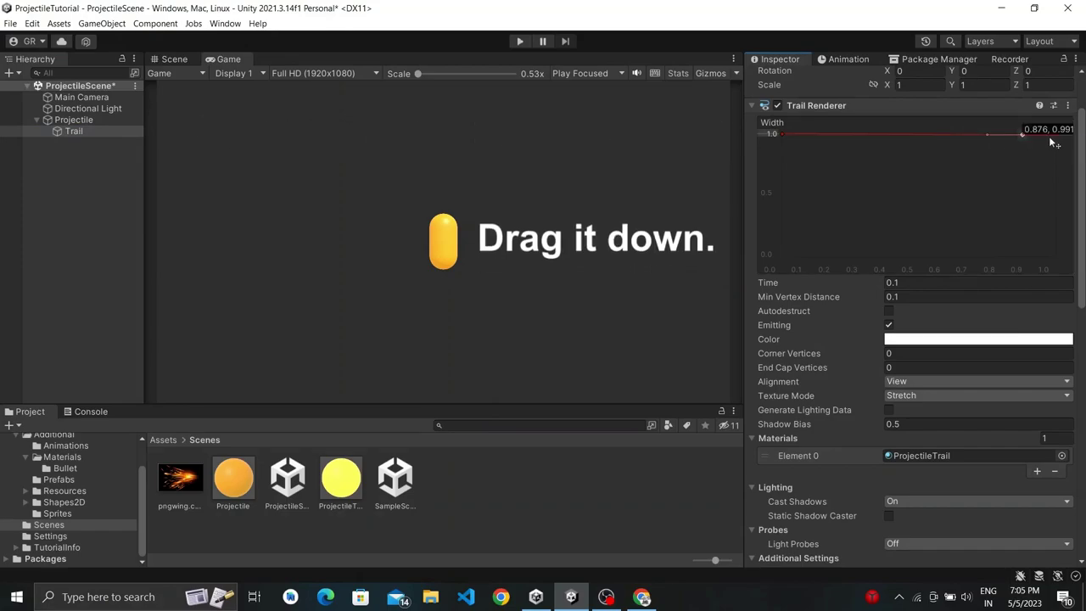
left_click_drag(1057, 139, 1057, 256)
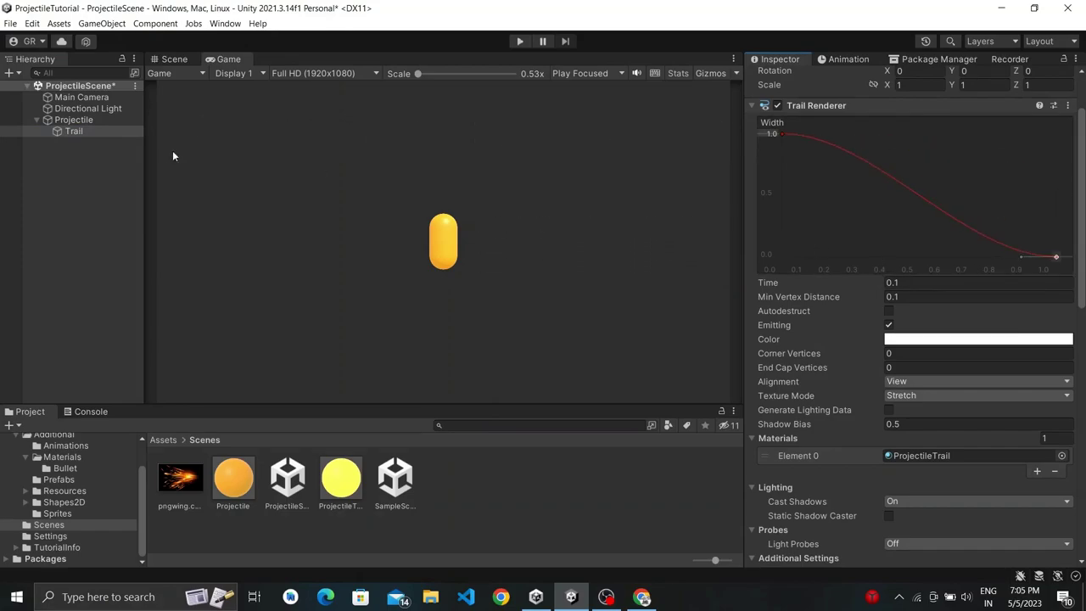
- Preview the tapered trail by sliding Projectile, then return its X position to 0
left_click(93, 121)
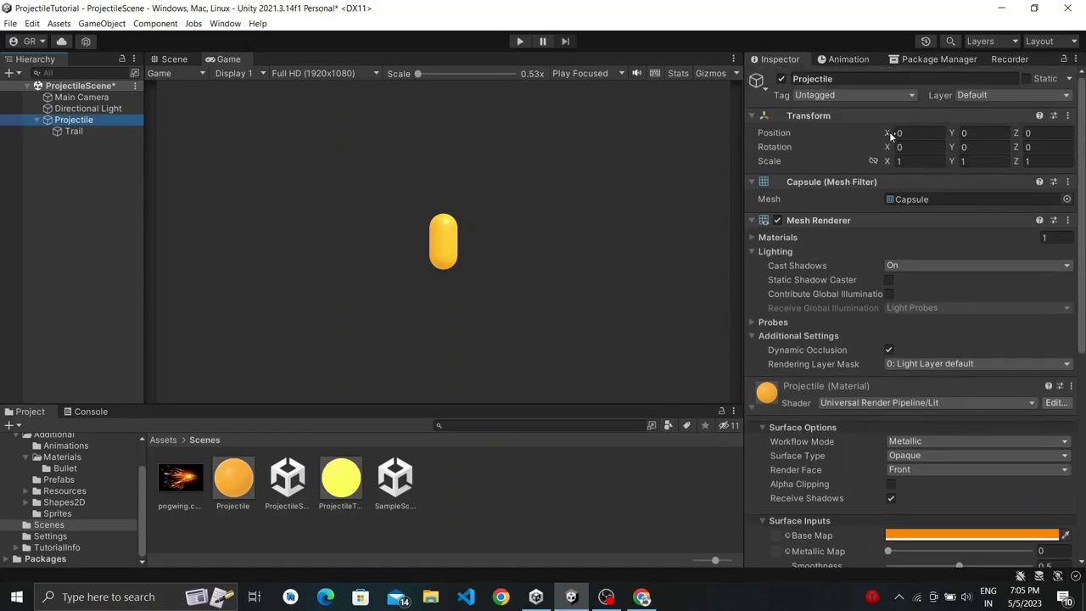
mouse_move(890, 136)
left_mouse_down()
mouse_move(999, 162)
mouse_move(628, 182)
mouse_move(922, 133)
left_mouse_up()
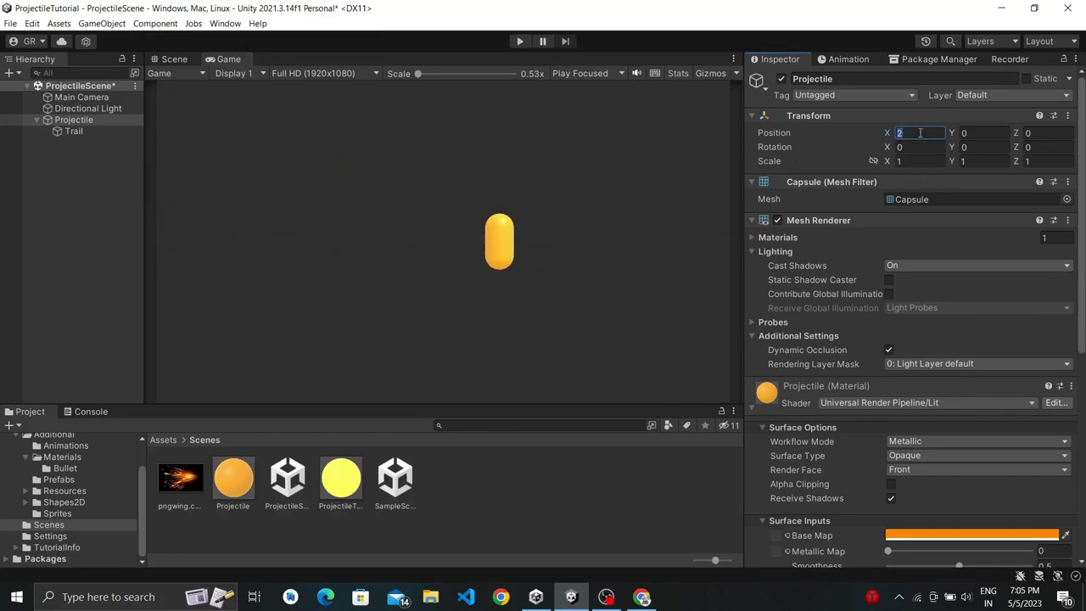
type("0")
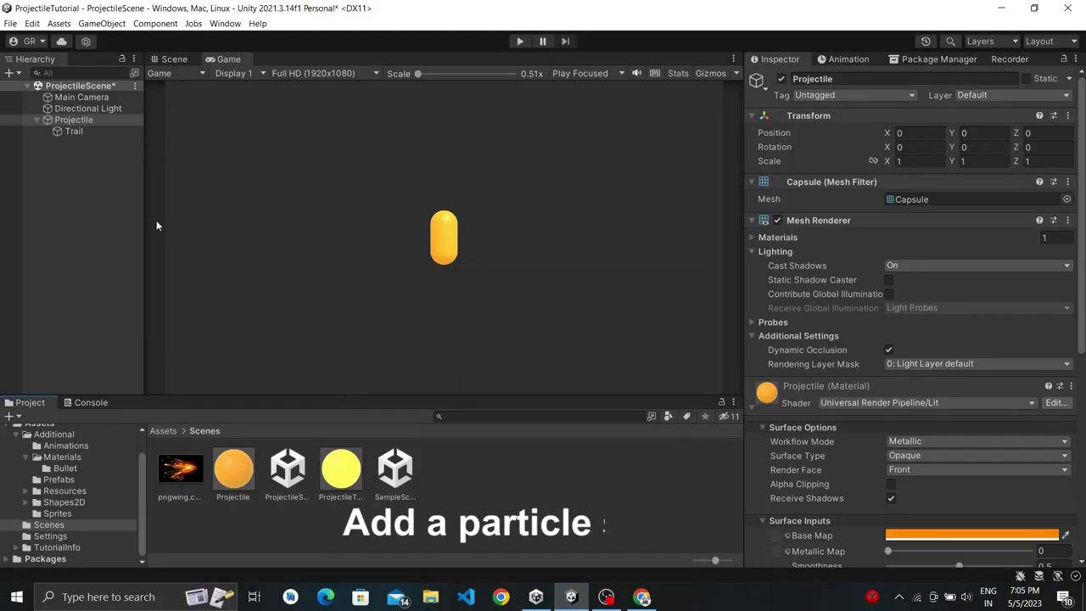
- Add a Particle System child under Projectile and name it Trail
right_click(72, 121)
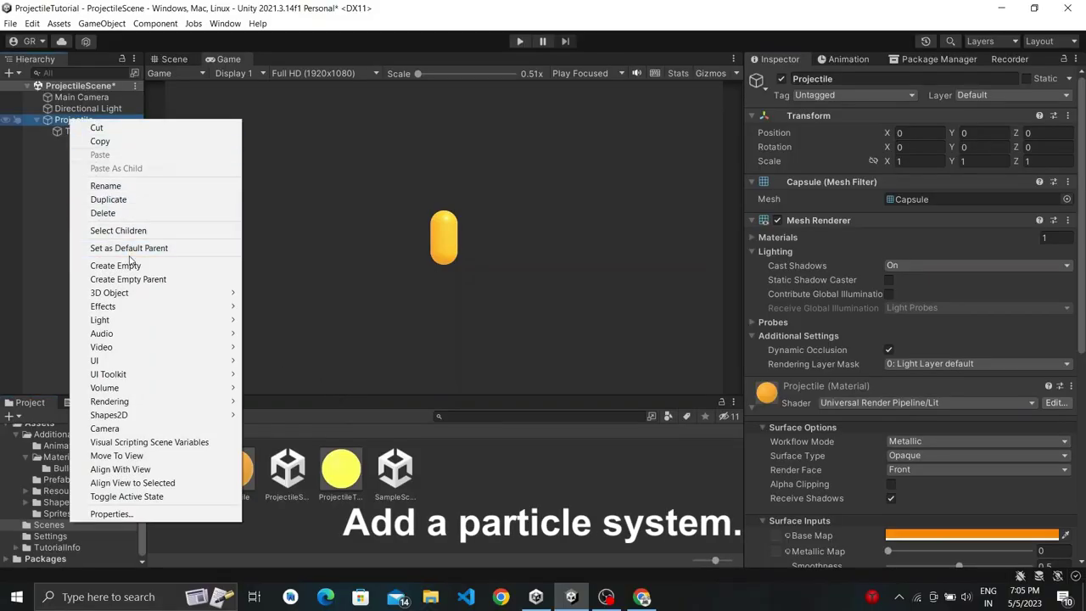
left_click(245, 307)
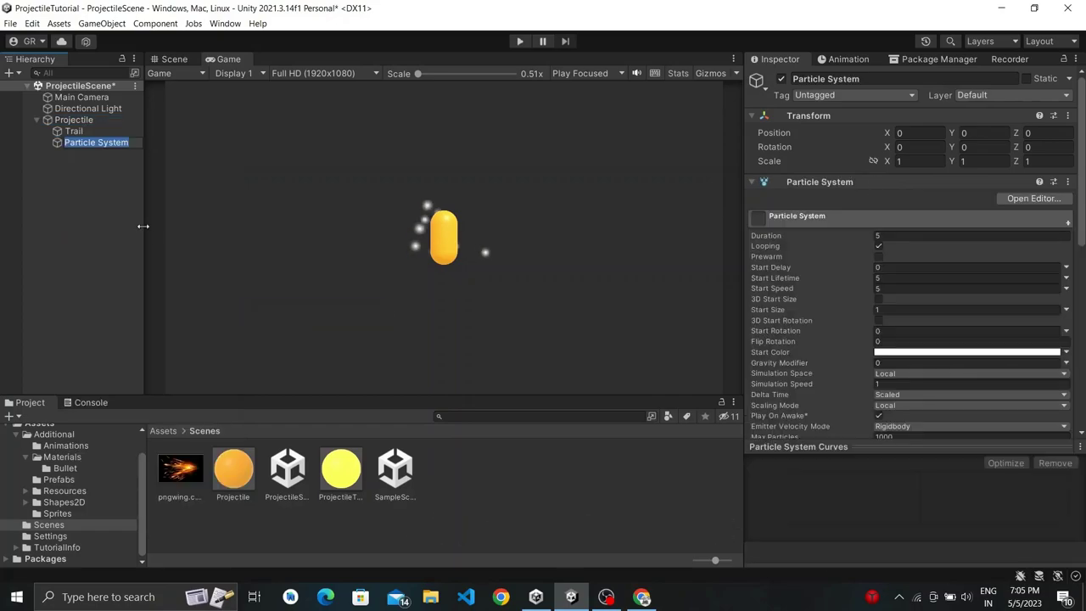
type("Trail")
key("Return")
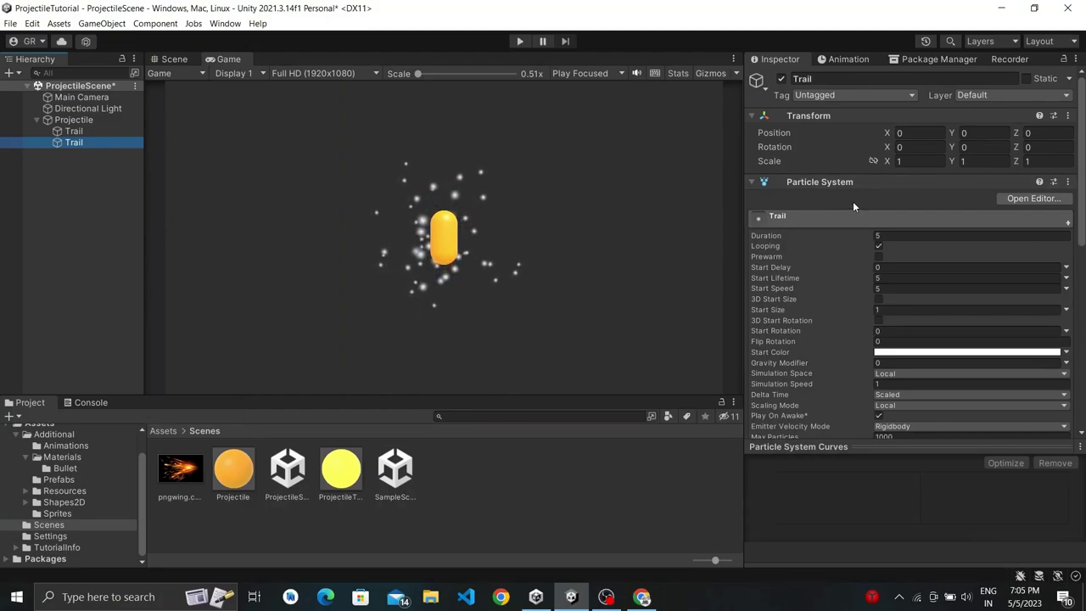
- Switch off the new particle system's Shape module and begin renaming that object
scroll(853, 202, "down", 3)
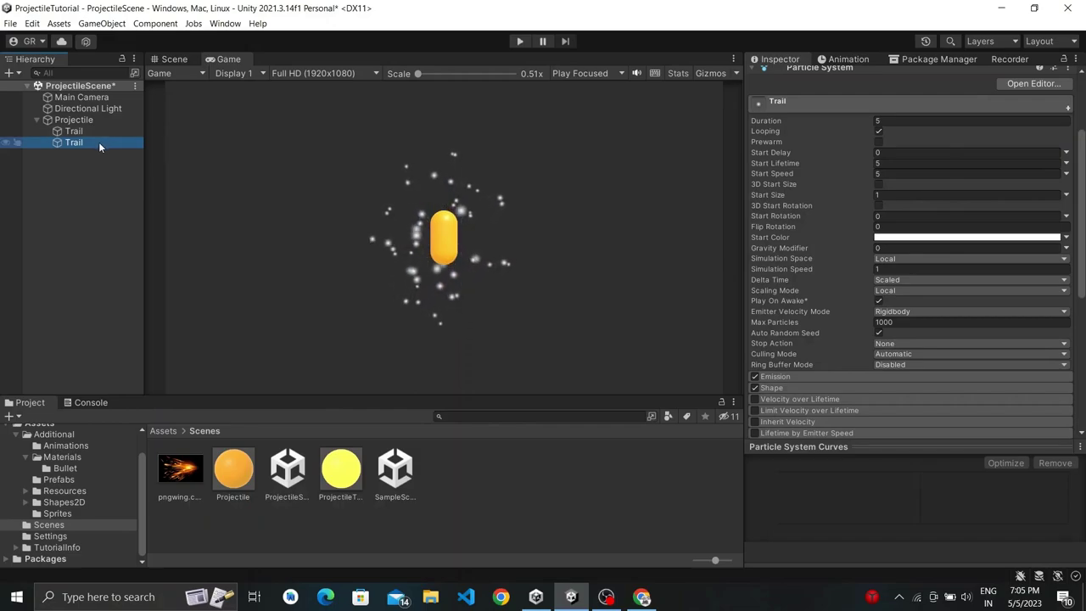
scroll(813, 272, "down", 3)
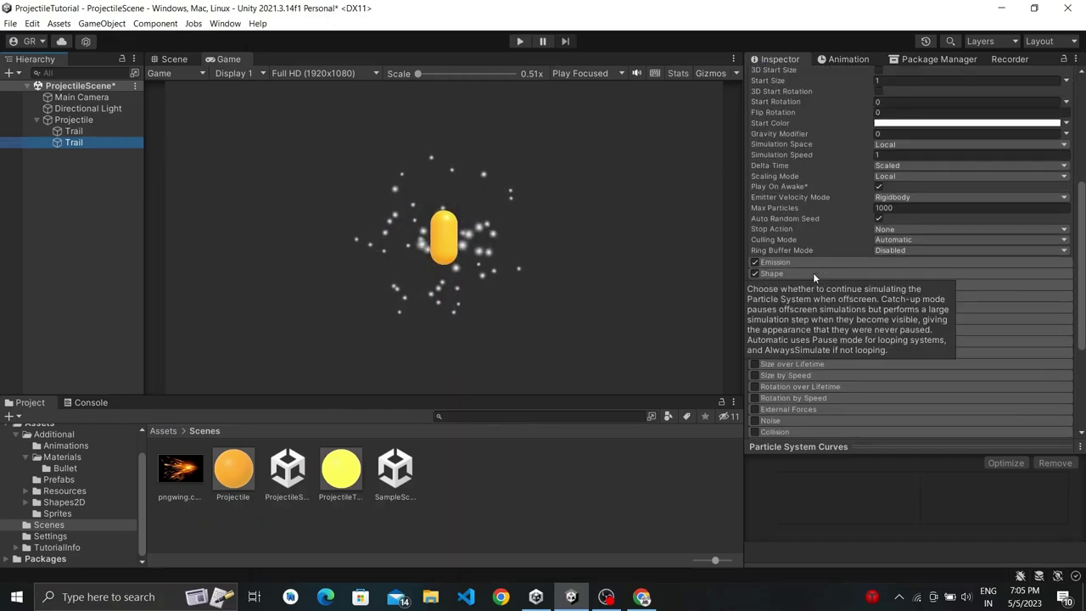
left_click(810, 274)
scroll(810, 270, "down", 2)
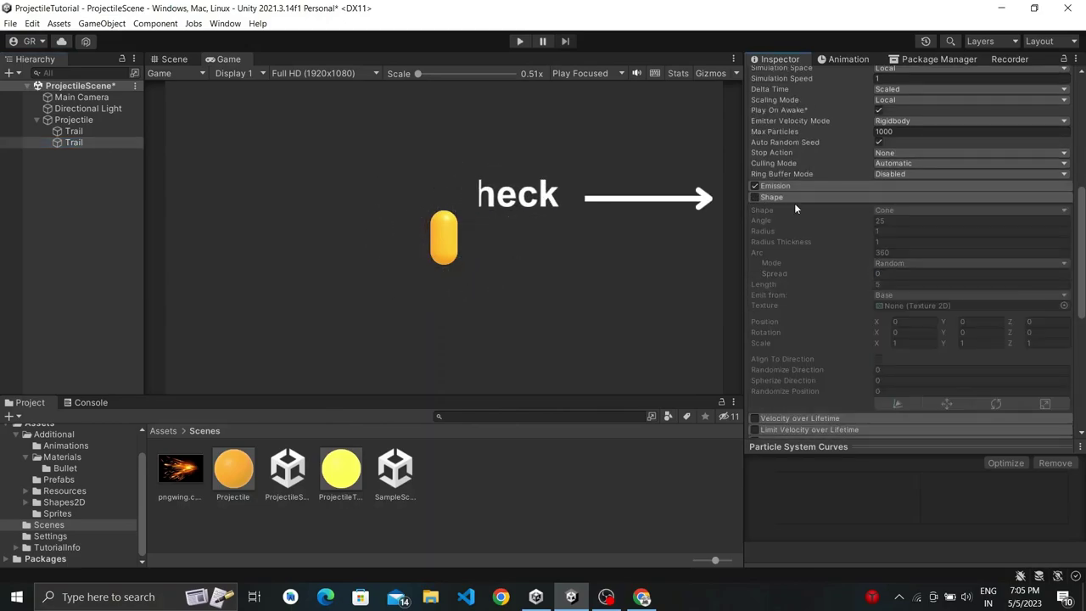
scroll(796, 201, "up", 3)
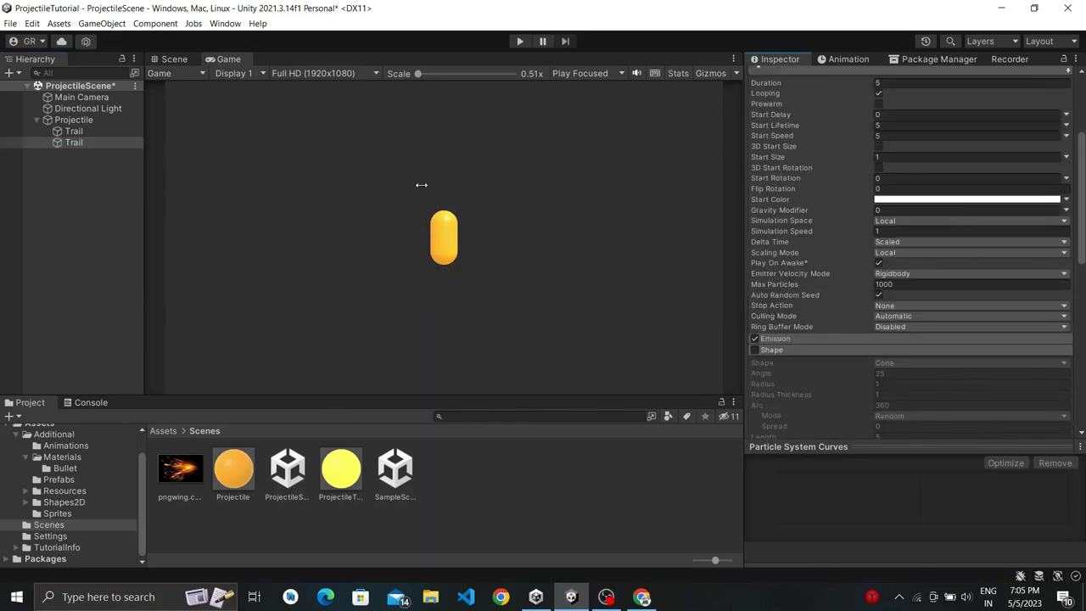
left_click(76, 143)
key("F2")
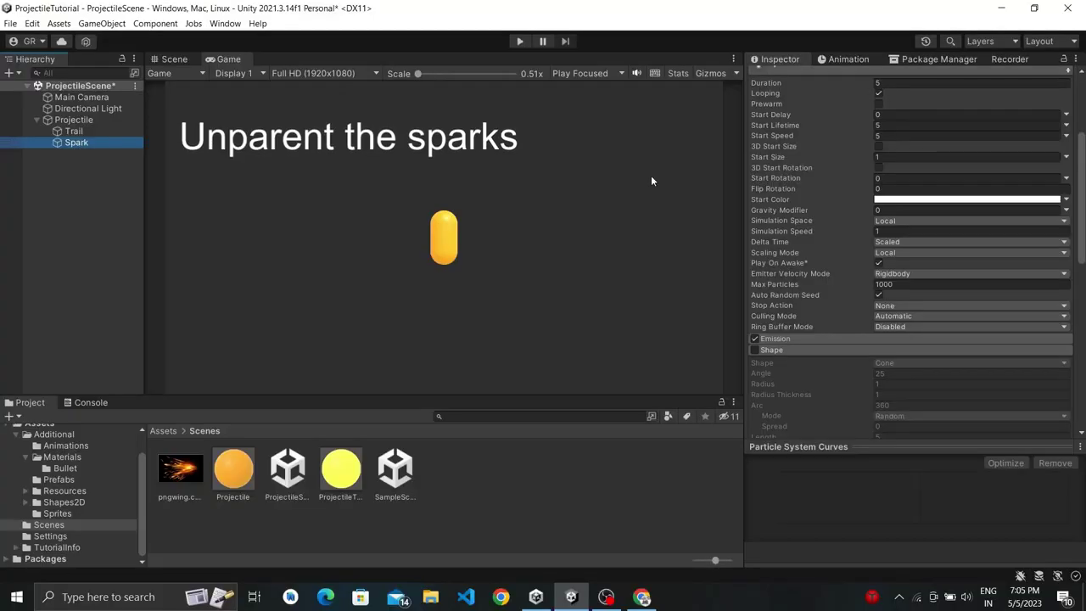
- Drag Spark to the Hierarchy root and set Projectile's scale to 0.5, 0.5, 0.5
scroll(966, 195, "up", 5)
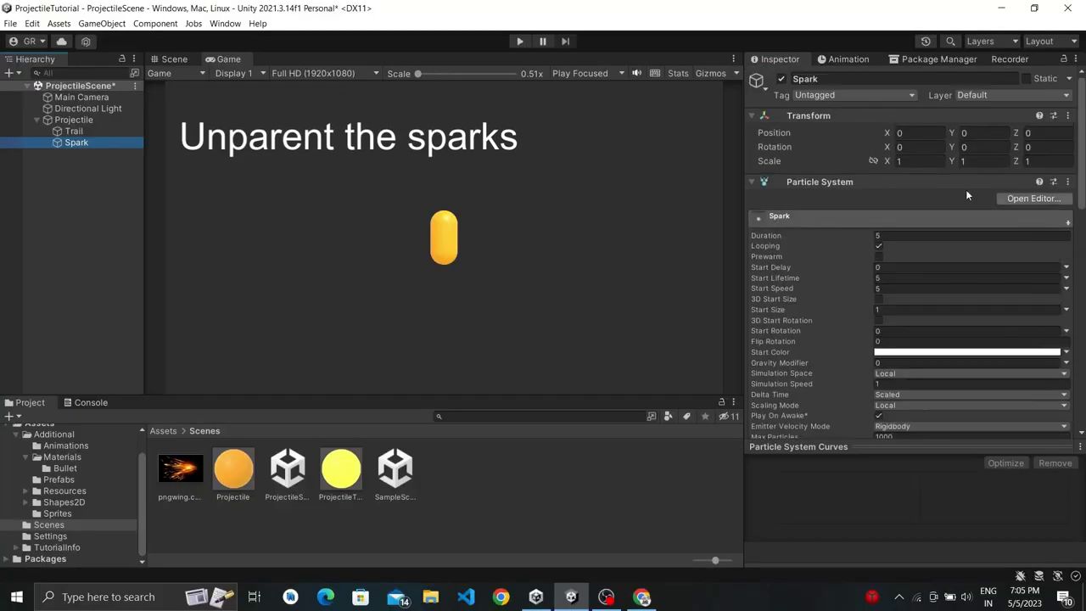
left_click_drag(93, 119, 85, 115)
left_click(84, 132)
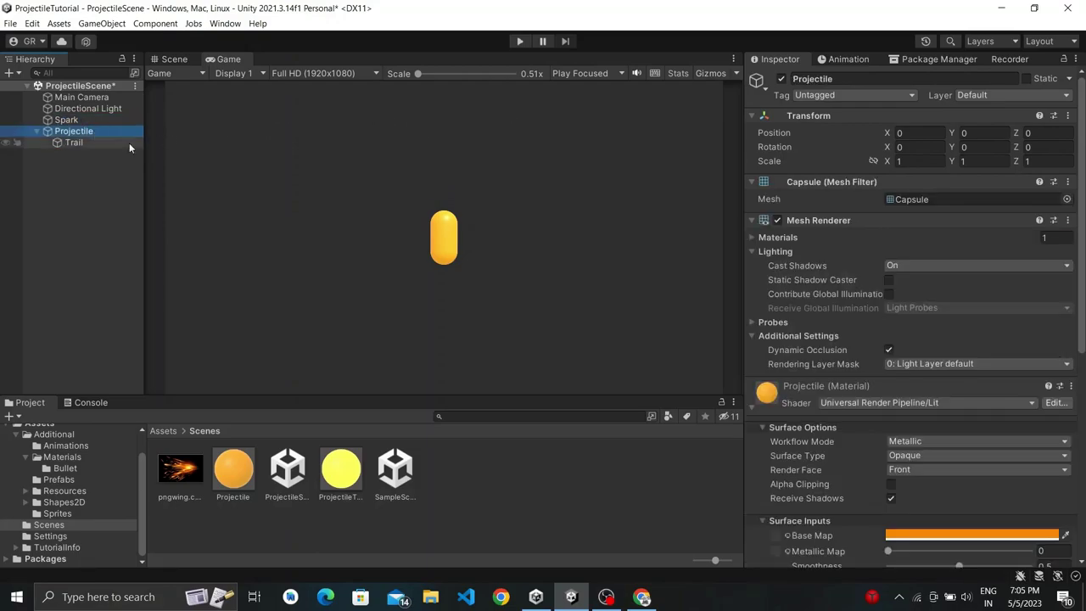
left_click(915, 161)
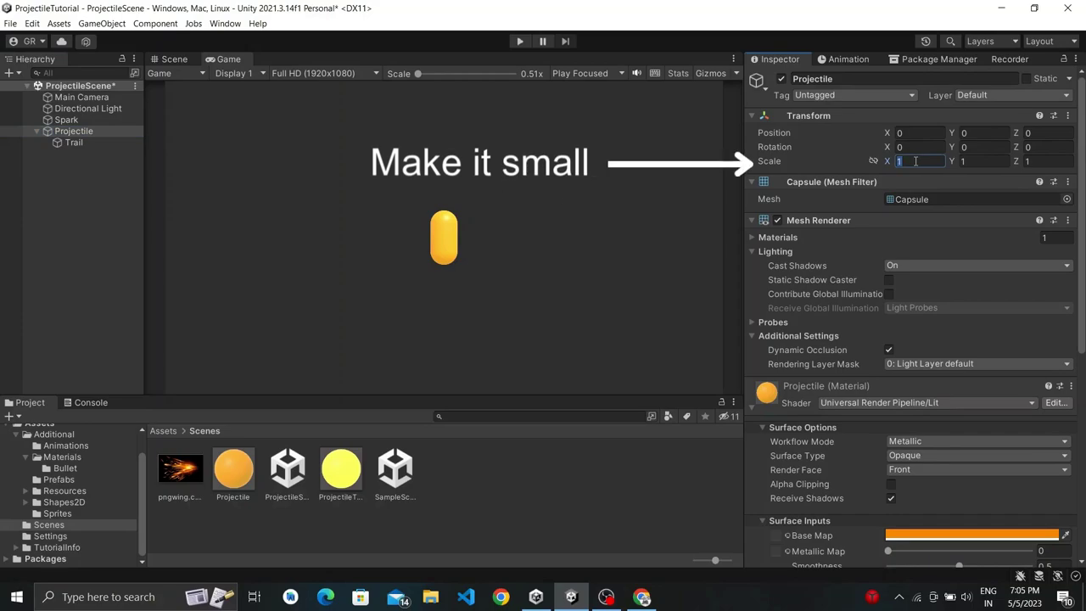
type("0.5")
key("Tab")
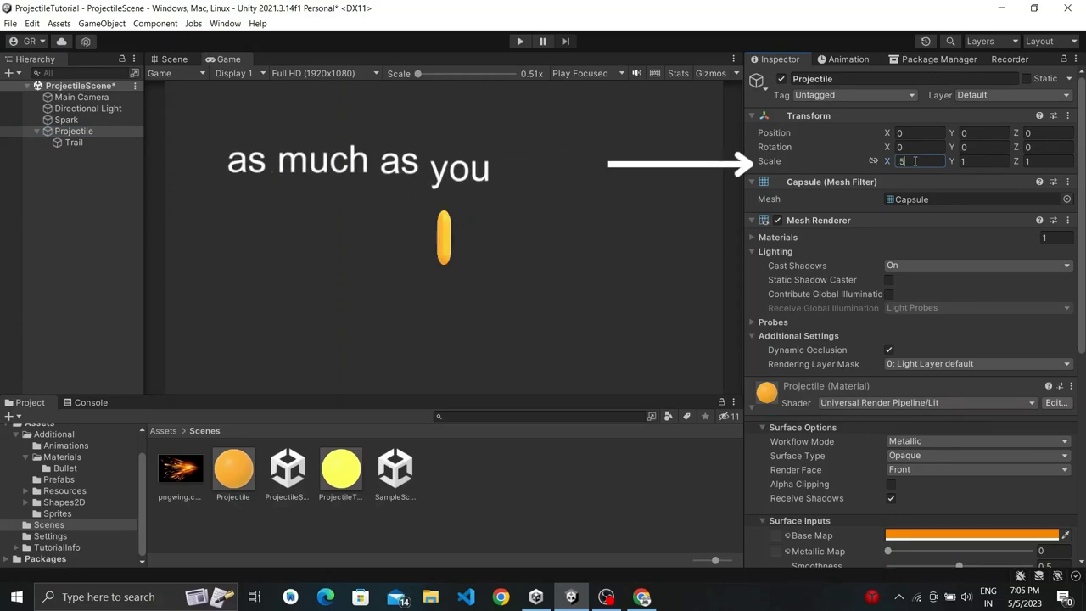
type("0.5")
key("Tab")
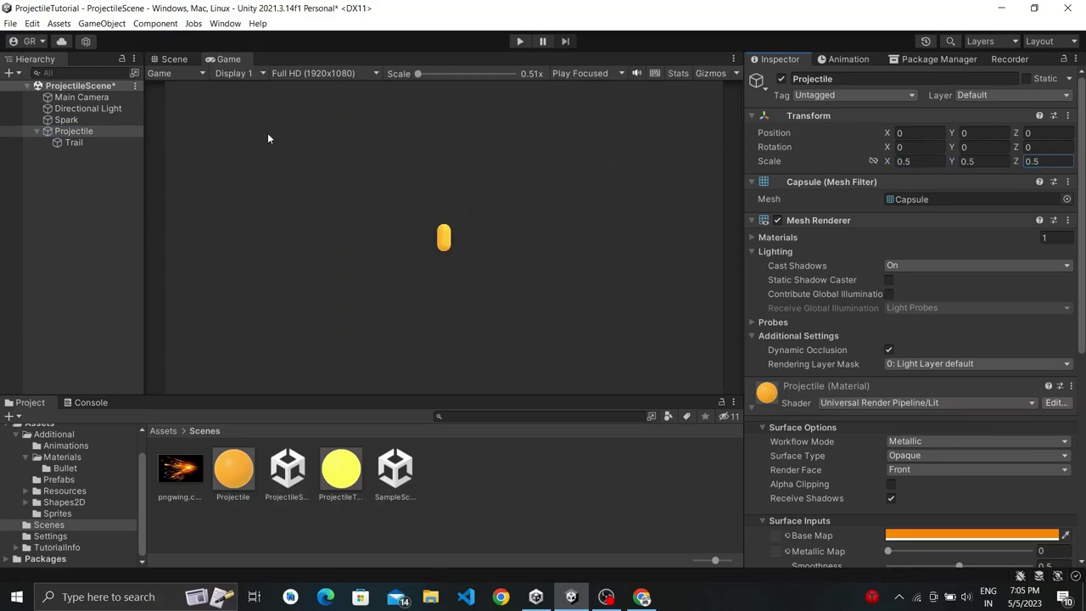
left_click(118, 128)
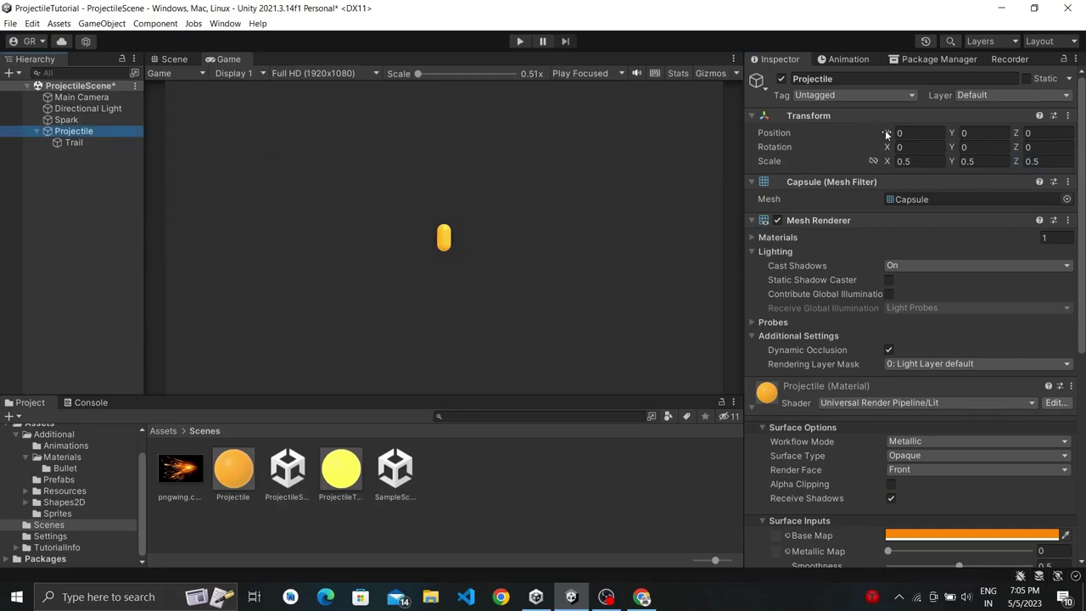
- Rotate the Projectile capsule to Z 90 and scrub its Position X to -1.56
mouse_move(885, 130)
left_mouse_down()
mouse_move(998, 125)
mouse_move(757, 153)
left_mouse_up()
mouse_move(878, 149)
left_mouse_down()
mouse_move(845, 150)
mouse_move(858, 142)
left_mouse_up()
mouse_move(1015, 146)
left_mouse_down()
mouse_move(552, 155)
mouse_move(352, 144)
left_mouse_up()
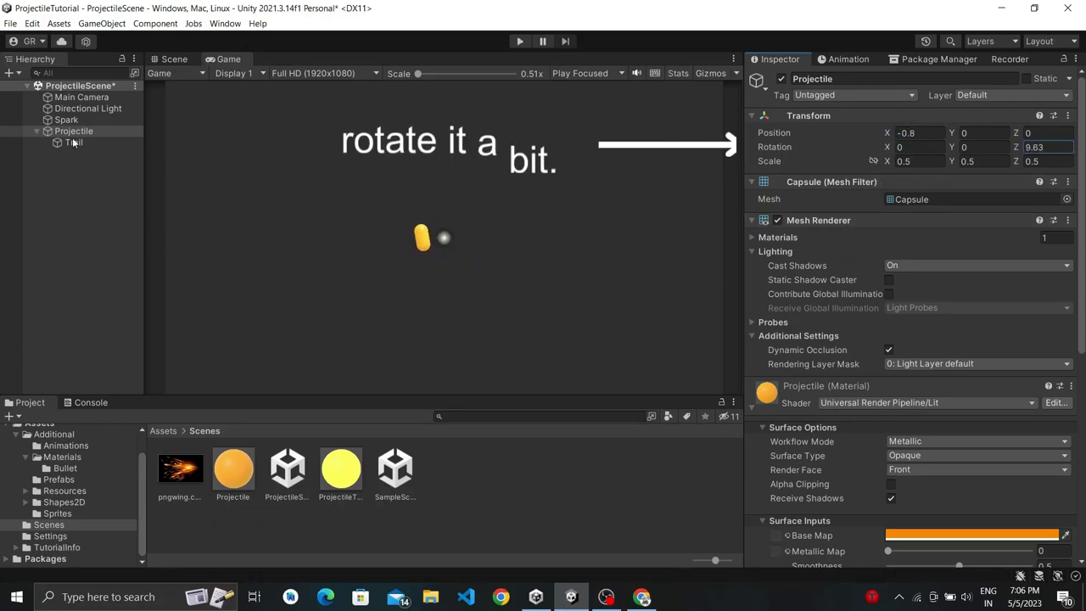
left_click_drag(860, 210, 36, 191)
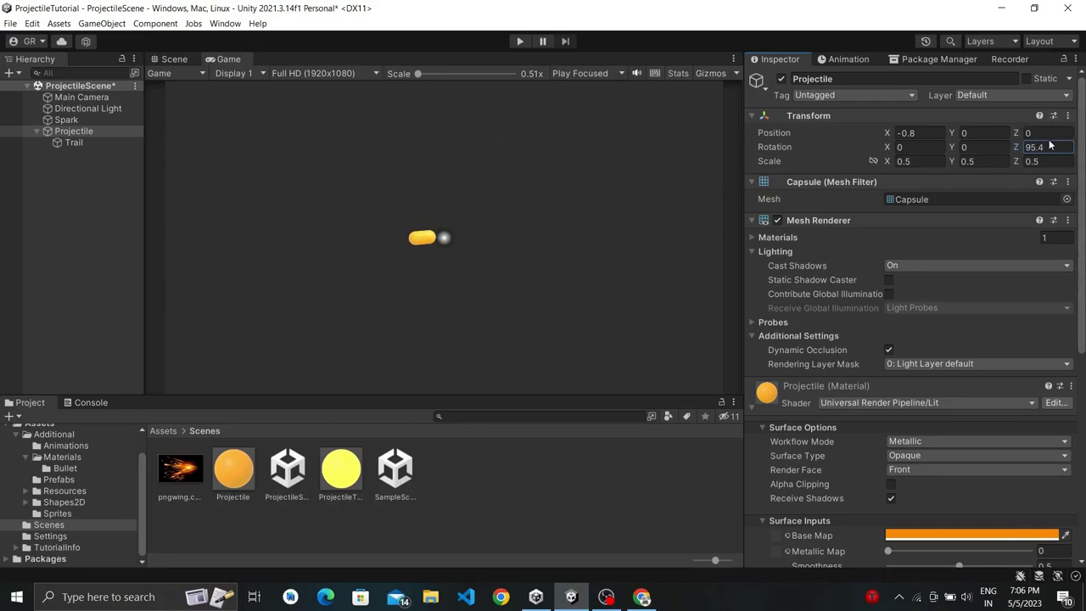
type("90")
mouse_move(885, 136)
left_mouse_down()
mouse_move(810, 132)
mouse_move(867, 136)
left_mouse_up()
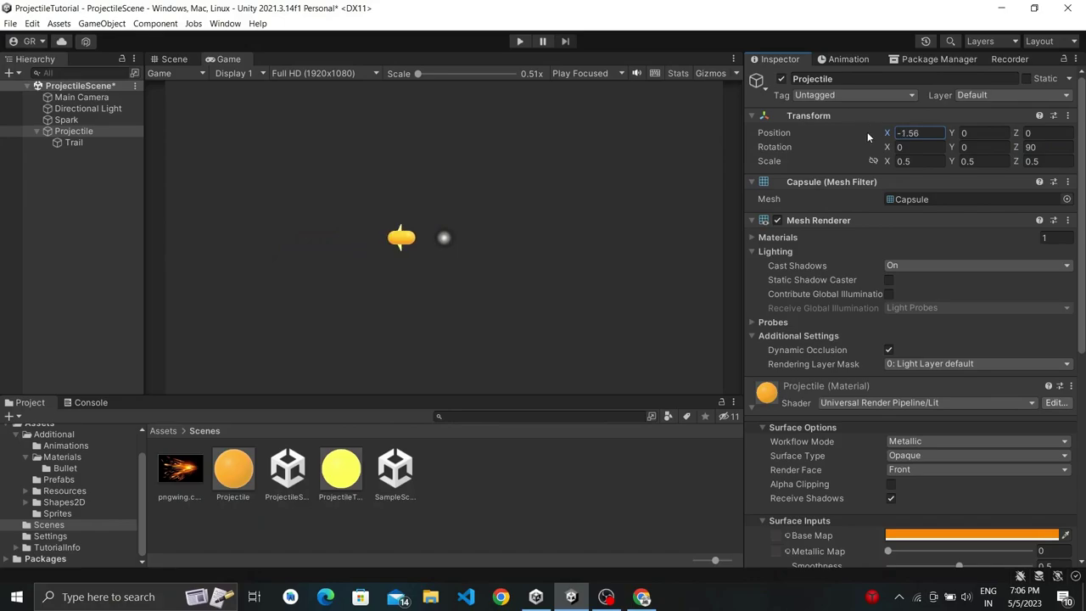
left_click(81, 140)
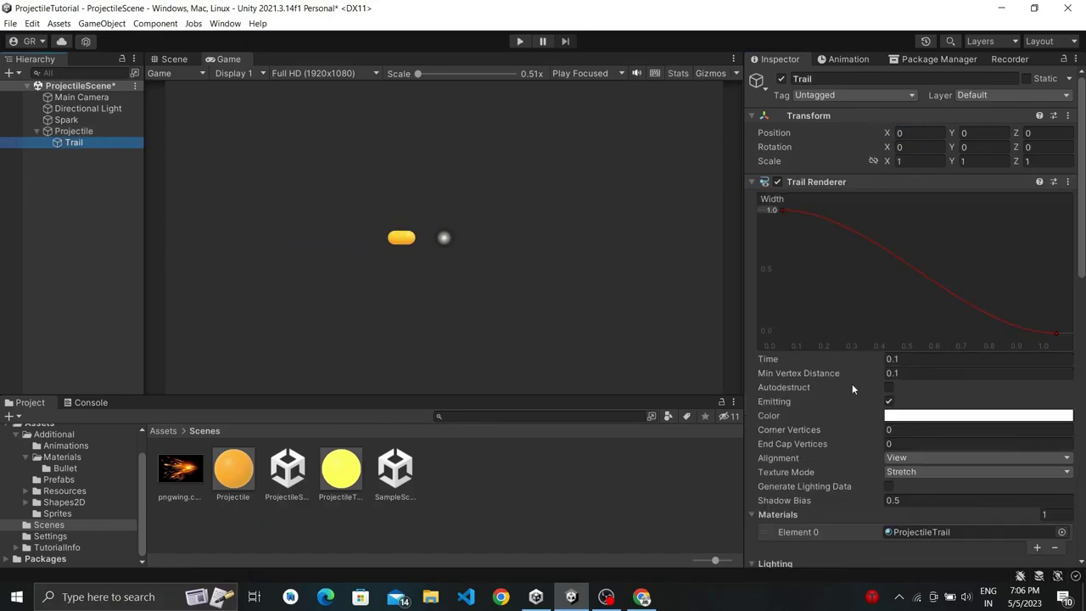
- Set the Trail Renderer's top width value to 0.4 and scrub Projectile's Position X to -0.78
scroll(852, 384, "down", 1)
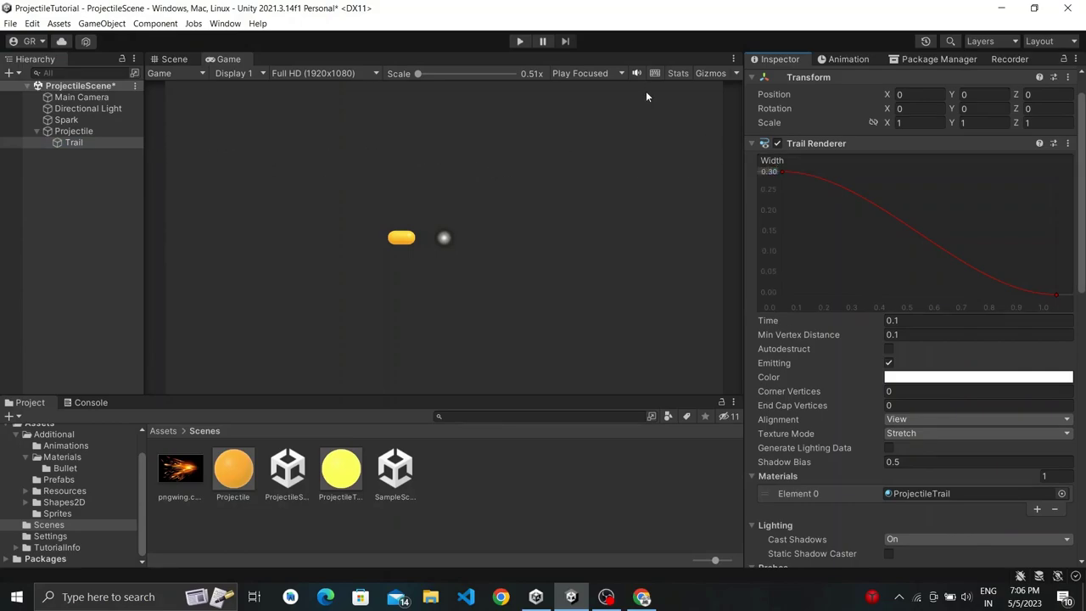
left_click(119, 132)
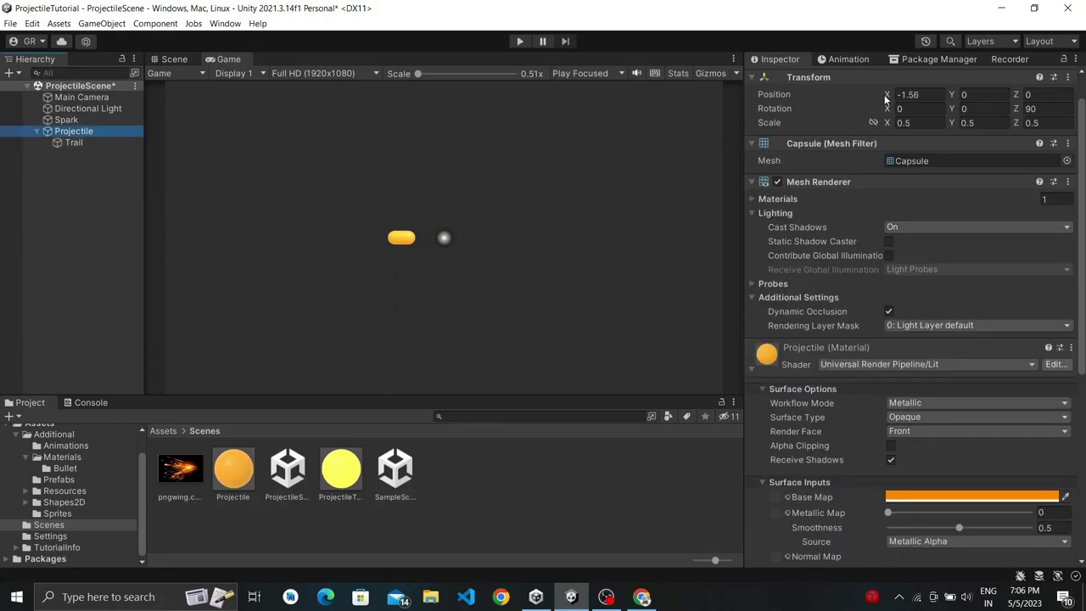
mouse_move(885, 99)
left_mouse_down()
mouse_move(937, 94)
mouse_move(900, 94)
left_mouse_up()
left_click(74, 143)
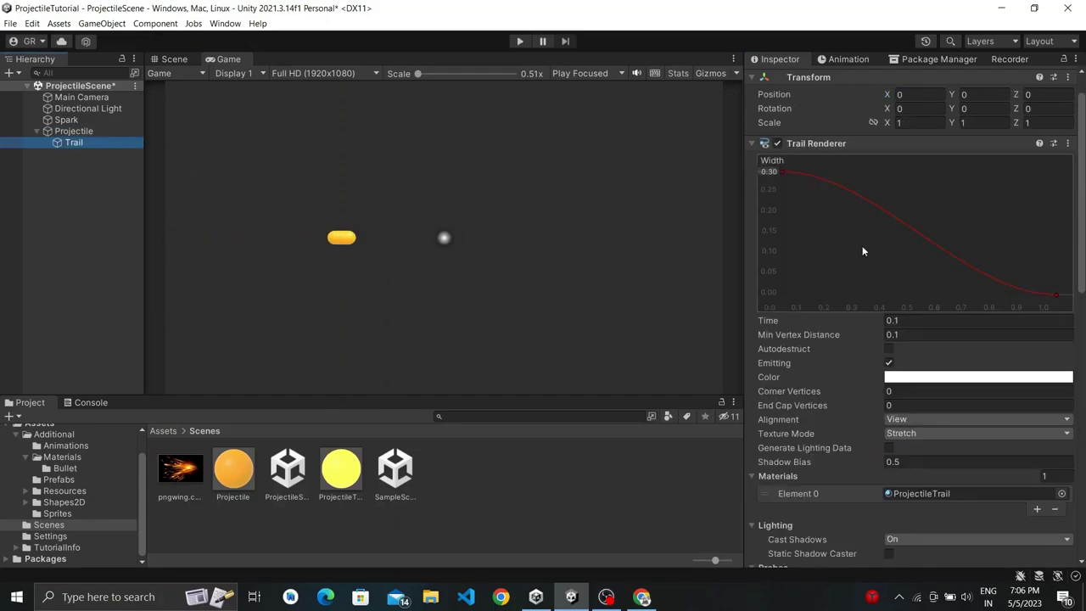
left_click(768, 172)
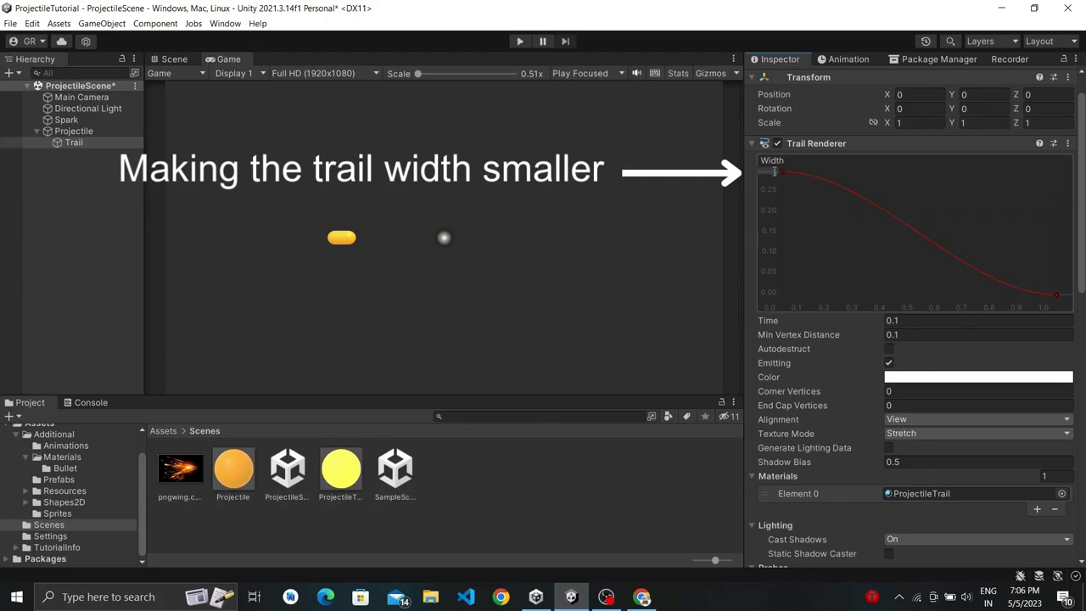
type("0.4")
key("Return")
left_click(100, 132)
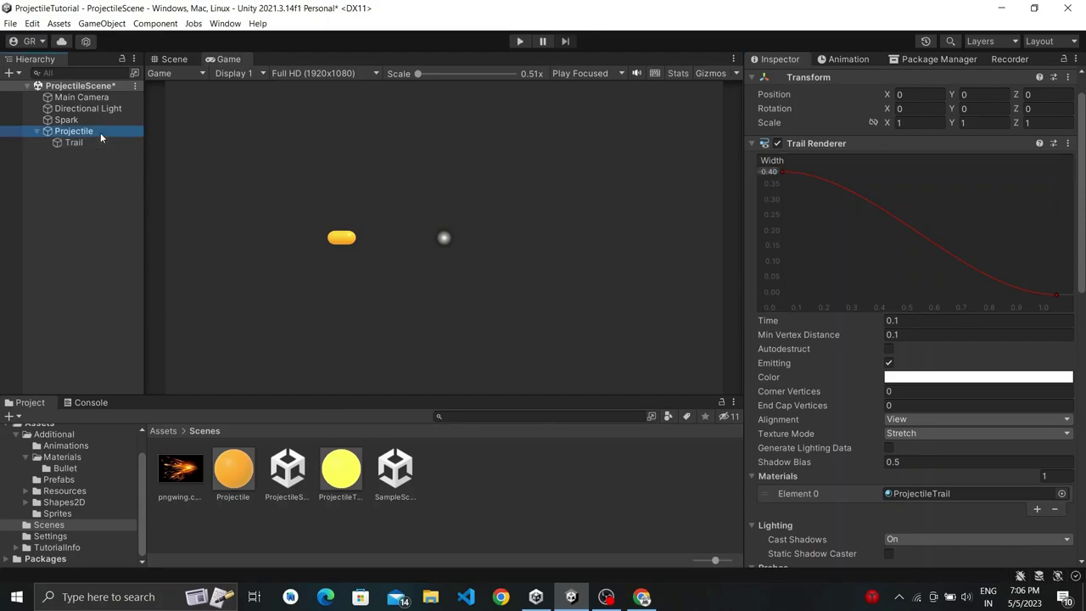
mouse_move(882, 96)
left_mouse_down()
mouse_move(980, 119)
mouse_move(942, 116)
left_mouse_up()
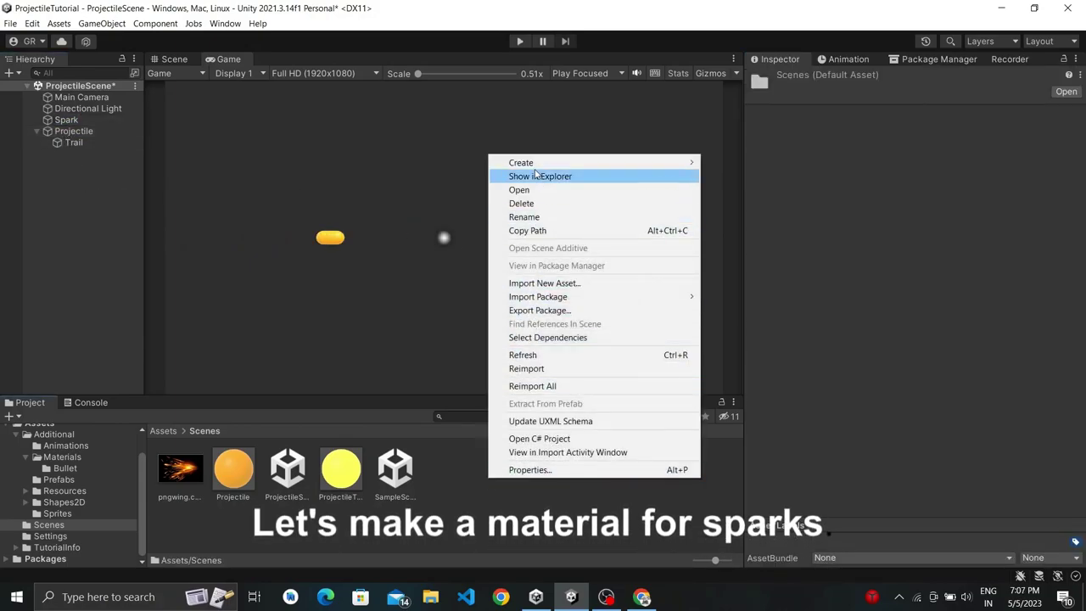
- Create a new material named Spark and bring up the Spark particle system's Renderer settings
mouse_move(536, 165)
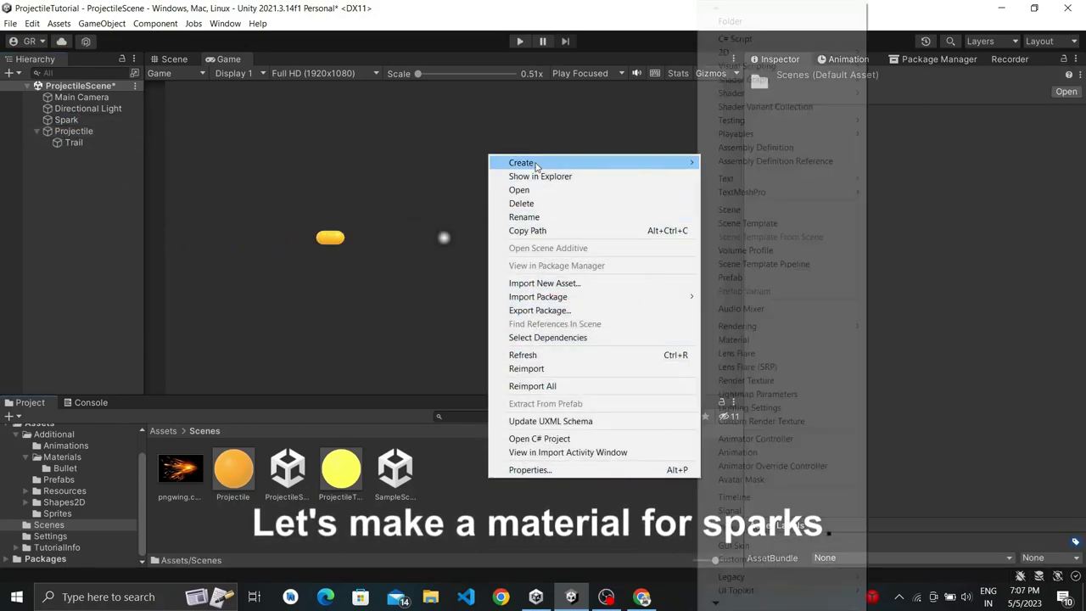
left_click(728, 338)
type("Spark")
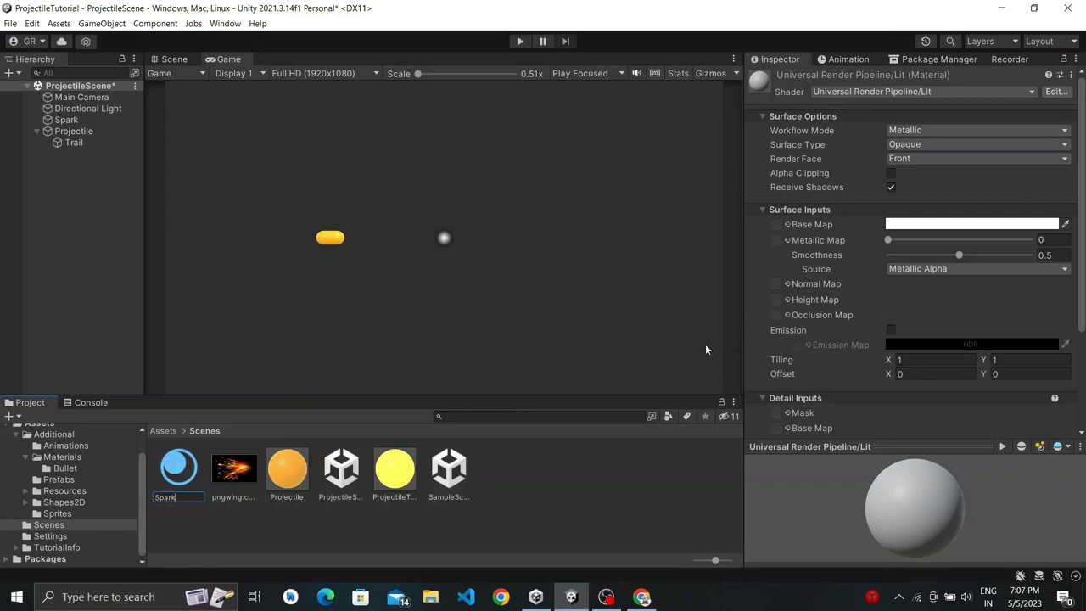
key("Return")
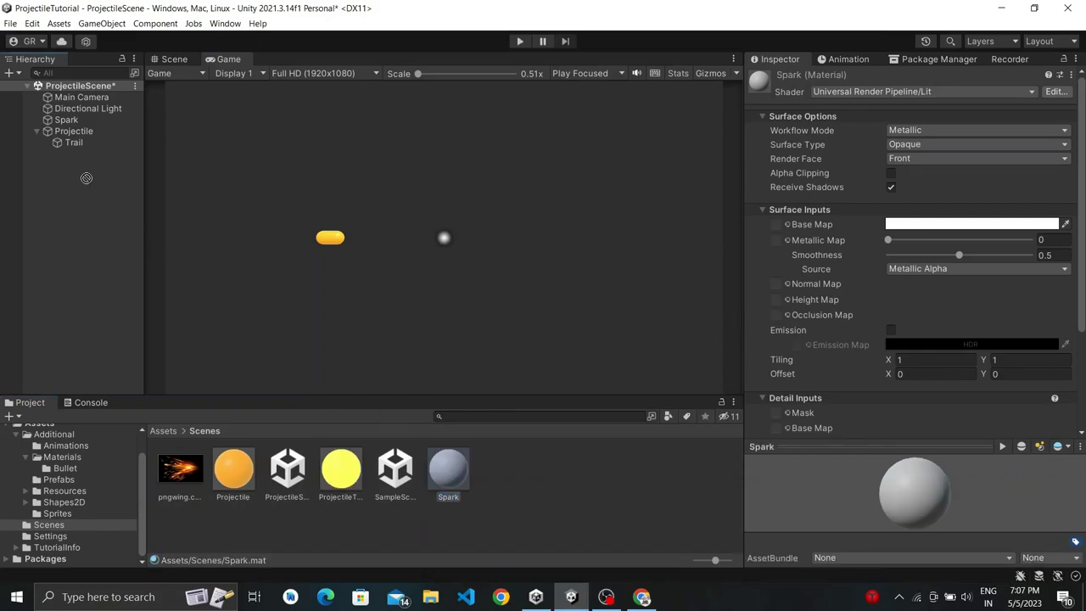
left_click(65, 120)
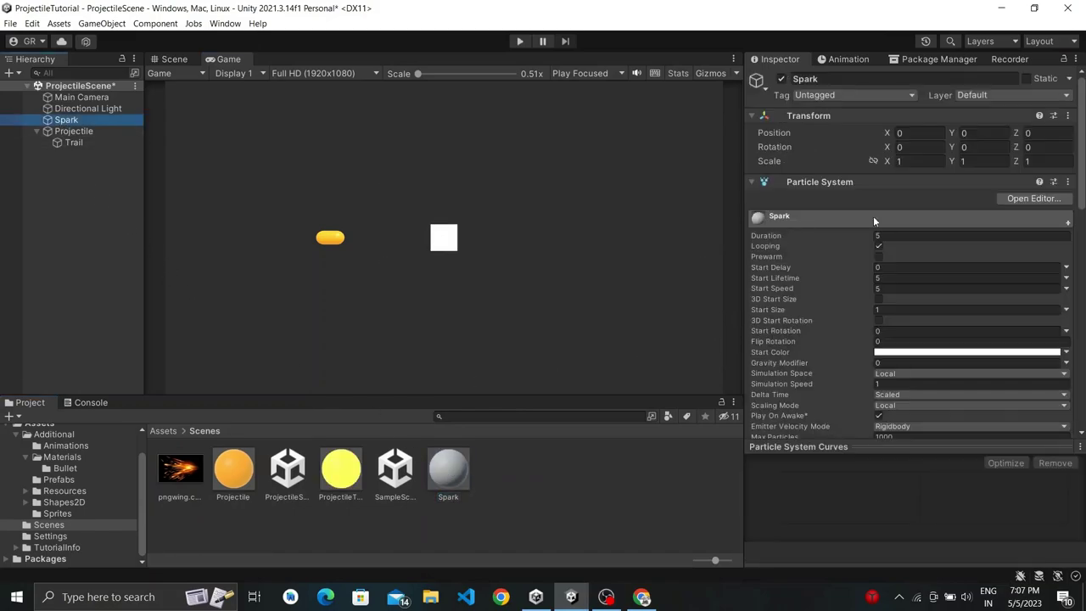
scroll(901, 302, "down", 10)
scroll(899, 295, "down", 10)
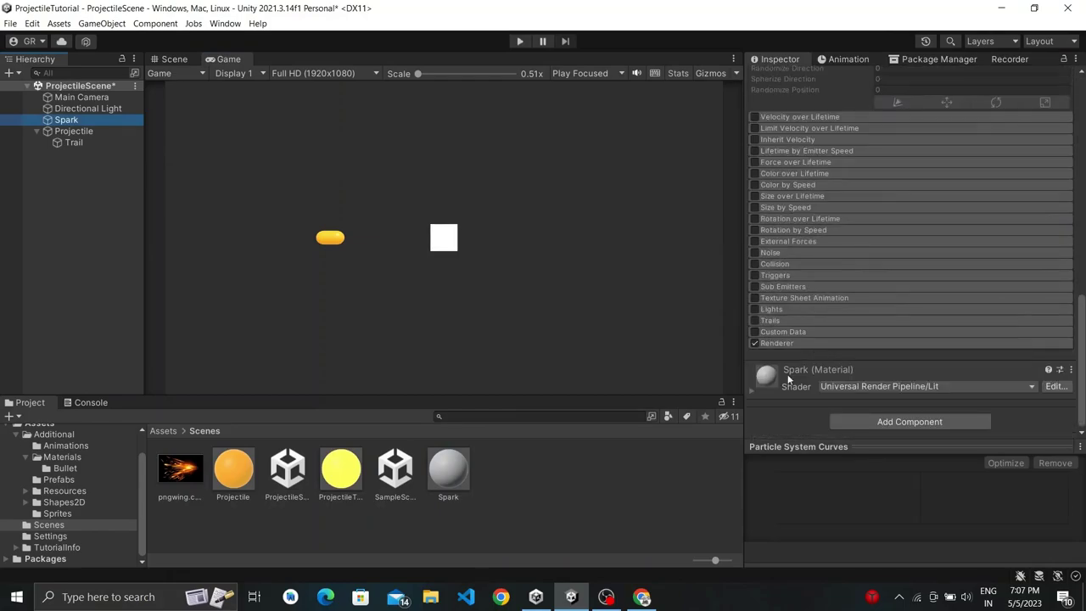
- Change the Spark material's shader to Mobile > Particles > Additive
left_click(754, 390)
scroll(879, 239, "down", 5)
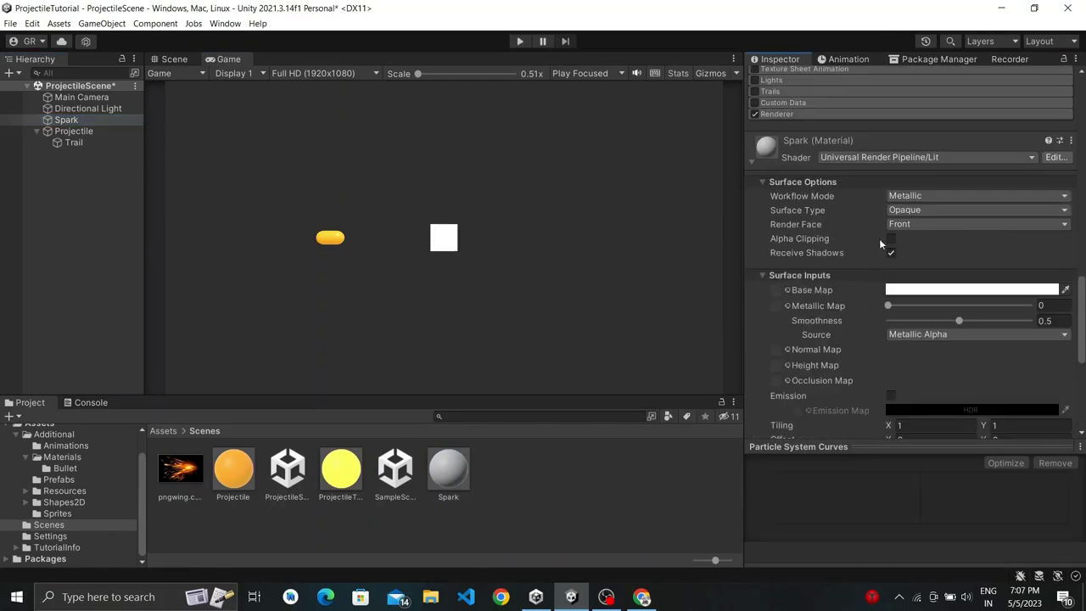
left_click(891, 158)
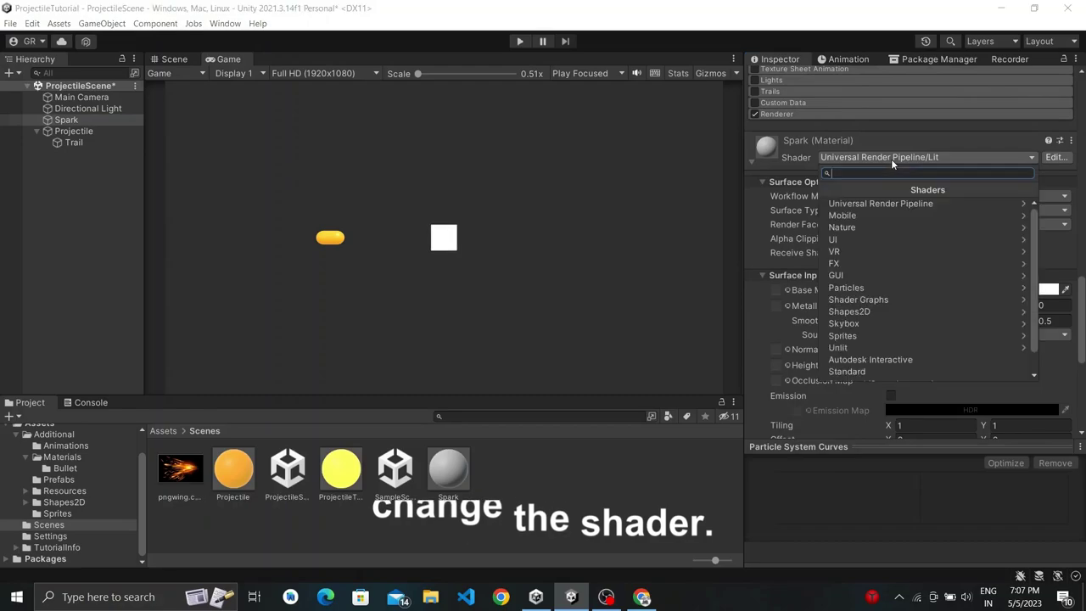
scroll(848, 361, "down", 1)
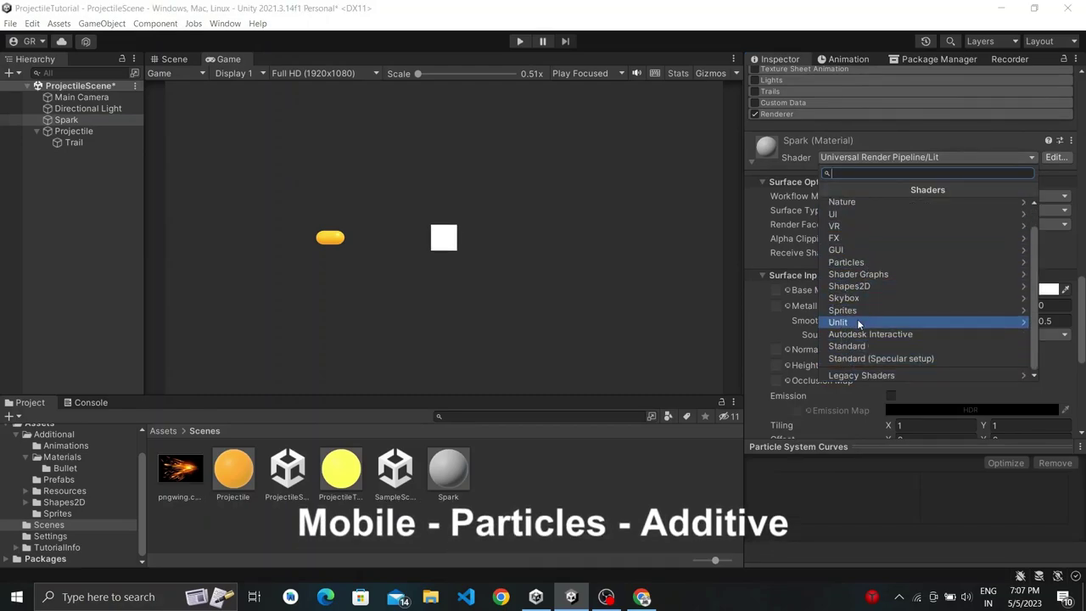
scroll(858, 324, "up", 1)
left_click(843, 216)
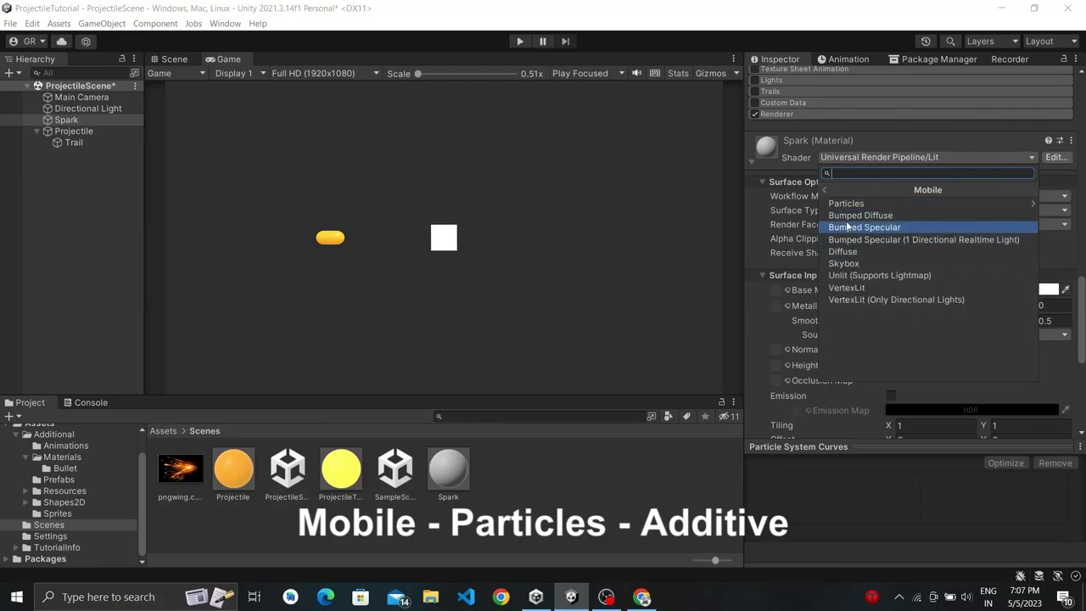
left_click(848, 204)
left_click(849, 205)
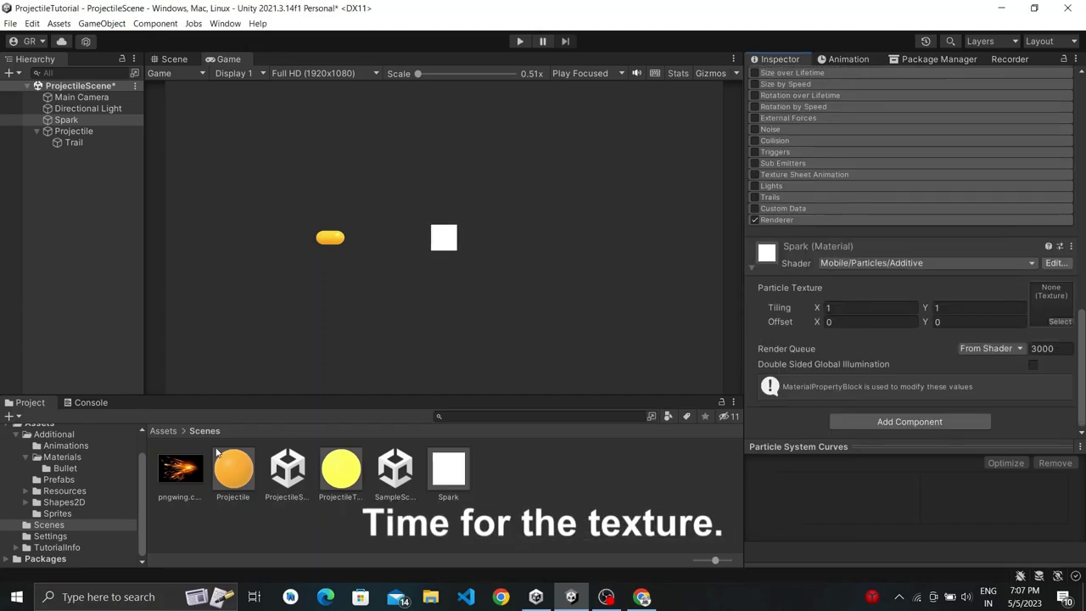
- Drag the pngwing spark image into the Spark material's Particle Texture slot, glancing at its source page
left_click_drag(180, 471, 1047, 304)
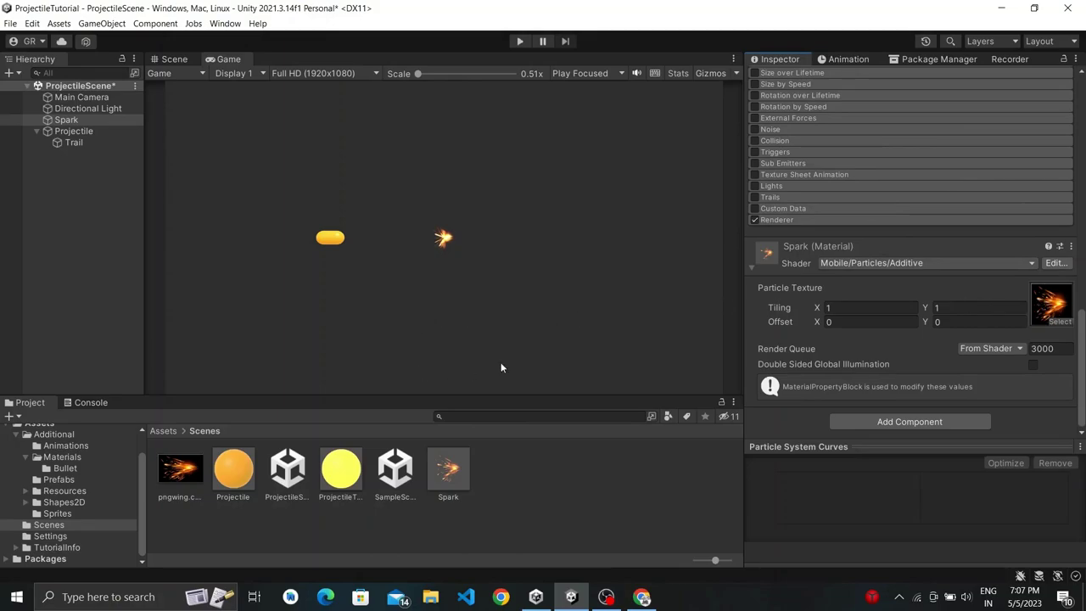
left_click(645, 597)
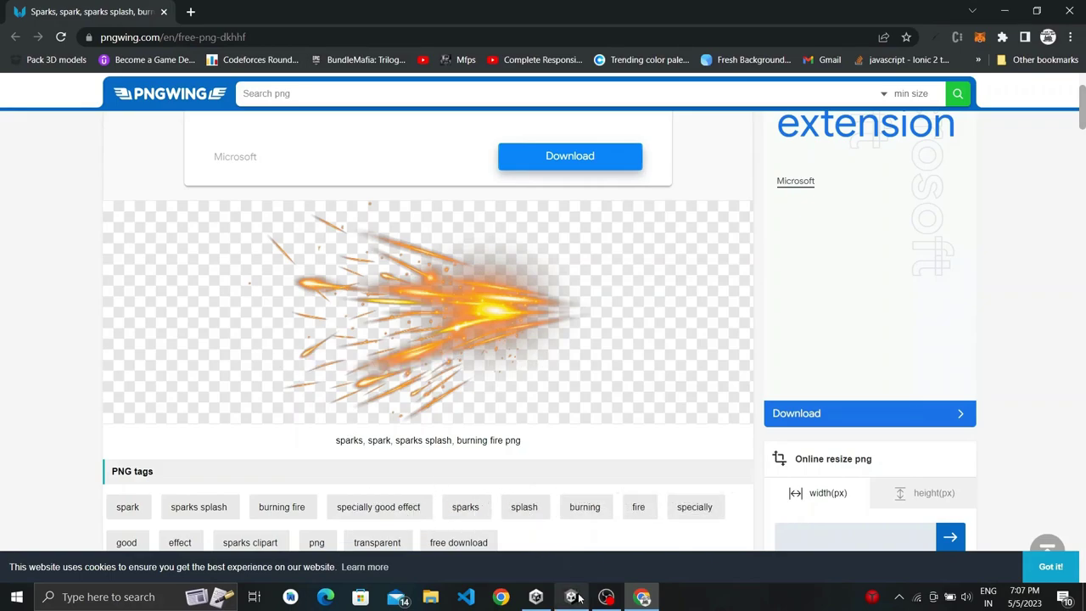
left_click(574, 596)
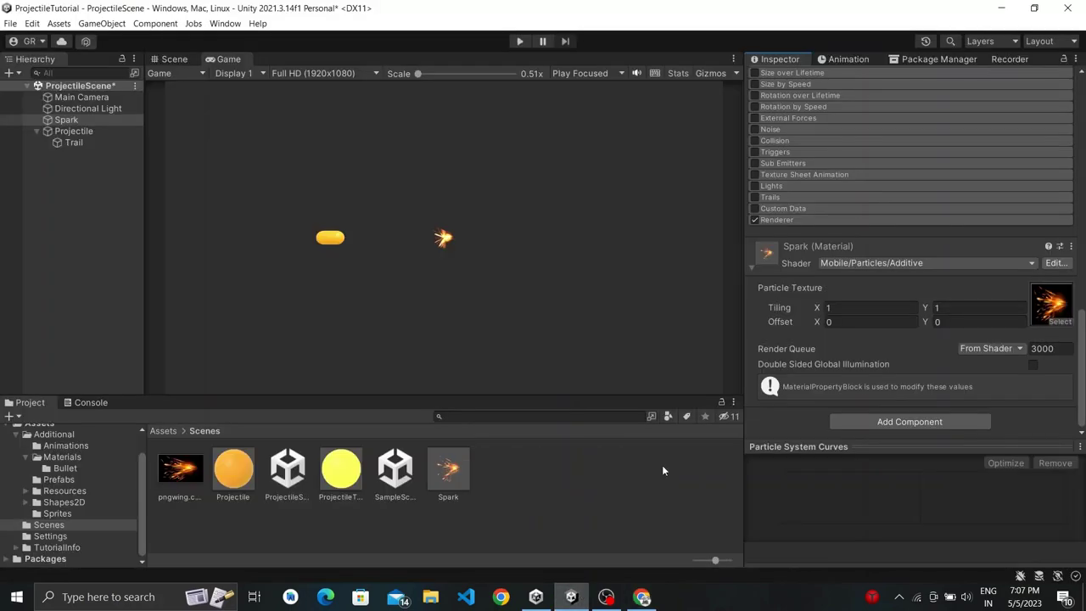
- Parent Spark under Projectile in the Hierarchy
scroll(821, 216, "up", 5)
scroll(827, 212, "up", 3)
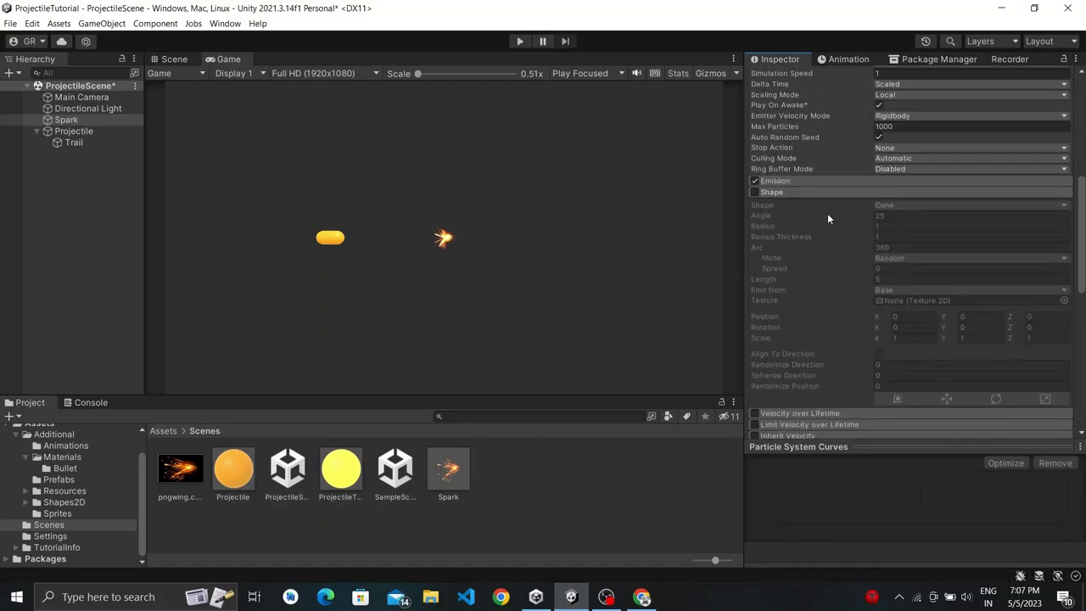
scroll(827, 213, "up", 3)
scroll(827, 212, "up", 3)
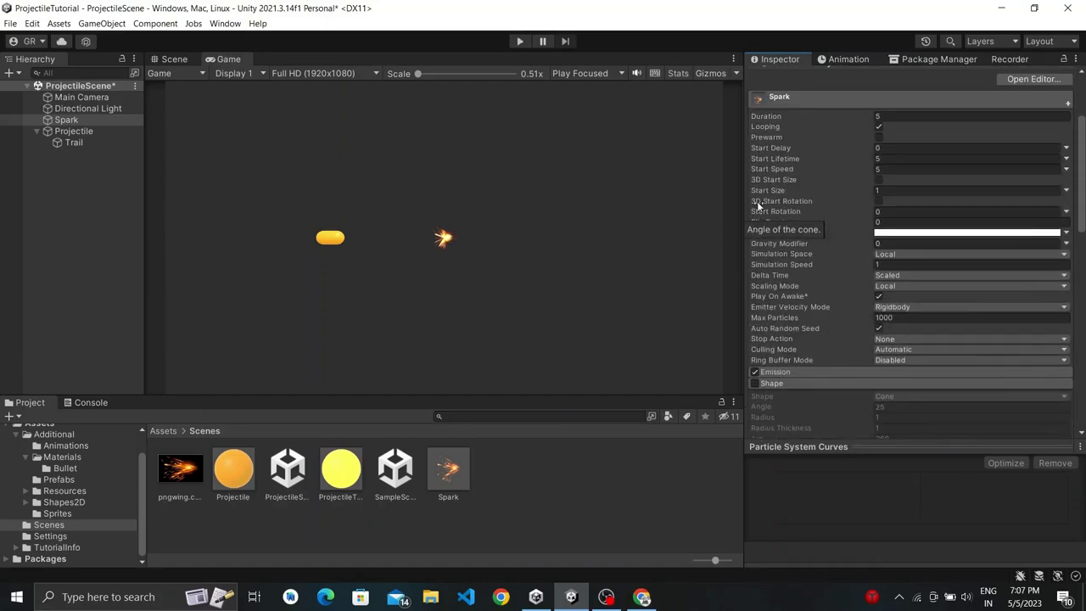
left_click(76, 119)
left_click_drag(76, 120, 69, 148)
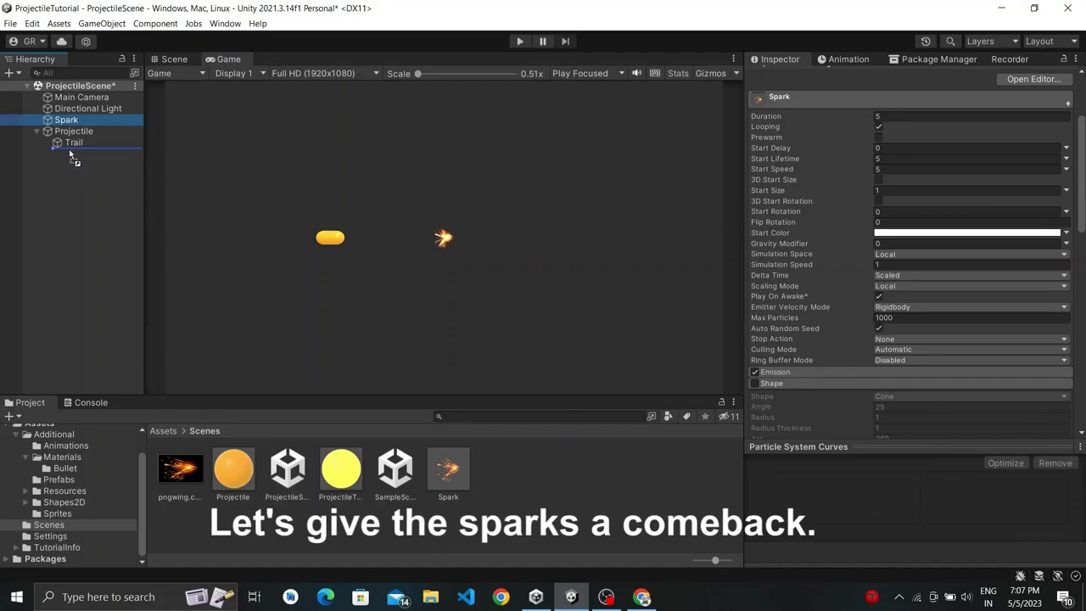
- Set Spark's Transform Position Y to 0
scroll(927, 193, "up", 3)
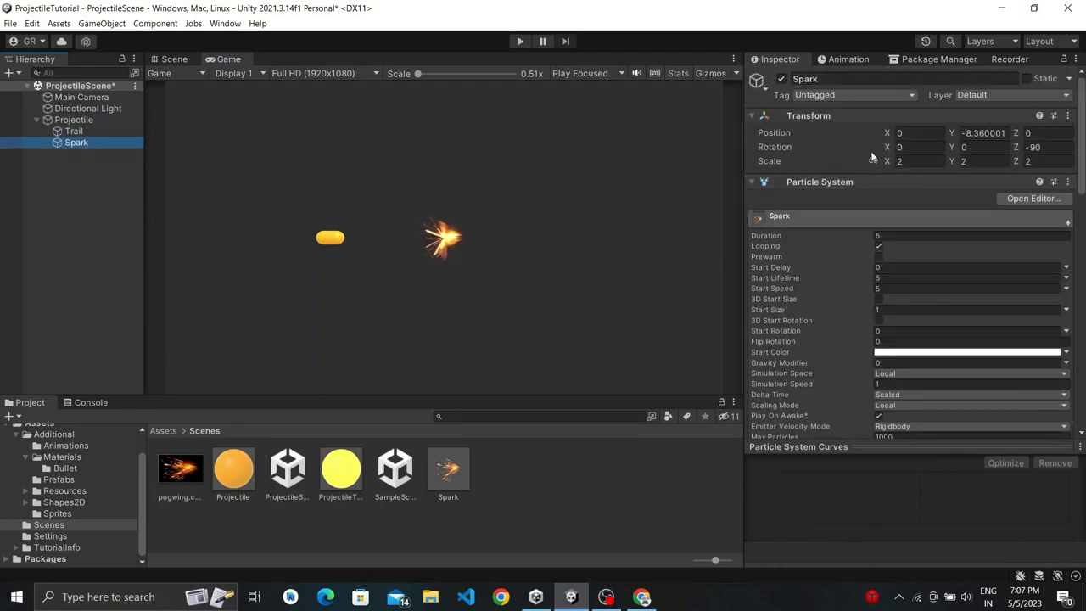
left_click(967, 133)
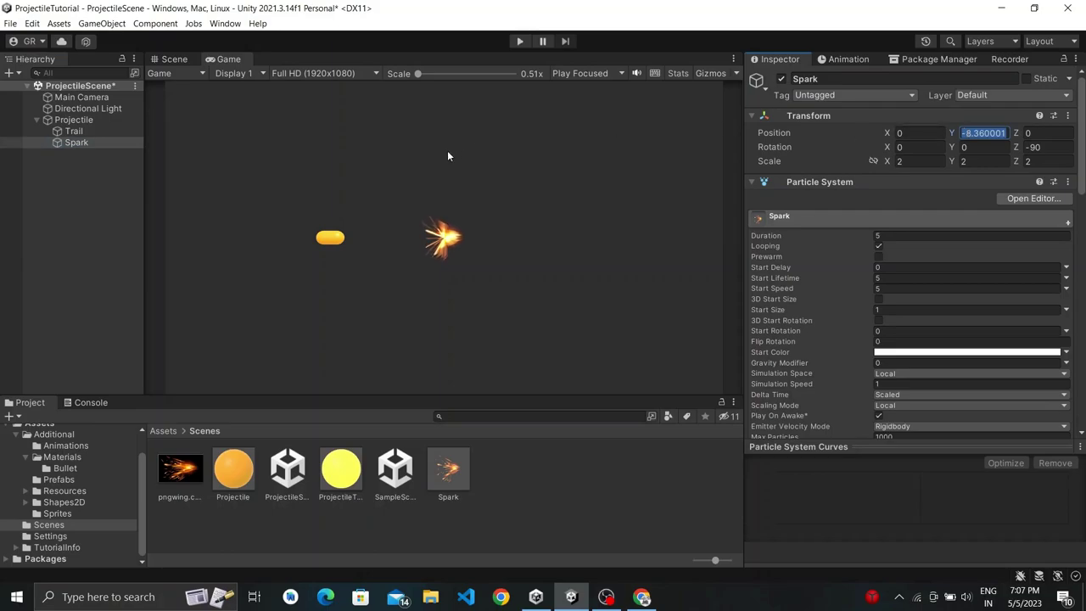
type("0")
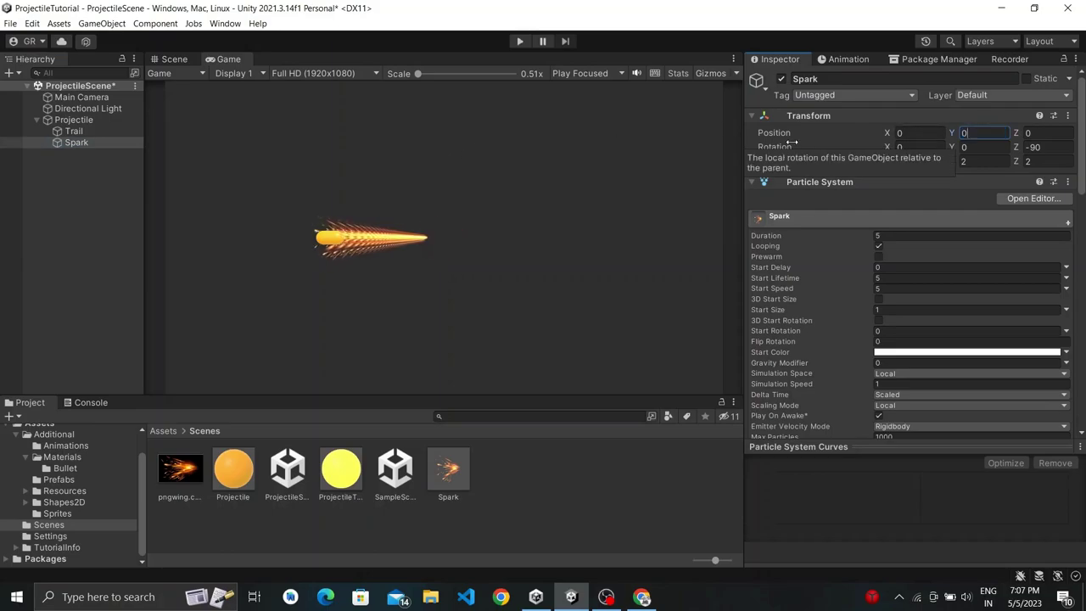
scroll(858, 276, "down", 1)
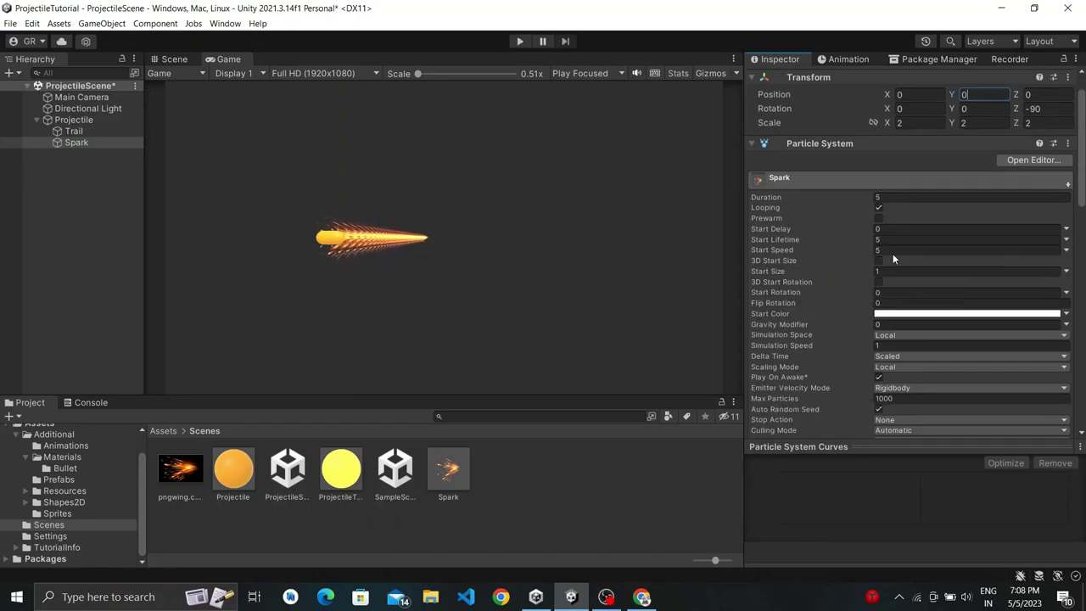
- Set Spark's Start Speed to 0 and Start Lifetime to Random Between Two Constants, 1 to 5
left_click(889, 251)
type("0")
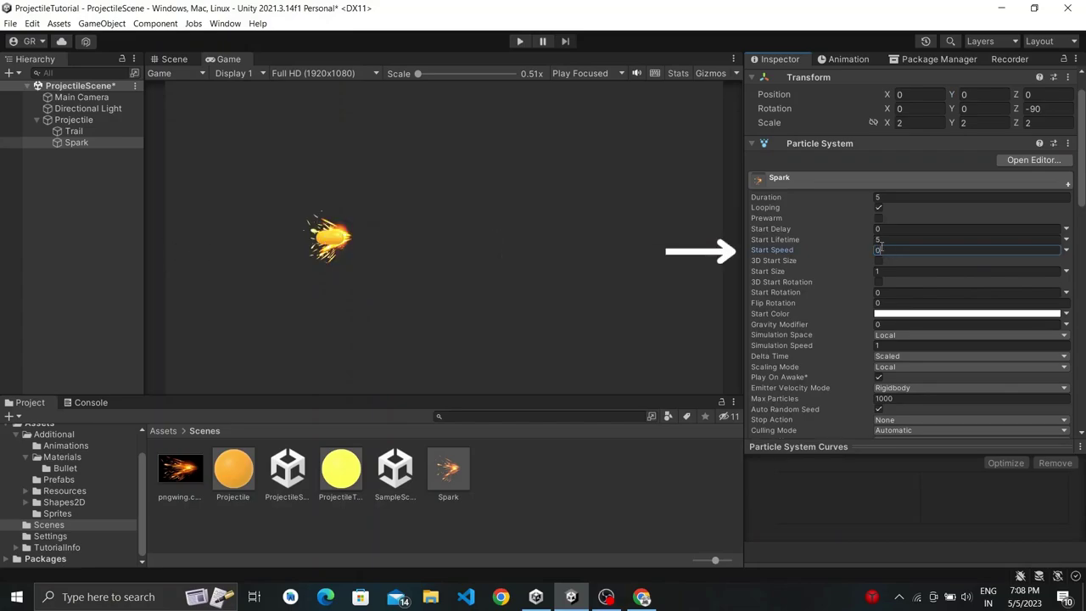
left_click(882, 241)
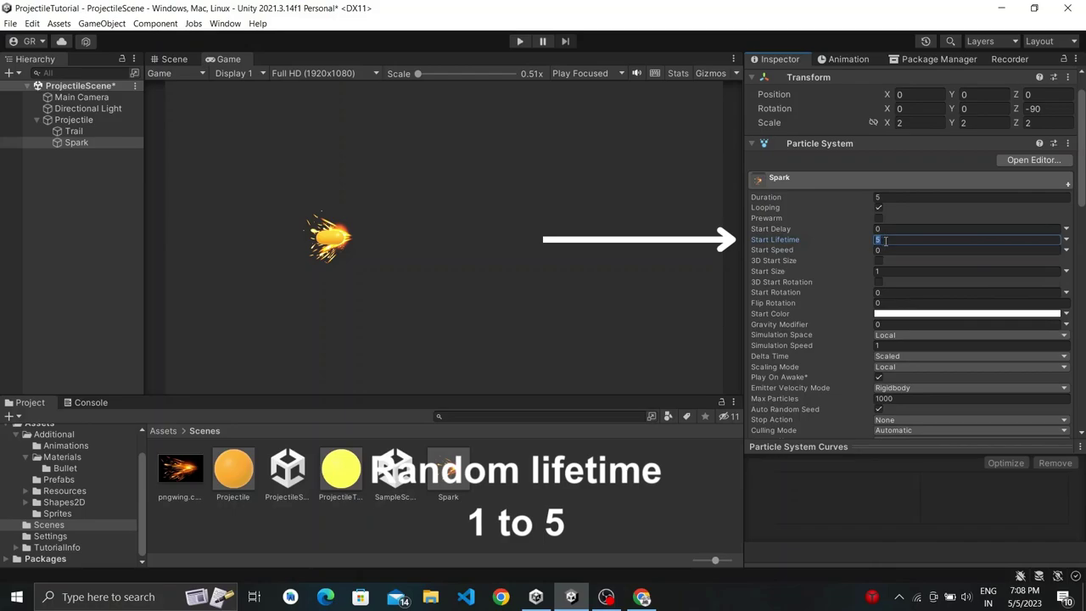
left_click(1067, 240)
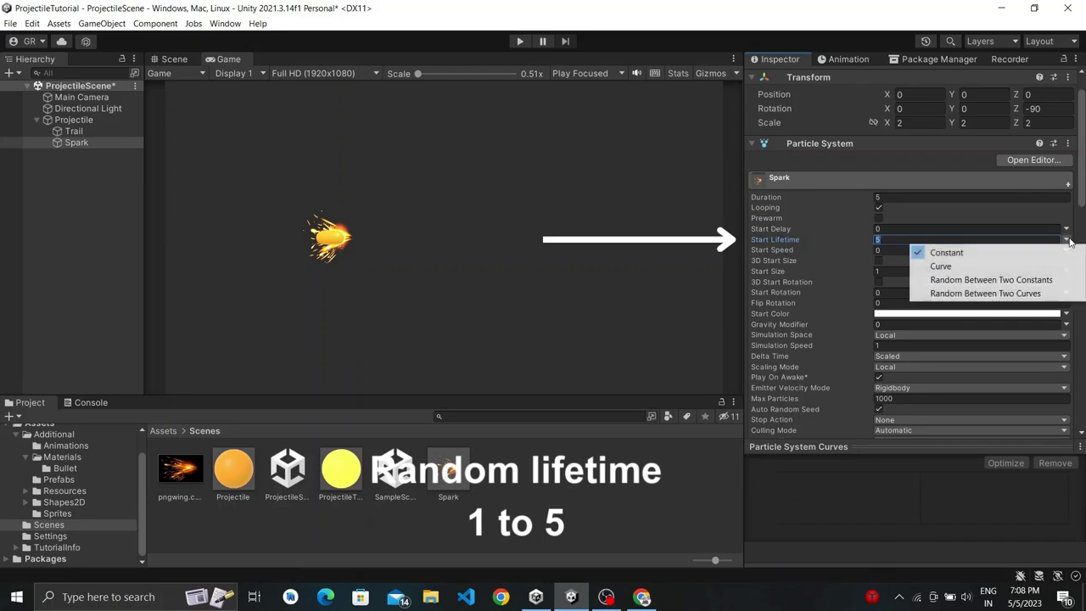
left_click(942, 280)
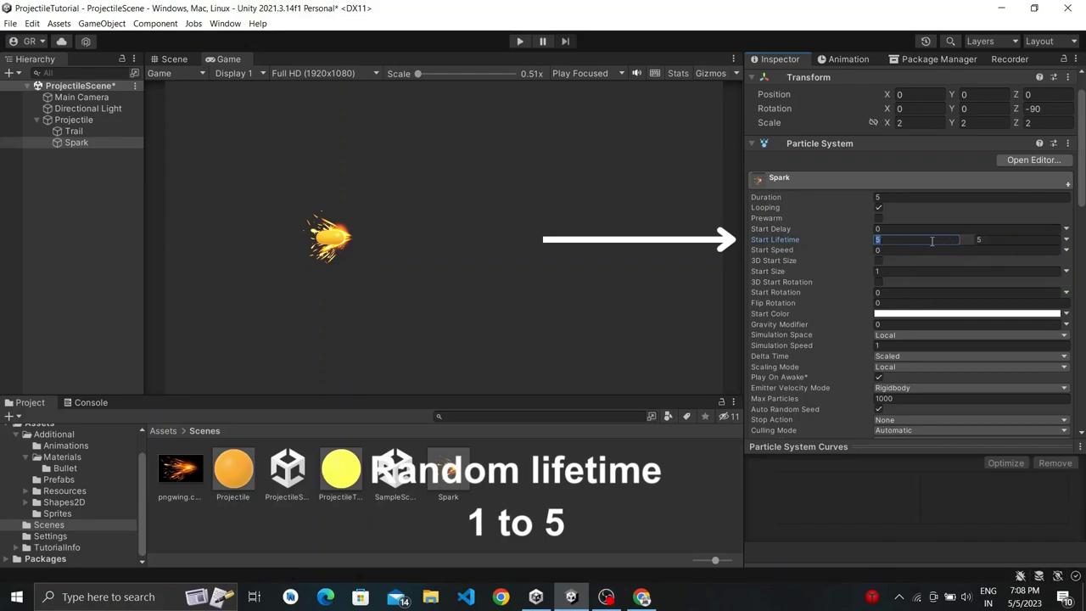
type("1")
scroll(919, 260, "down", 3)
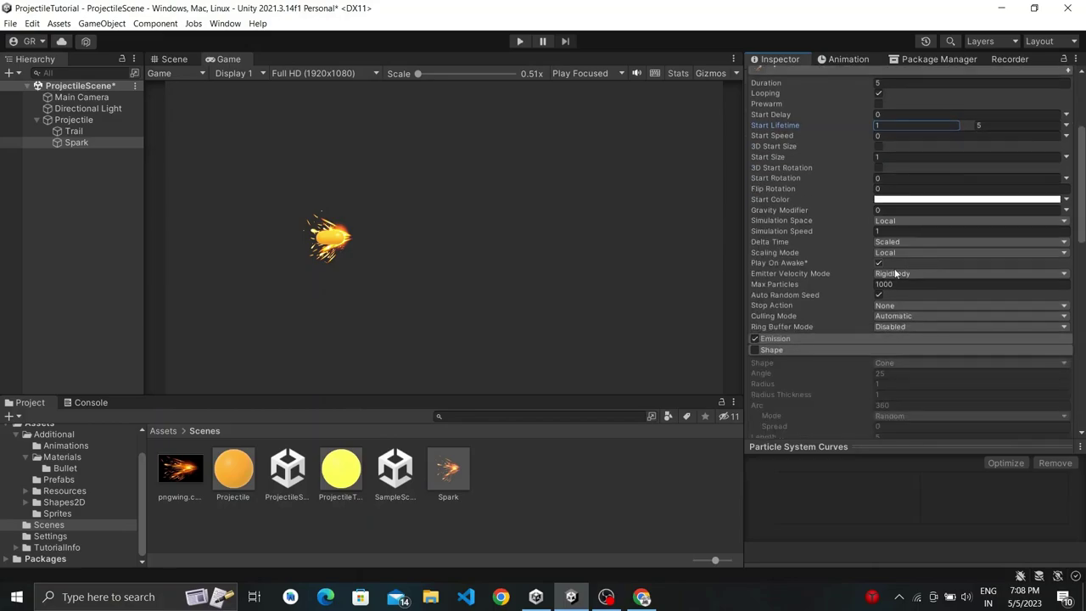
left_click(800, 340)
scroll(800, 340, "down", 2)
scroll(800, 340, "down", 3)
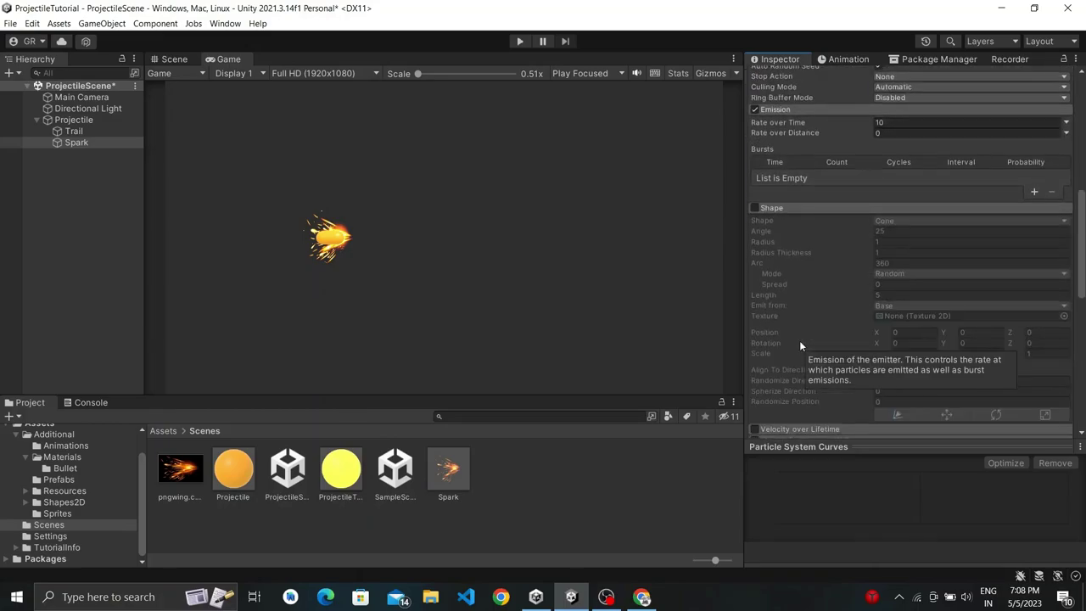
- Enable Rotation over Lifetime on Spark with Separate Axes
left_click(785, 207)
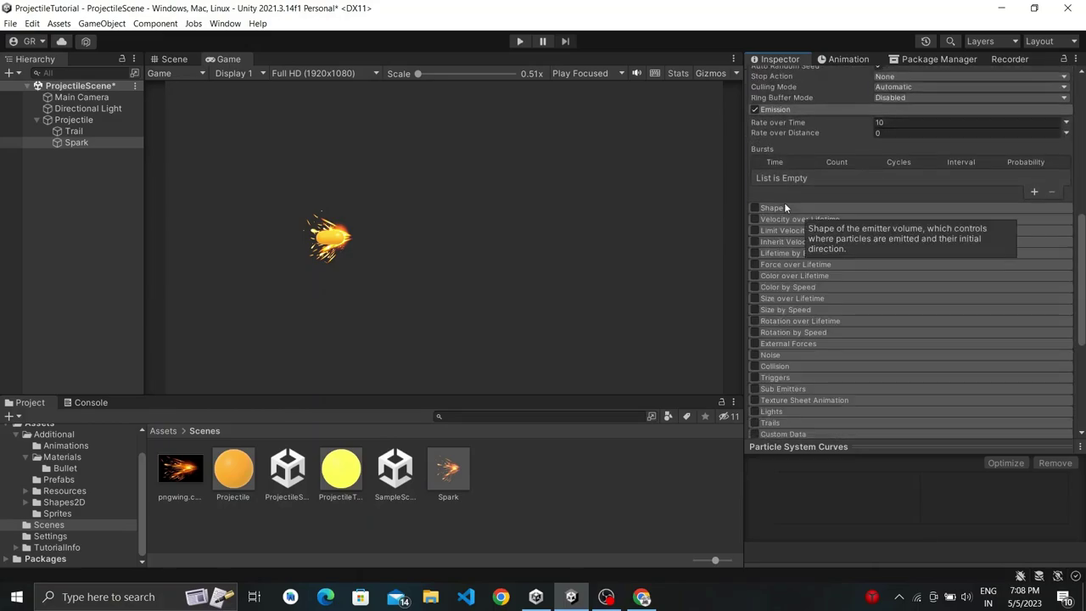
scroll(787, 207, "up", 2)
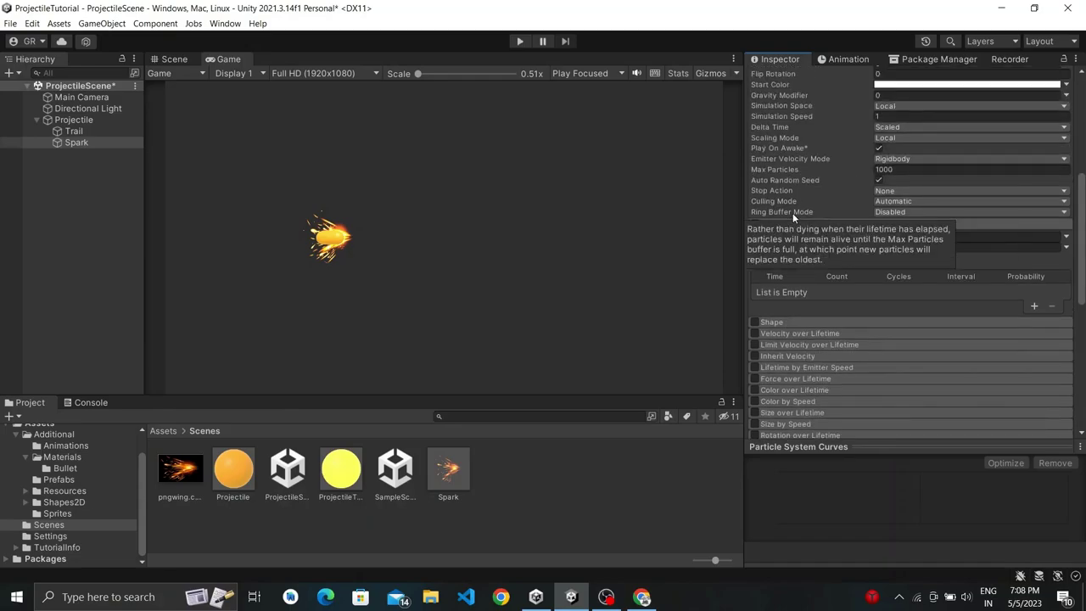
scroll(795, 208, "down", 3)
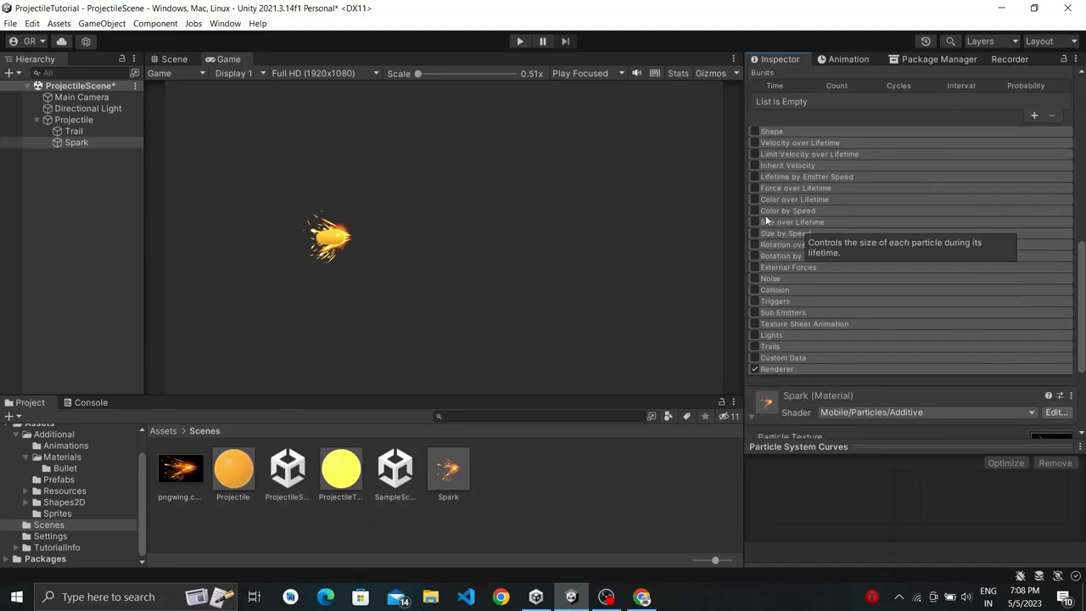
left_click(756, 245)
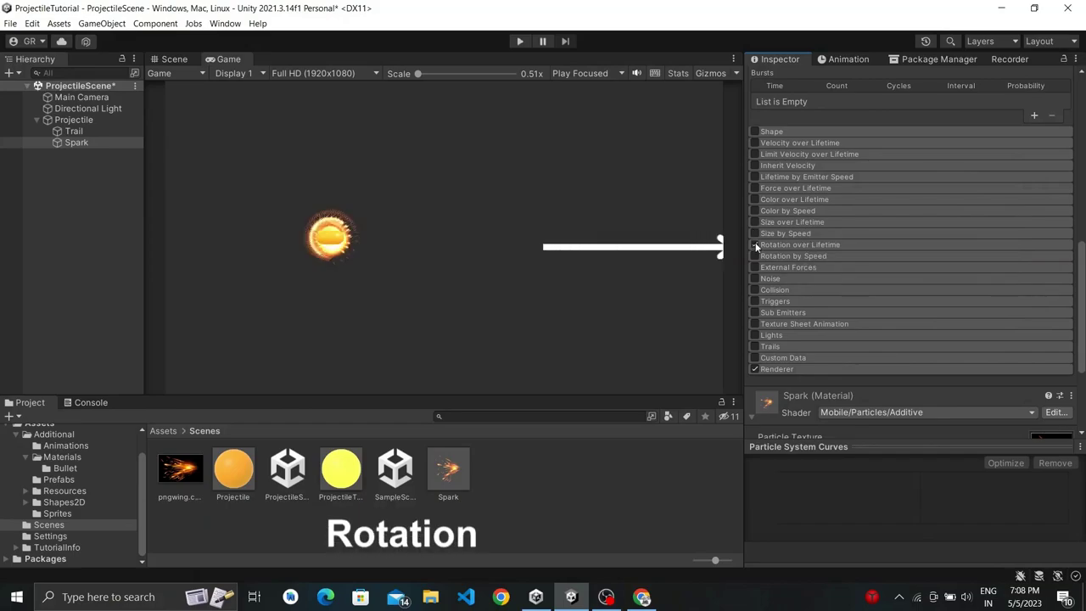
left_click(775, 246)
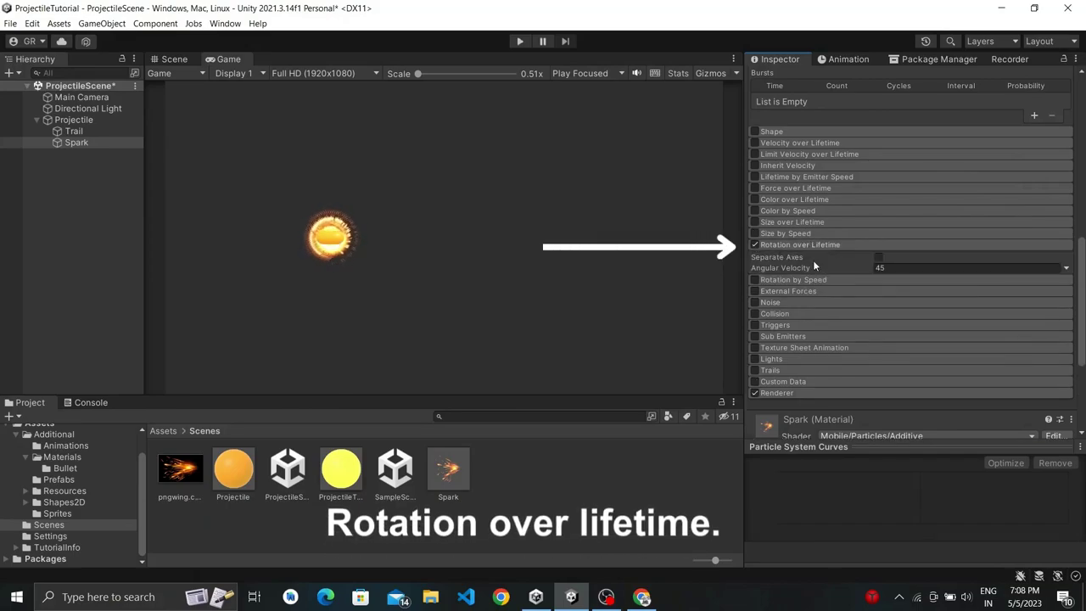
left_click(879, 258)
- Set the rotation Z value to 0 and the X value to 70
left_click(982, 267)
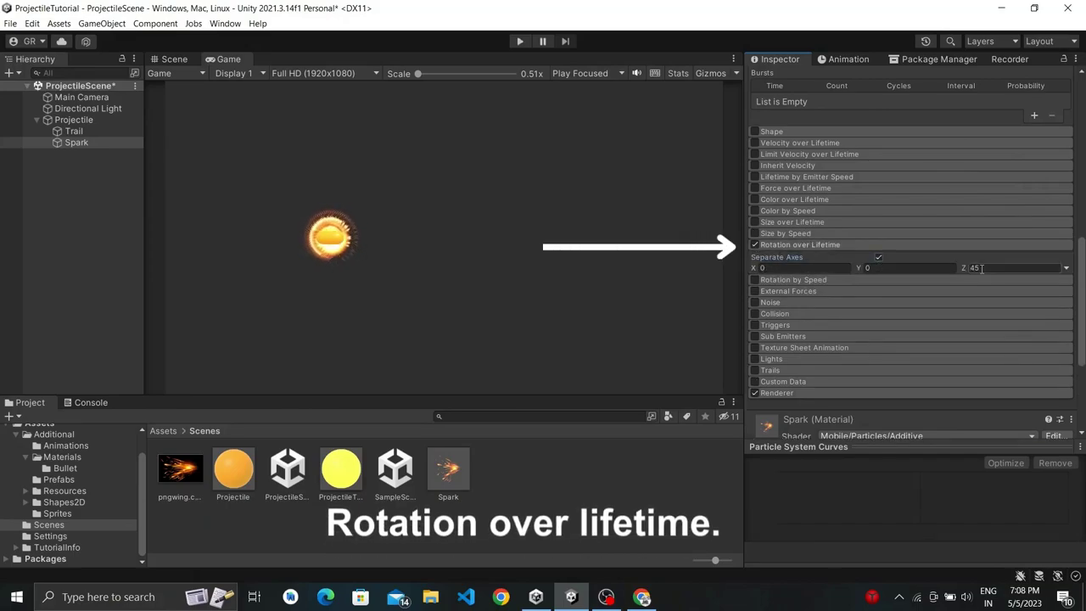
type("0")
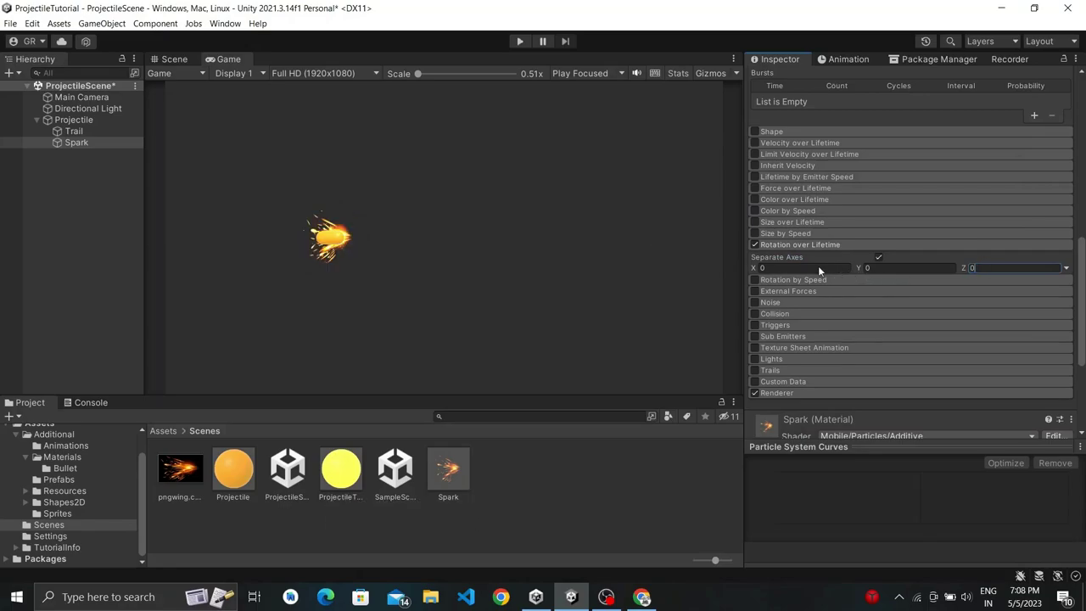
left_click(817, 268)
type("45")
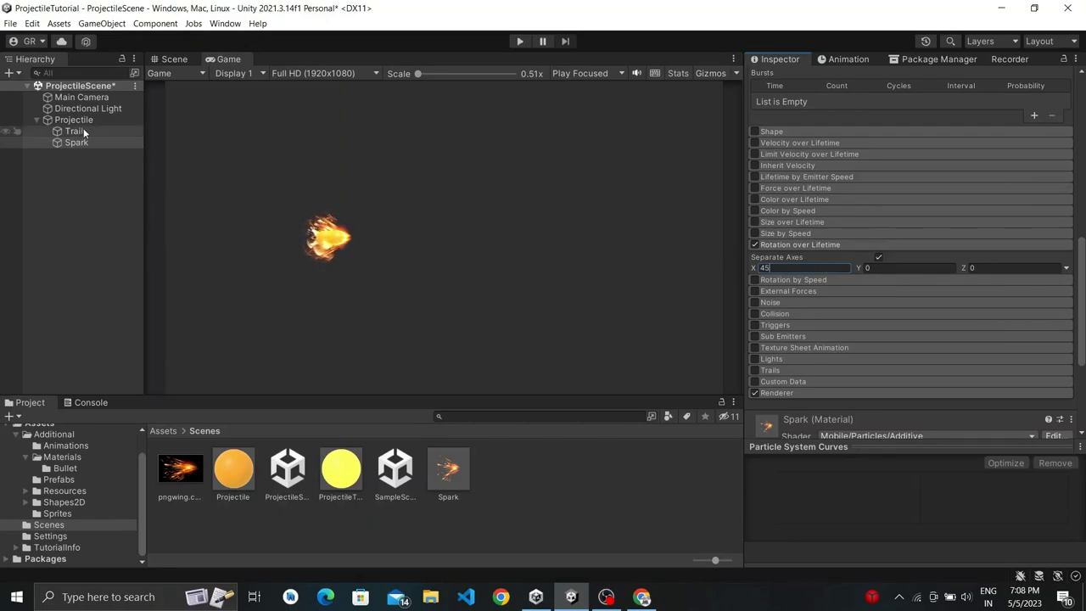
double_click(766, 270)
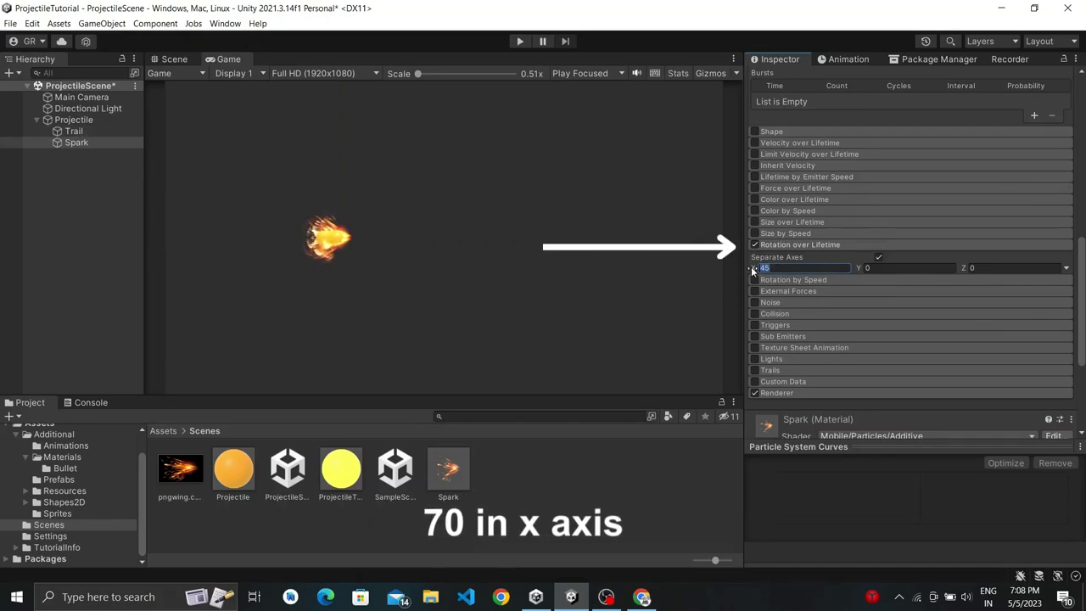
type("7")
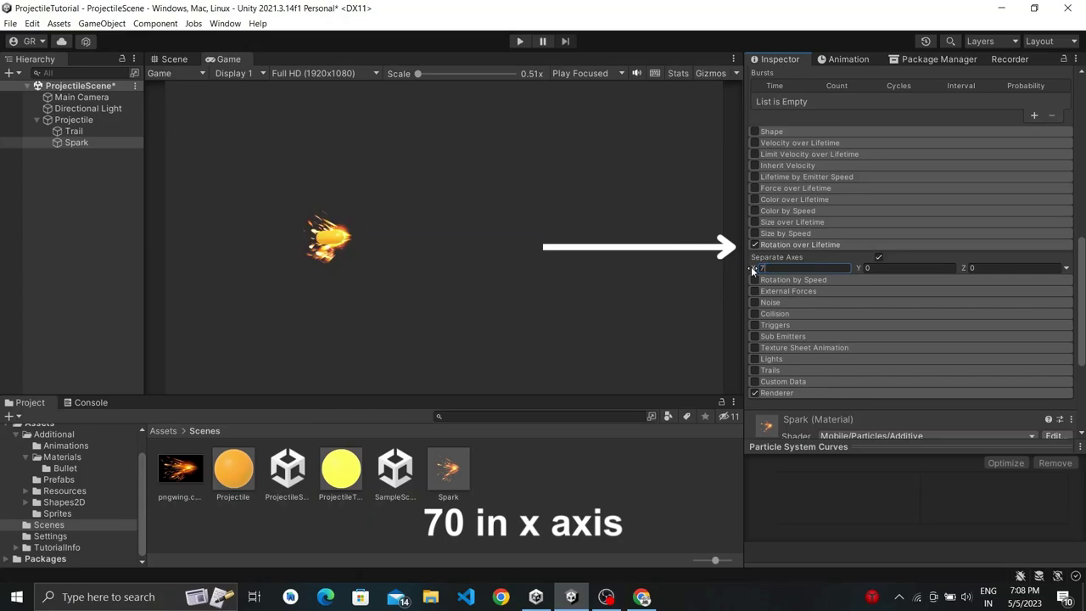
type("0")
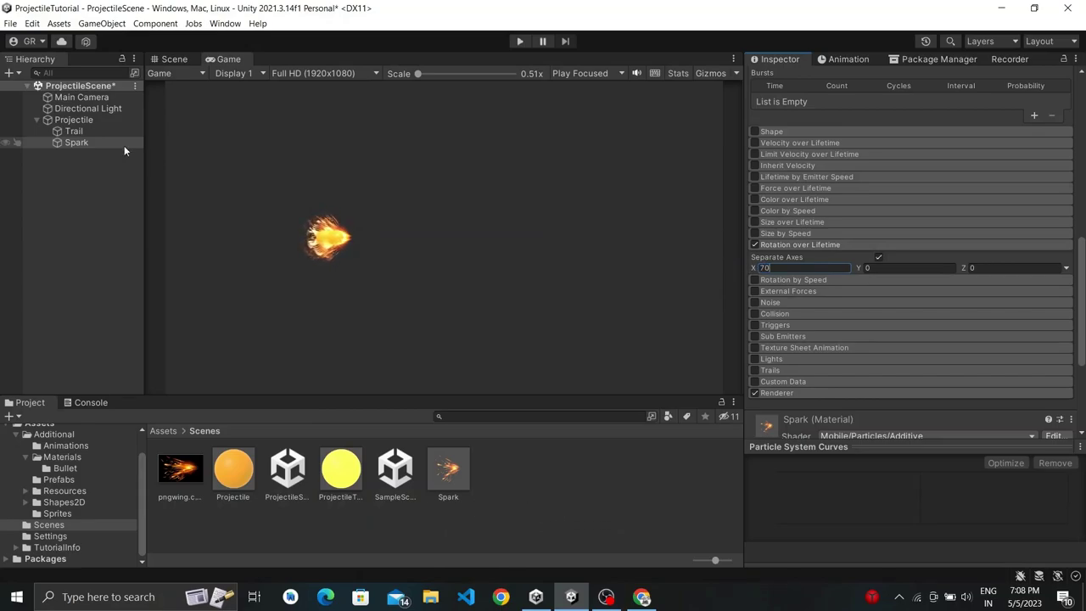
- Set Projectile's Position X to 0 and narrow the Main Camera's Field of View to about 29
left_click(74, 120)
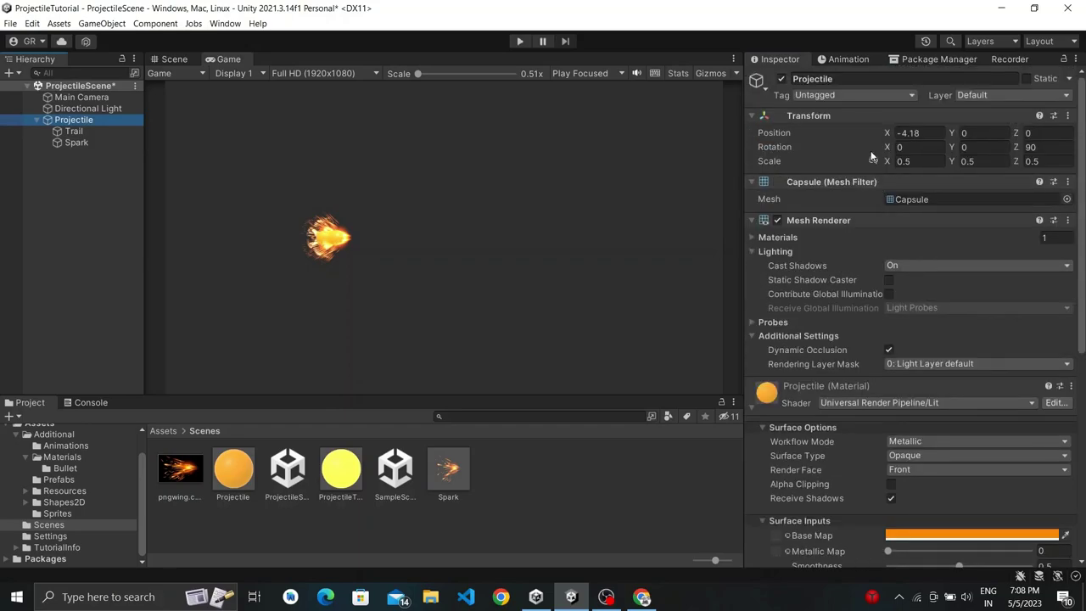
key("Tab")
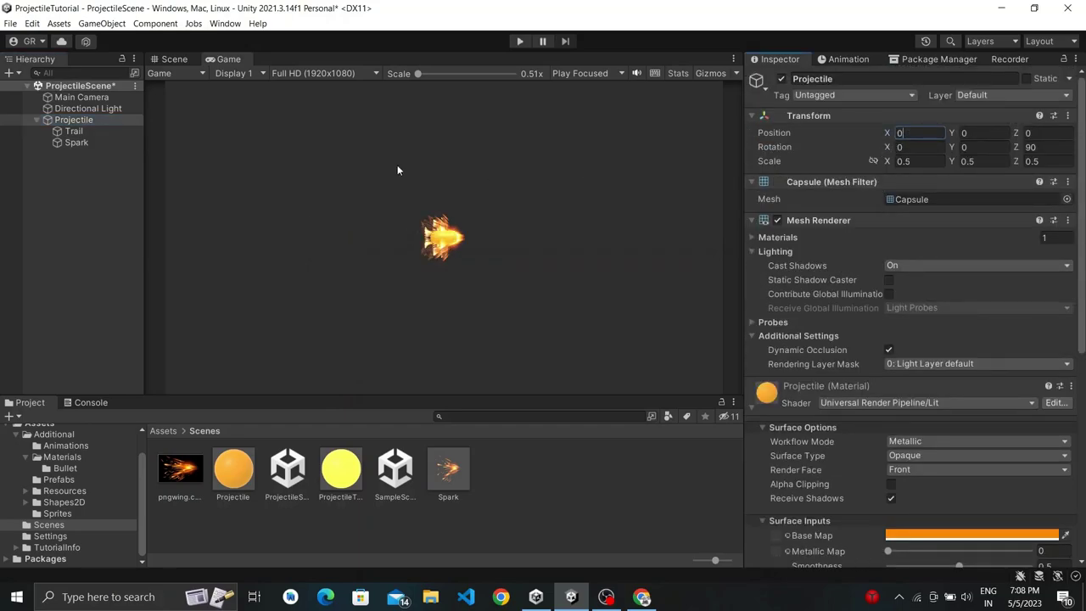
left_click(78, 99)
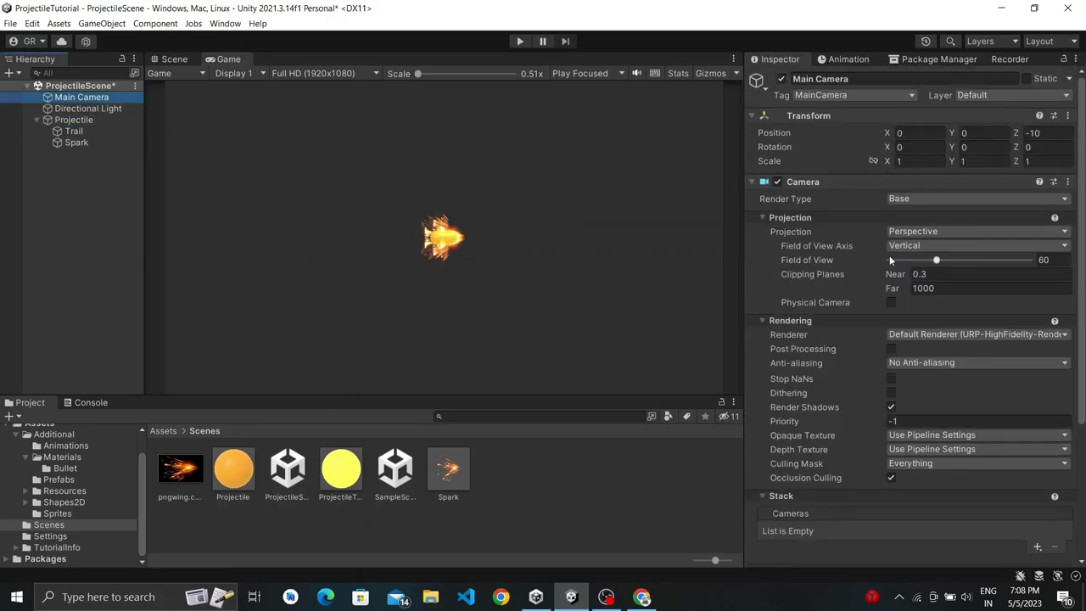
left_click_drag(936, 261, 911, 262)
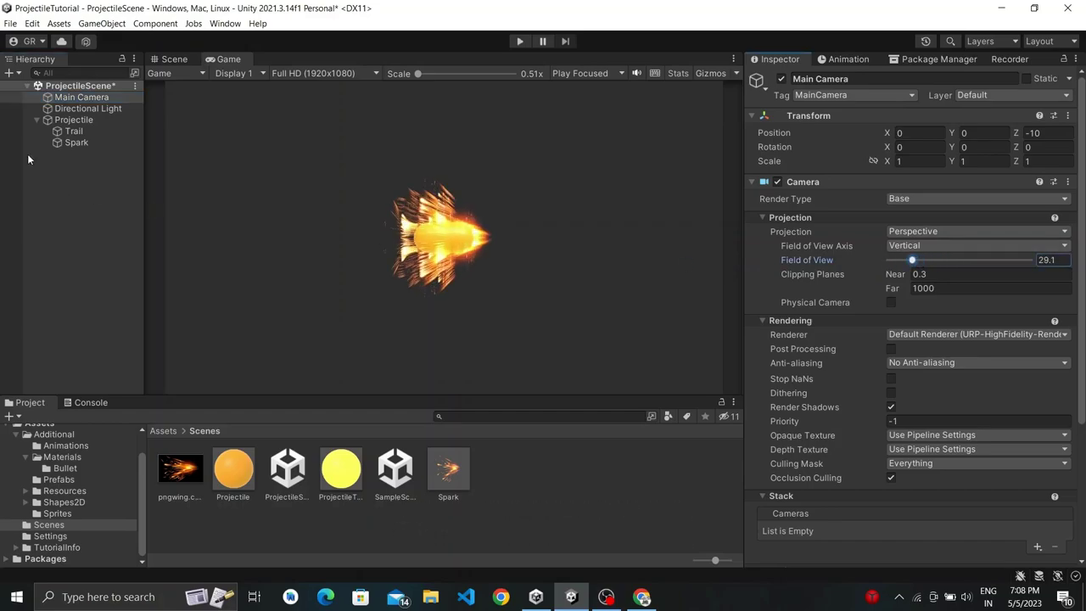
- Enable Color over Lifetime on the Spark particle system
left_click(83, 142)
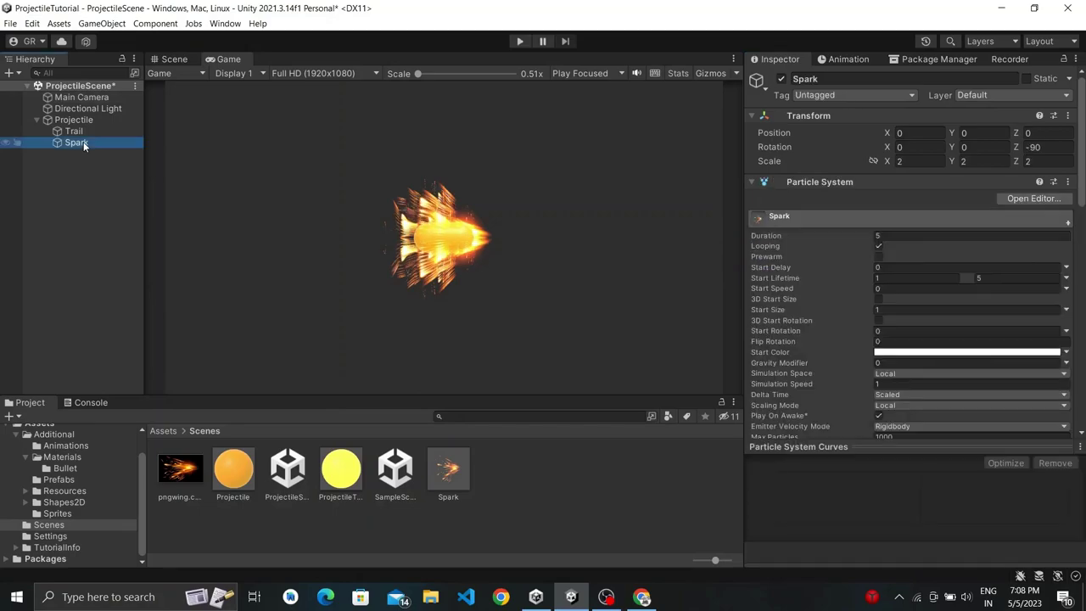
scroll(937, 282, "down", 5)
scroll(938, 283, "down", 1)
scroll(937, 284, "down", 4)
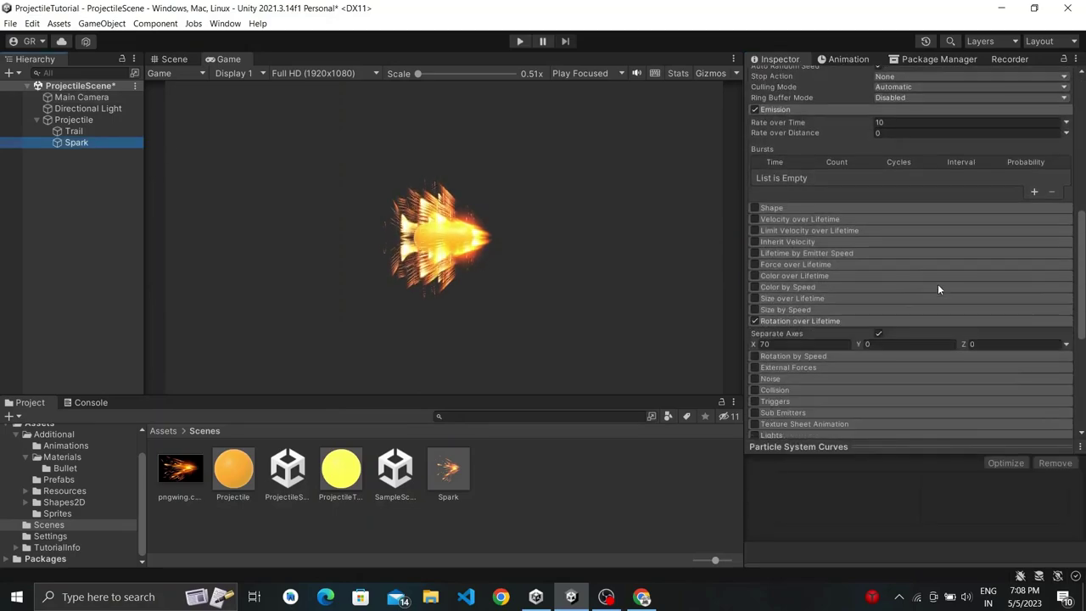
scroll(937, 284, "down", 2)
scroll(924, 287, "down", 3)
scroll(789, 225, "up", 5)
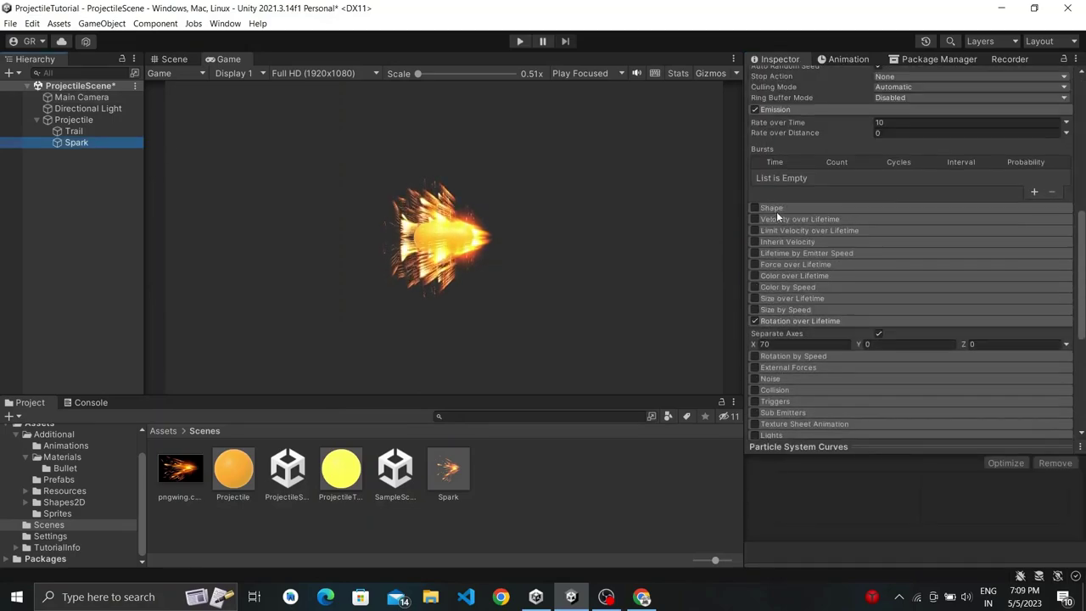
left_click(756, 277)
left_click(755, 276)
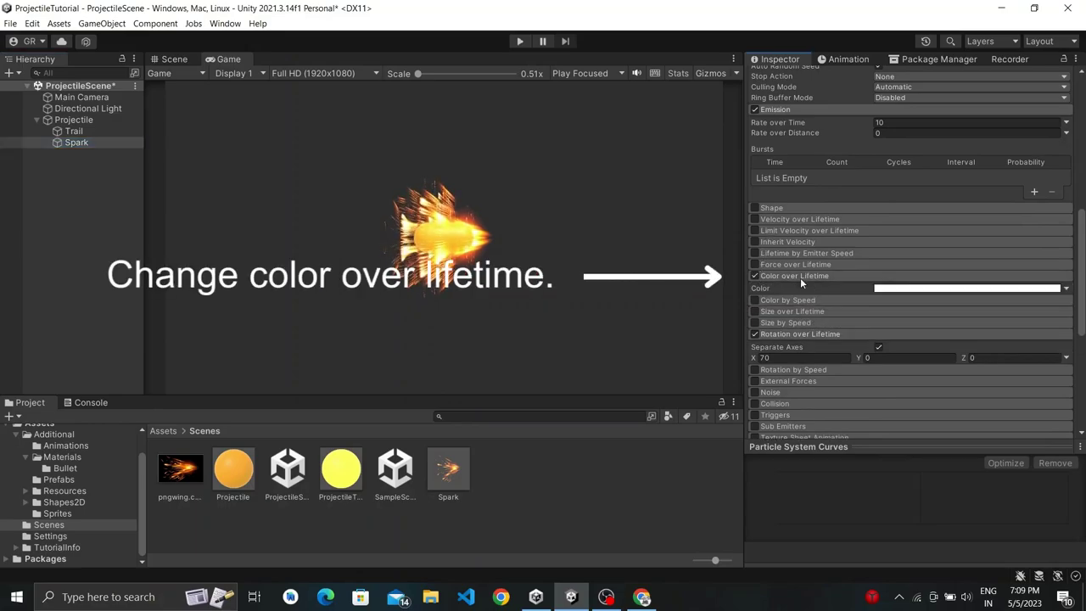
- Add an Alpha 0 key at 53.8% to the colour gradient, then enable Size over Lifetime
left_click(967, 288)
left_click(963, 219)
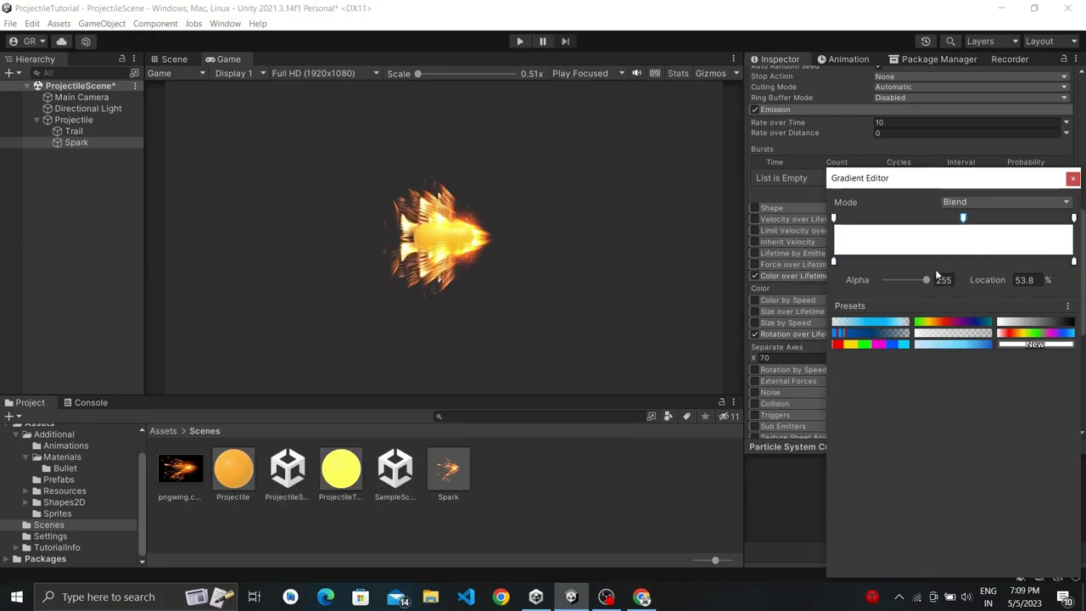
left_click_drag(926, 281, 612, 288)
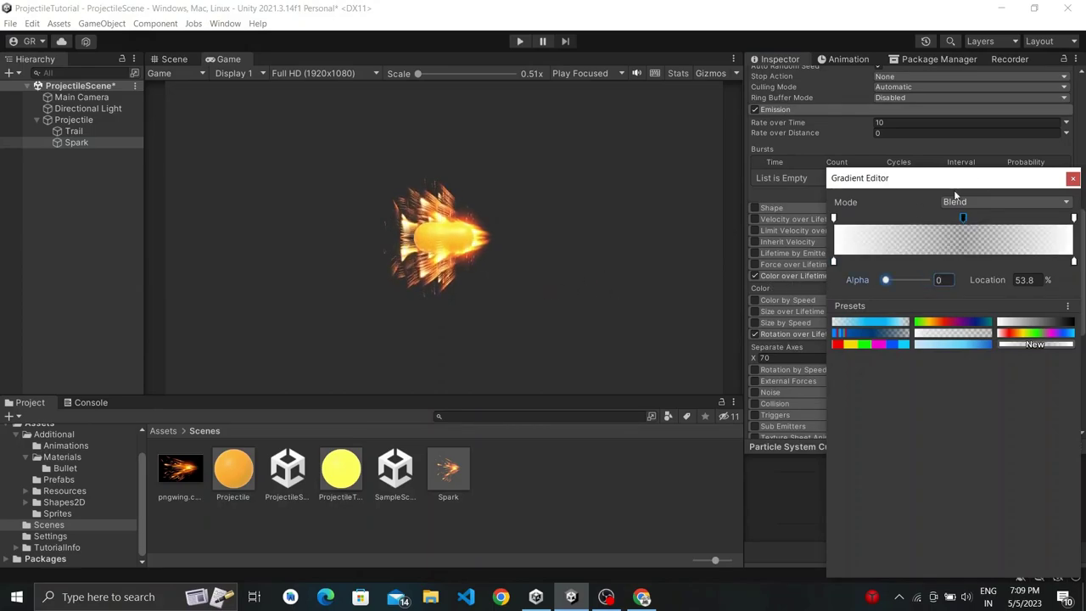
left_click(1074, 177)
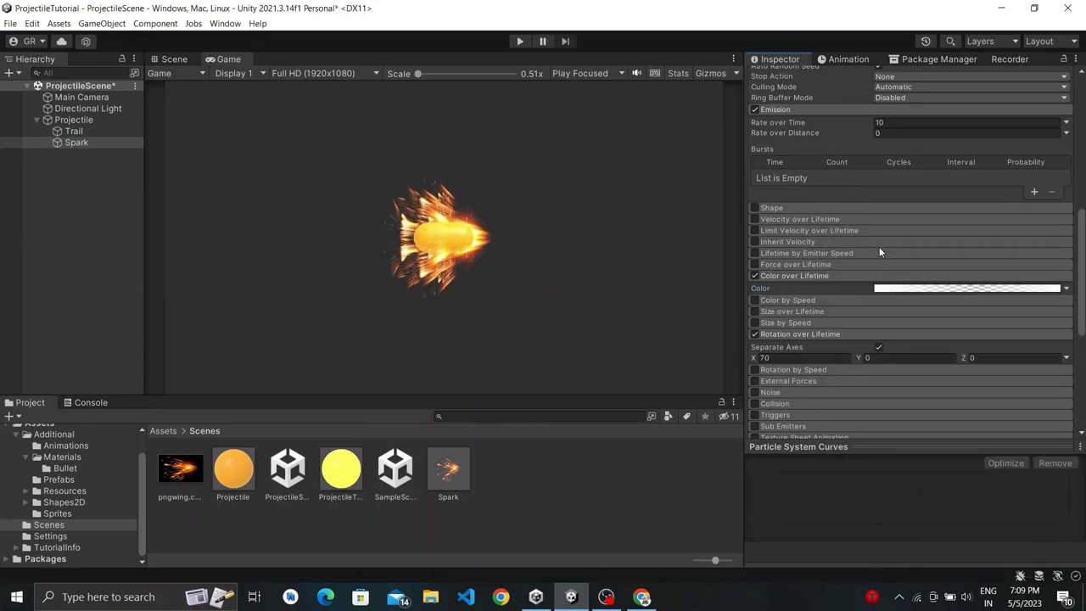
left_click(788, 310)
- Add keys to the Spark Size curve that rise to 1.0 early, then dip near zero
scroll(788, 310, "down", 2)
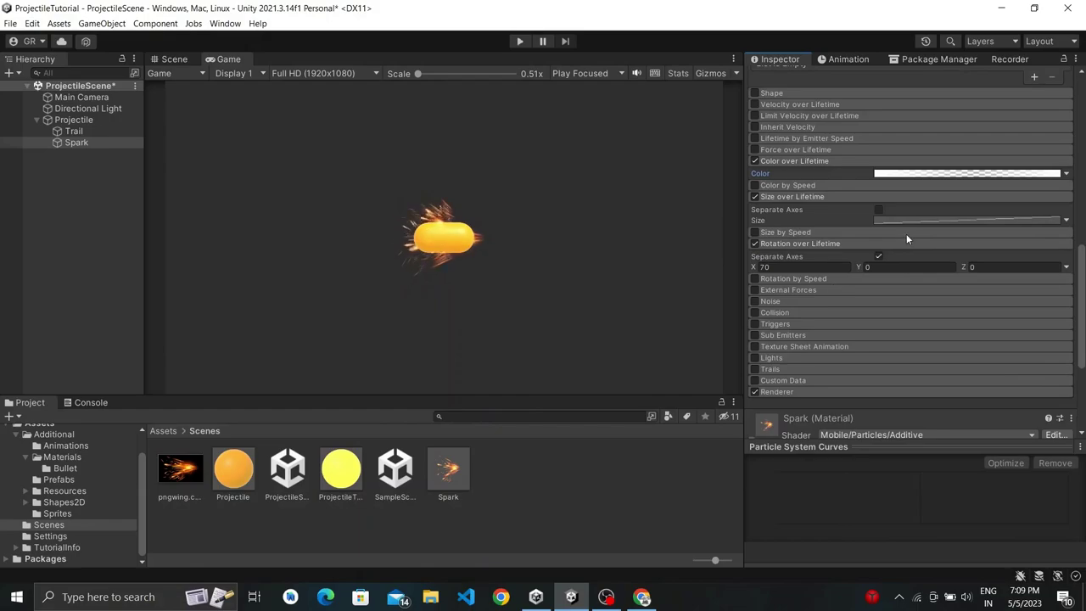
left_click(910, 220)
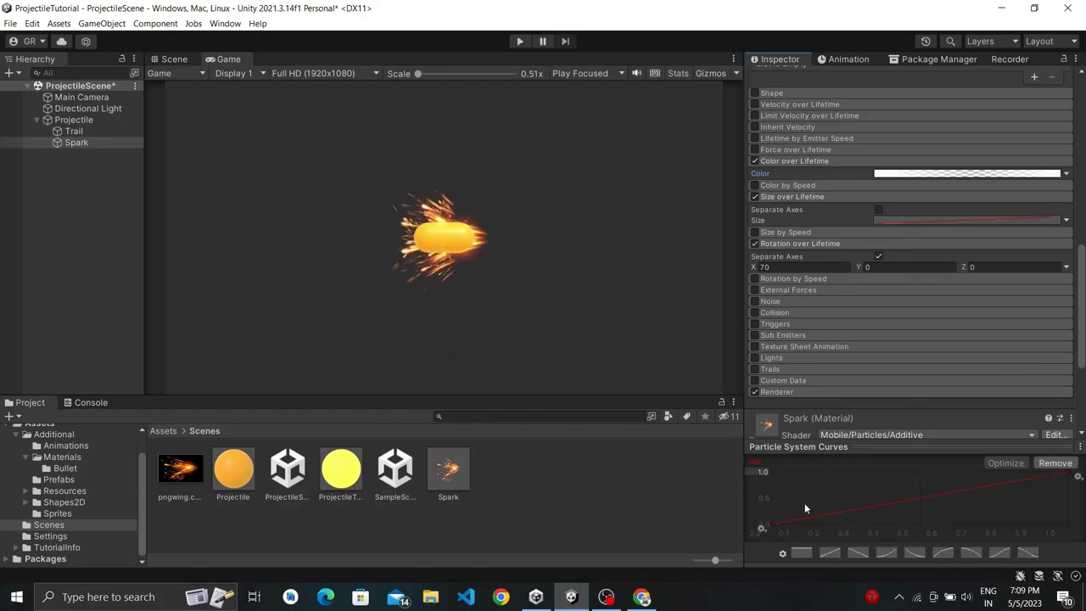
right_click(816, 523)
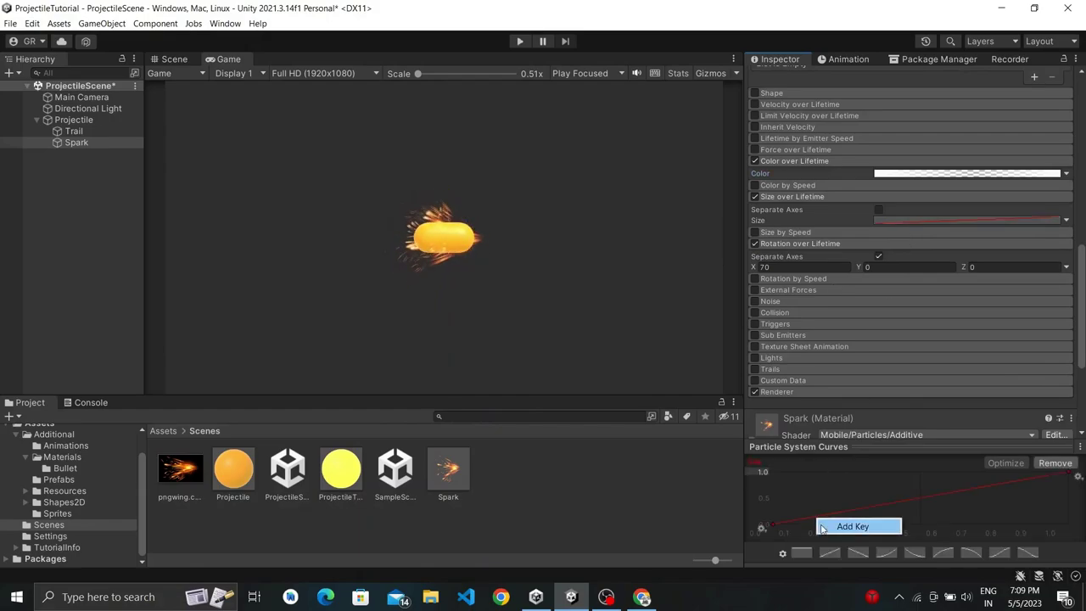
left_click(828, 527)
left_click_drag(815, 518, 825, 471)
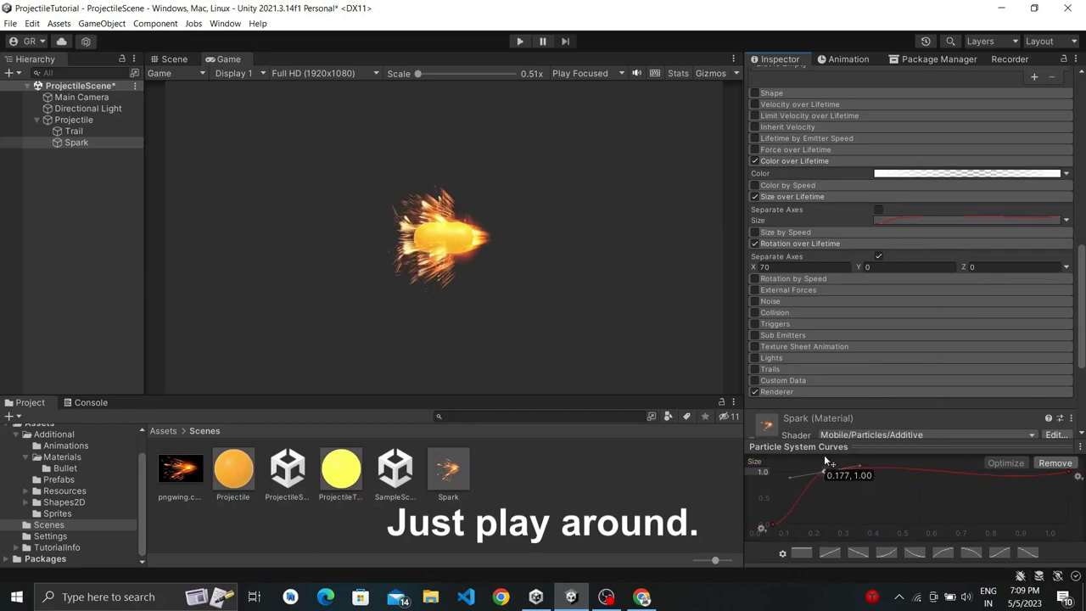
right_click(885, 466)
left_click(890, 471)
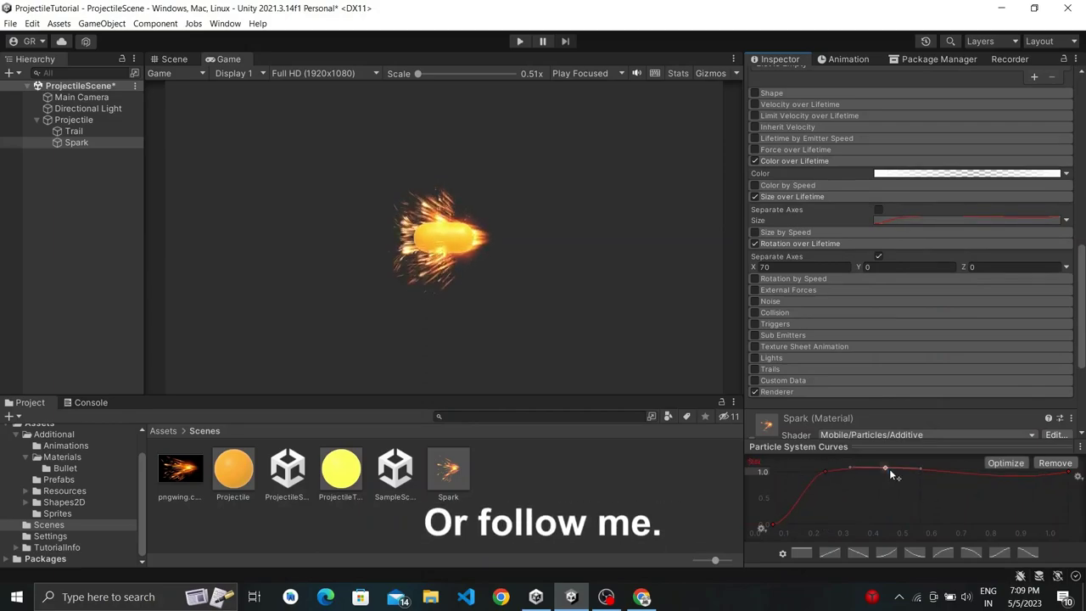
left_click_drag(885, 469, 898, 533)
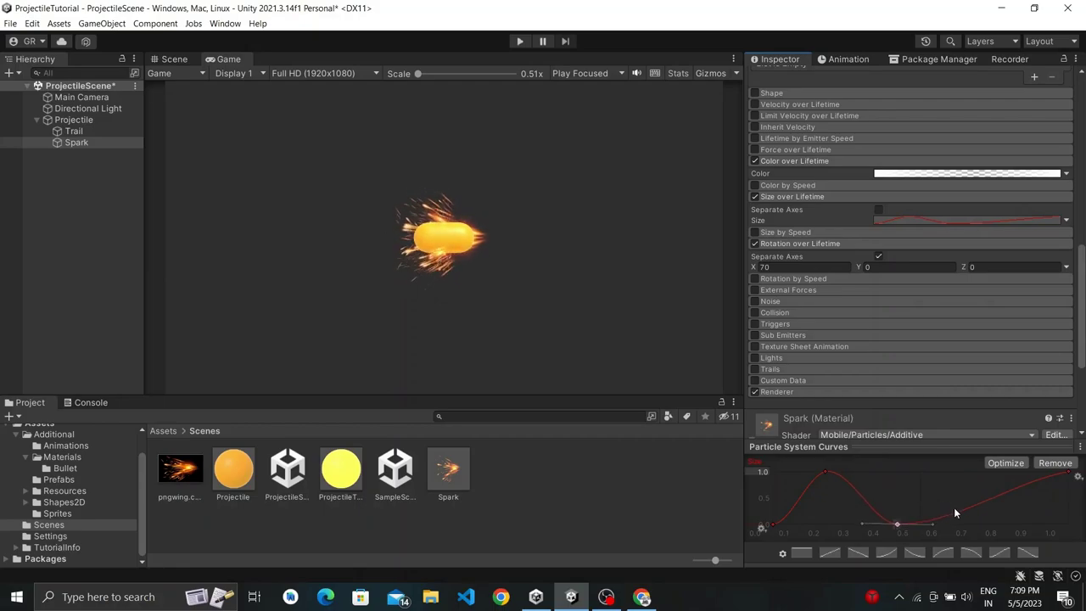
- Add two more size keys, raising the curve back to 1.0 and lowering it to about half
right_click(954, 507)
left_click(959, 515)
left_click_drag(957, 509, 962, 459)
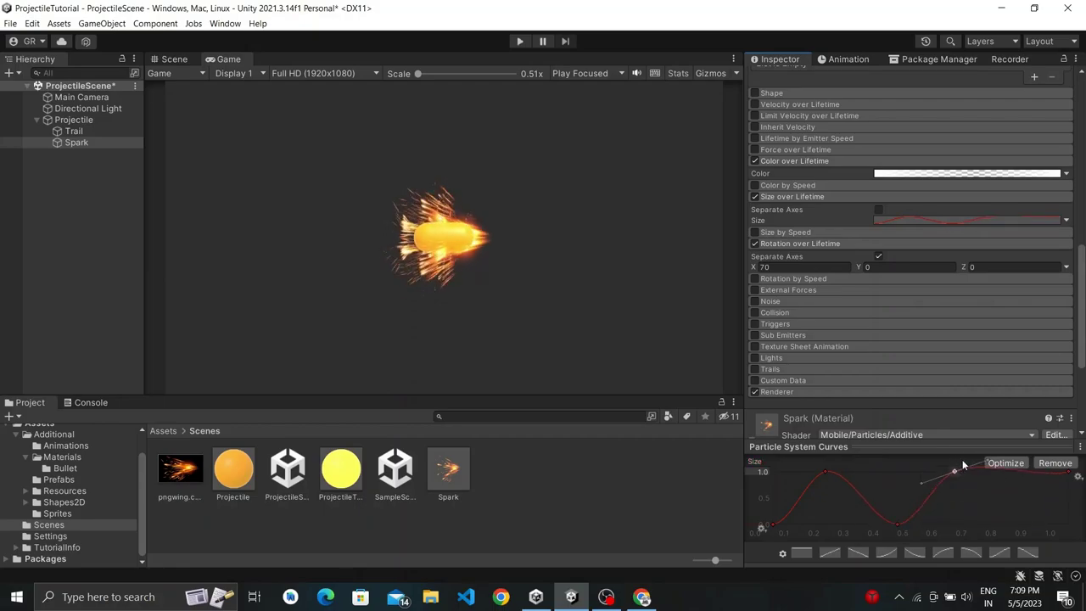
right_click(1001, 473)
left_click(1018, 478)
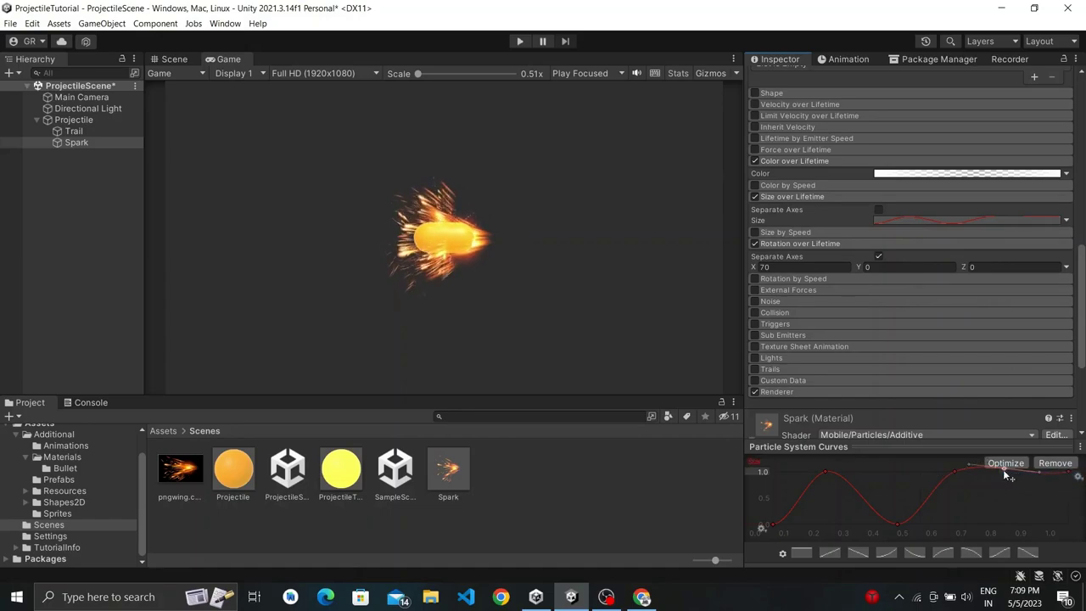
left_click_drag(1004, 473, 1026, 524)
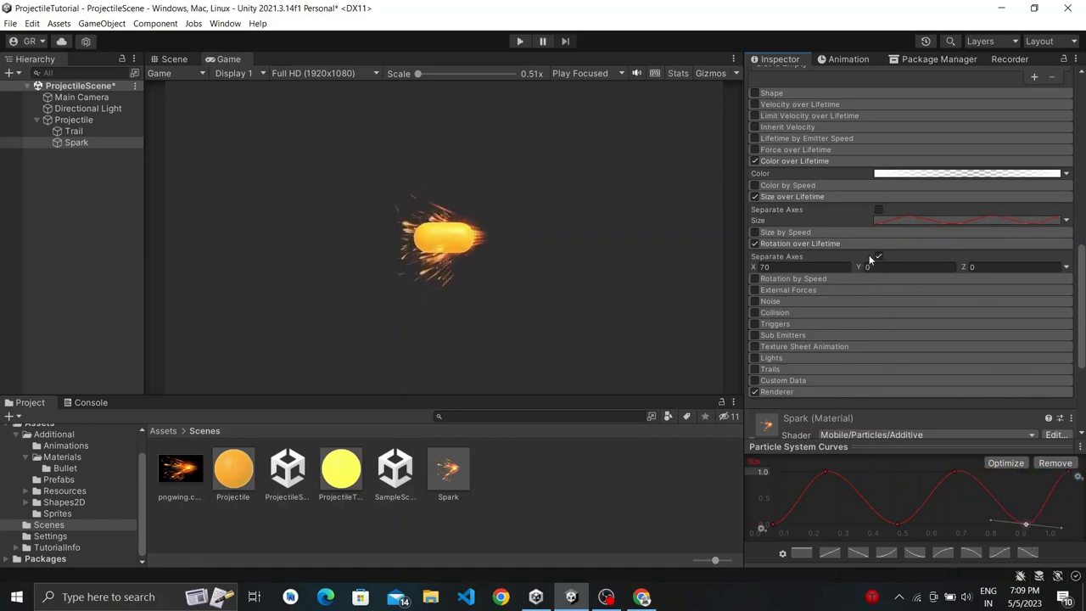
scroll(869, 260, "up", 2)
- Set Spark's emission rate over time to 20 and add a 50-particle burst at time 0
scroll(872, 255, "up", 2)
scroll(870, 242, "up", 1)
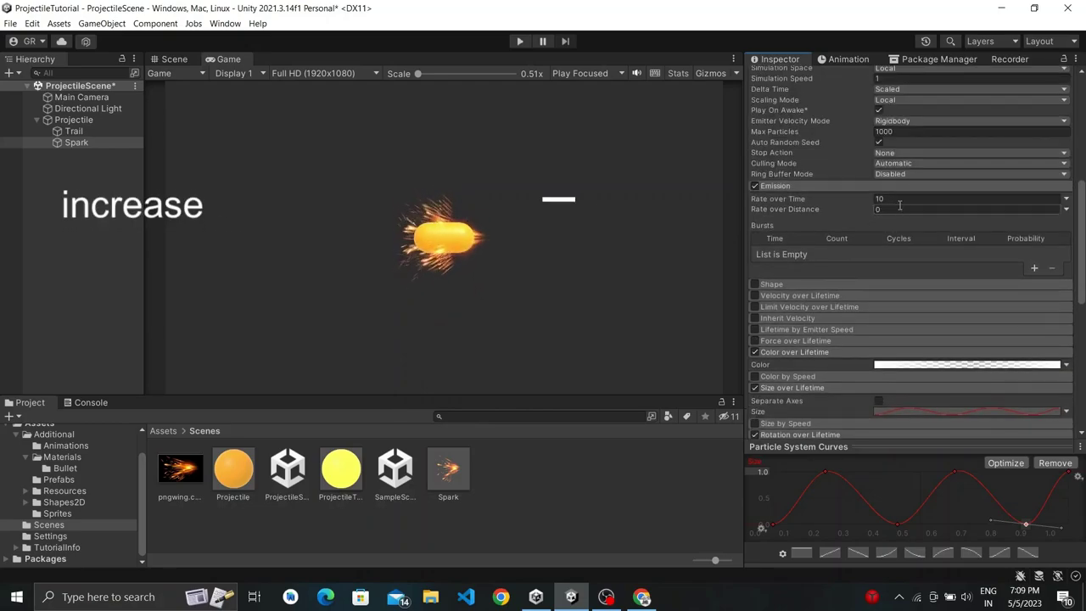
left_click(900, 199)
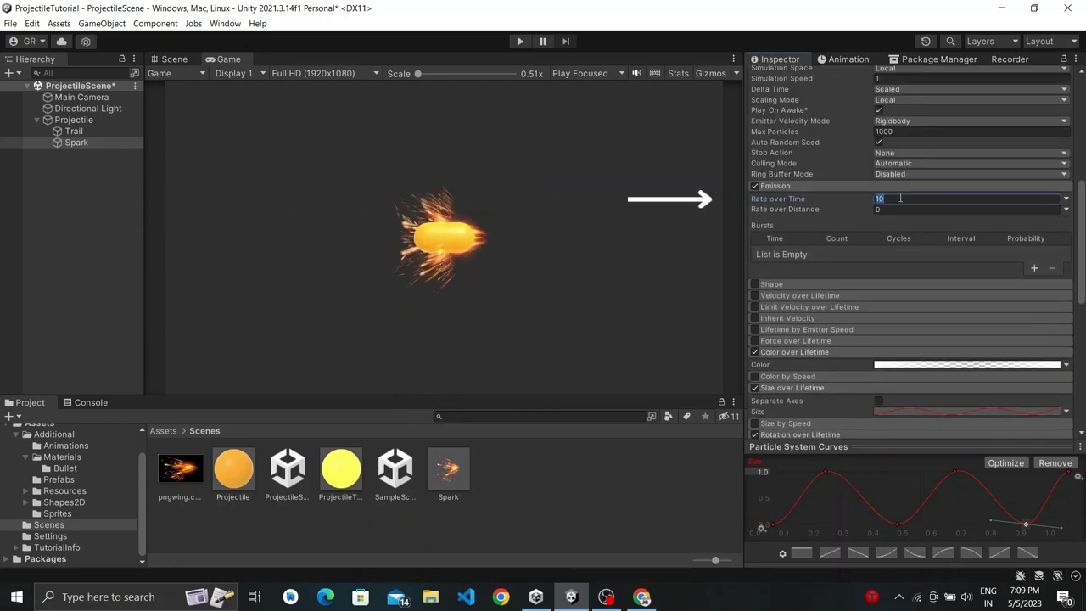
type("20")
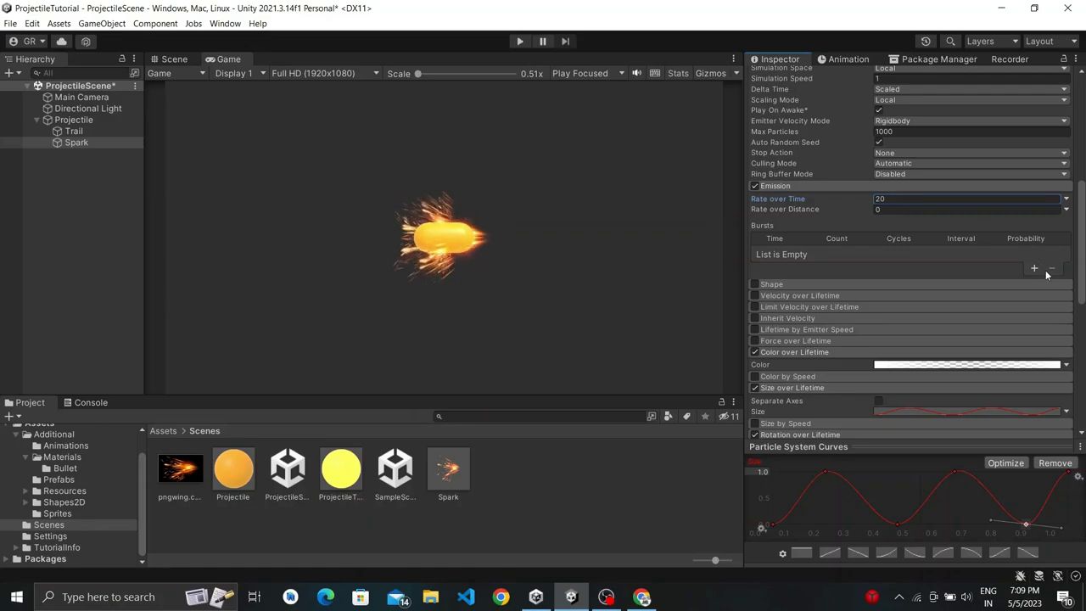
left_click(1033, 270)
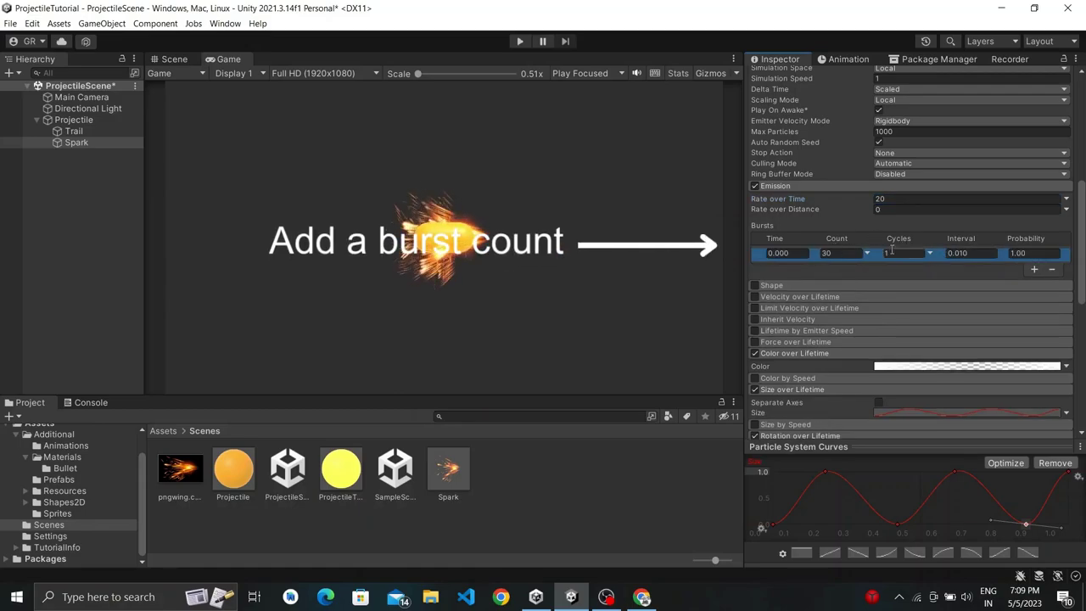
left_click(842, 256)
type("50")
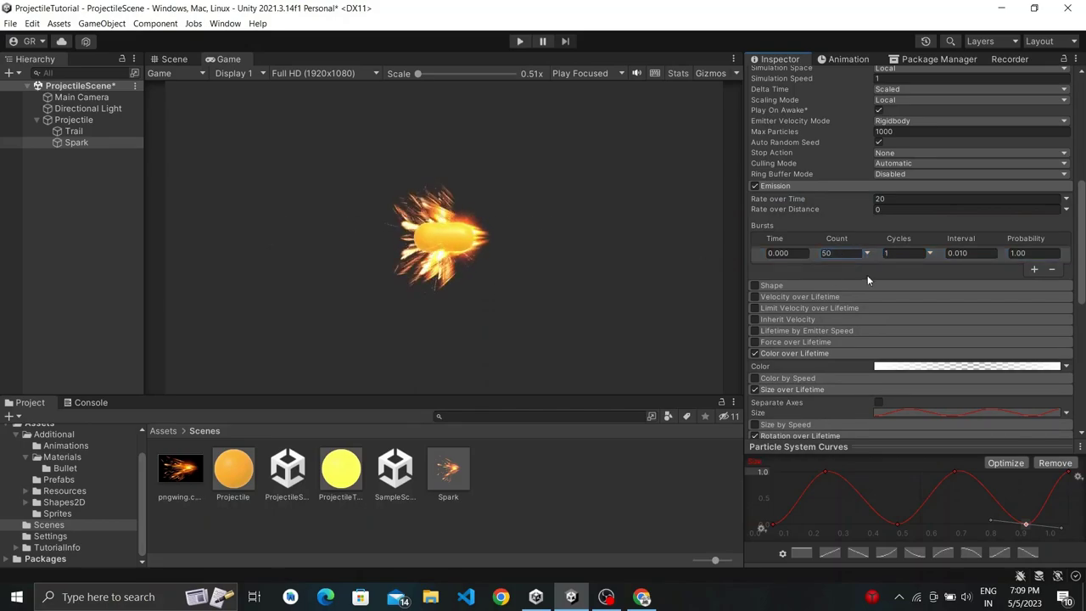
- Set the Spark Start Size to 1.2
scroll(867, 275, "up", 2)
scroll(867, 275, "up", 3)
left_click(893, 194)
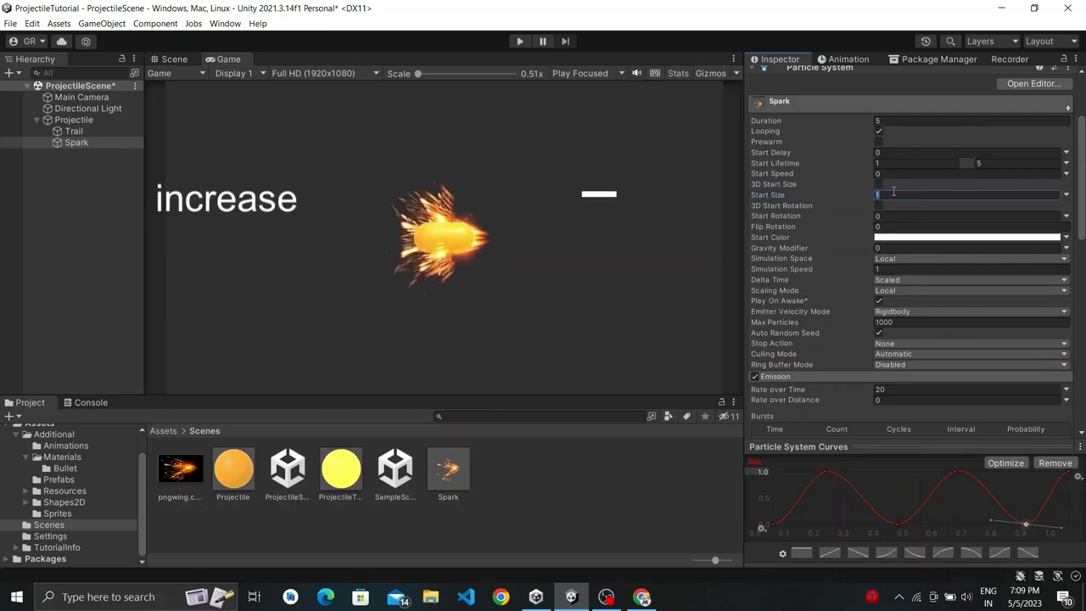
type("1.2")
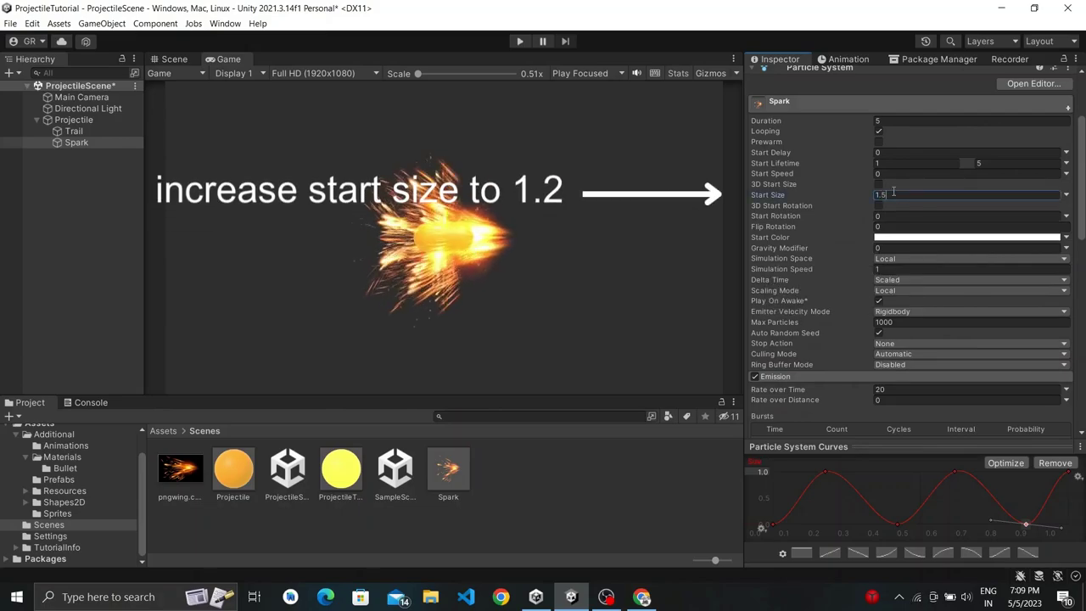
key("BackSpace")
type("2")
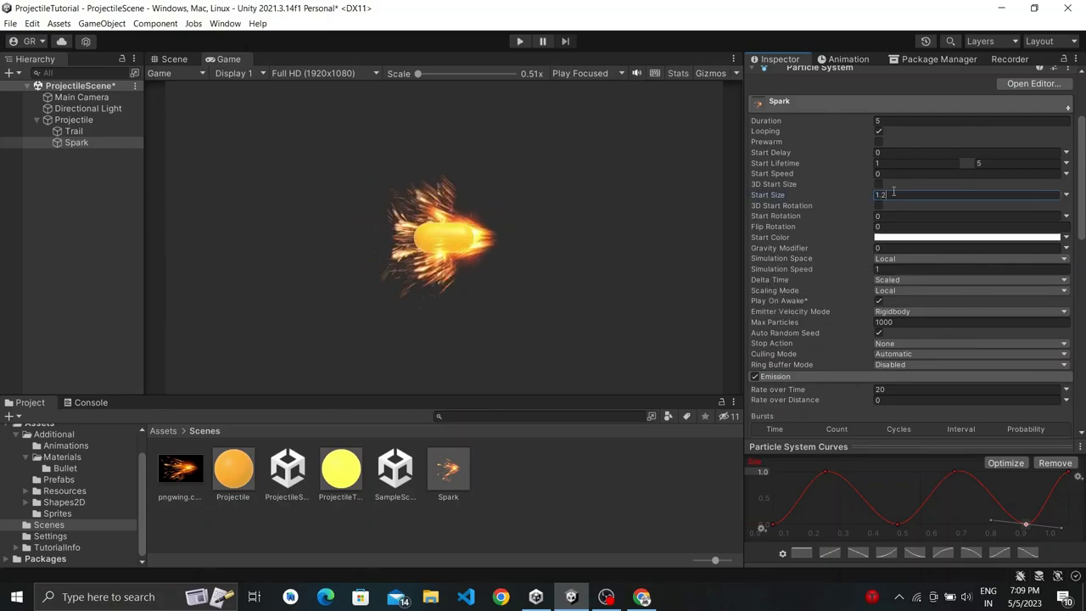
- Slide the Projectile left and back to centre to preview its trail
scroll(883, 203, "up", 3)
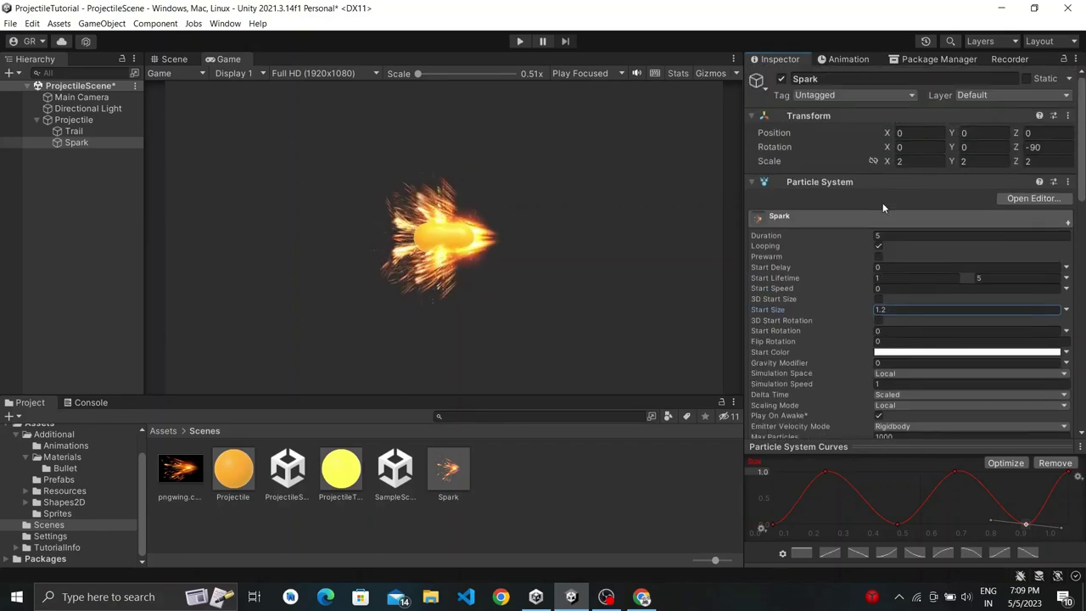
left_click(78, 119)
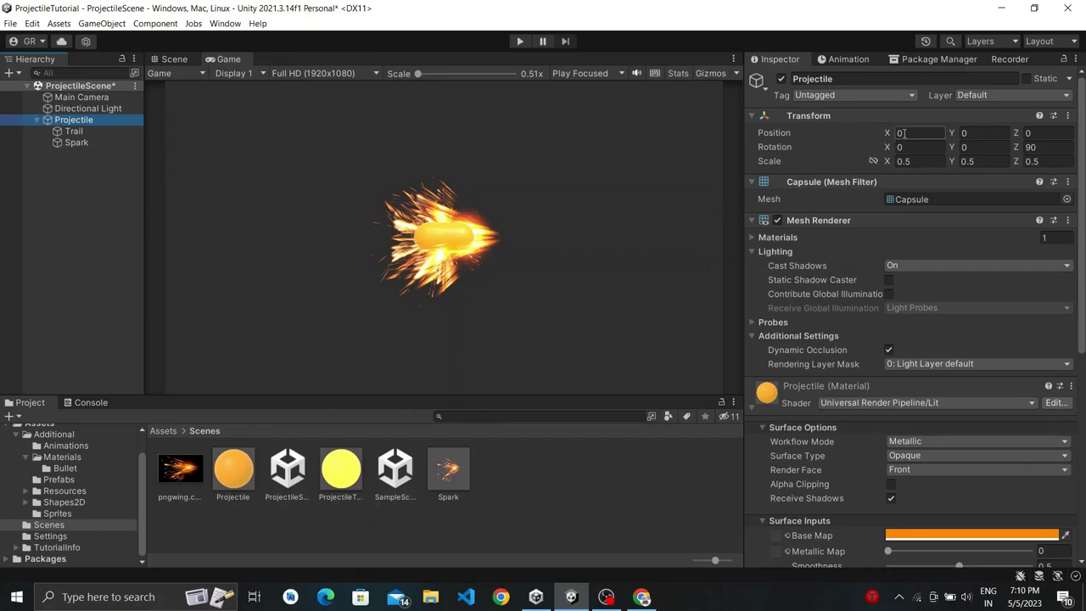
left_click_drag(889, 136, 817, 162)
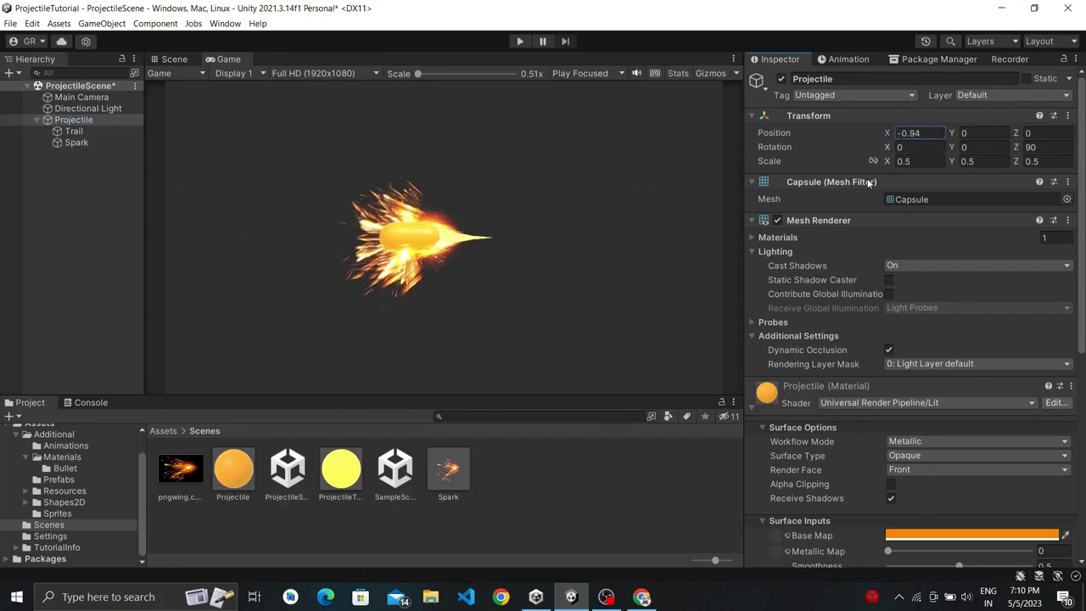
left_click_drag(817, 162, 888, 182)
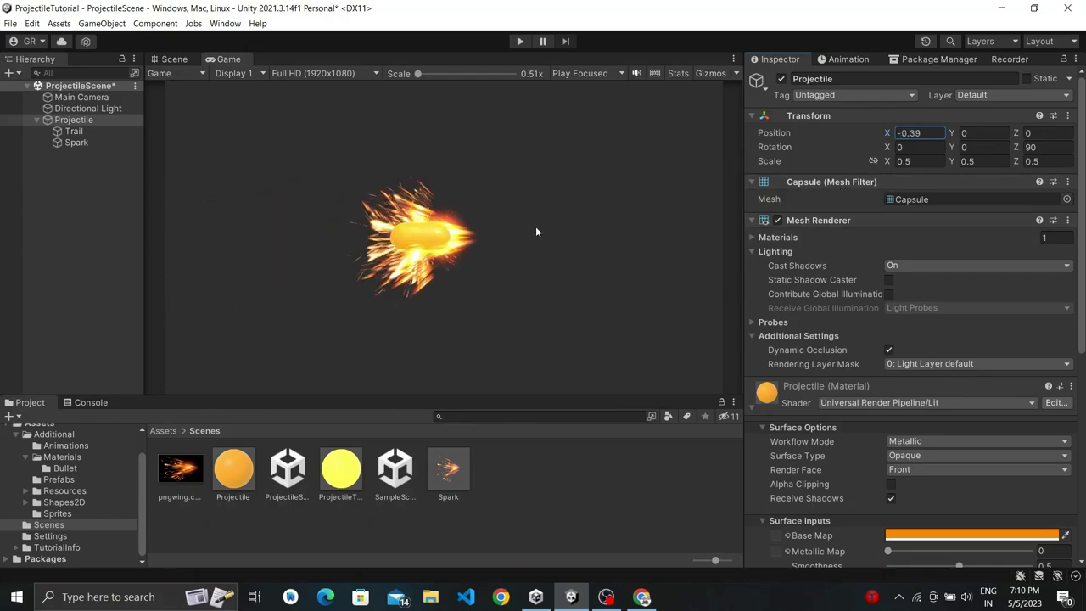
- Set the Main Camera's Field of View to 60
left_click(65, 99)
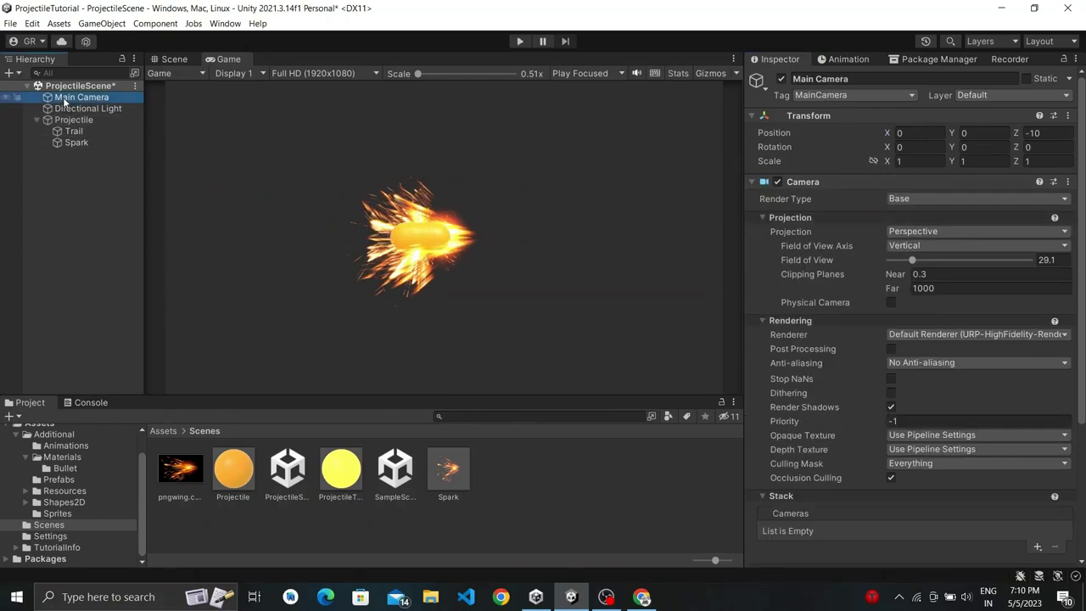
left_click(1047, 260)
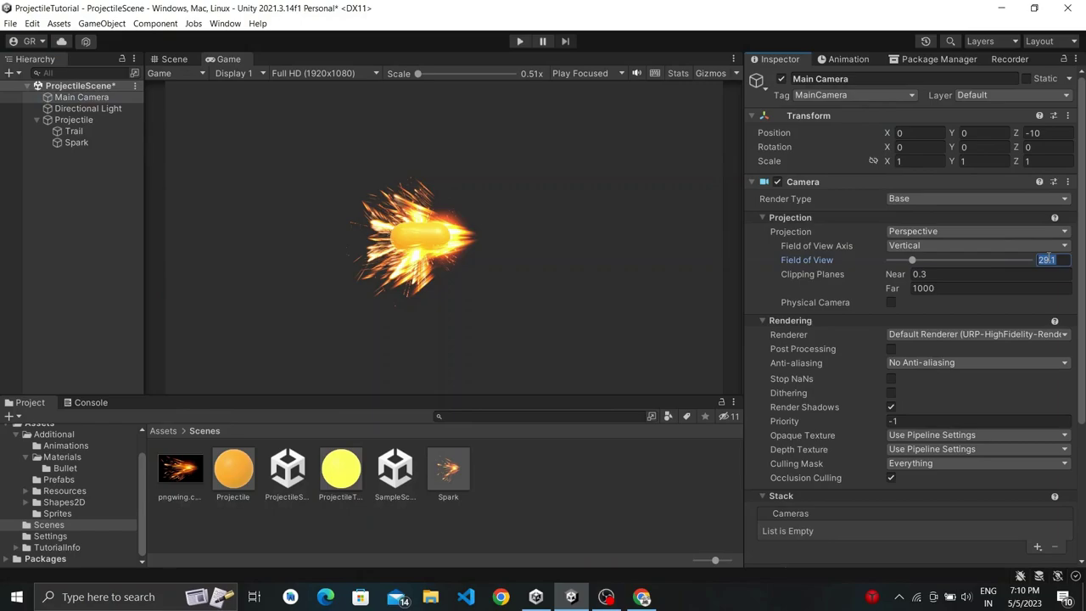
type("90")
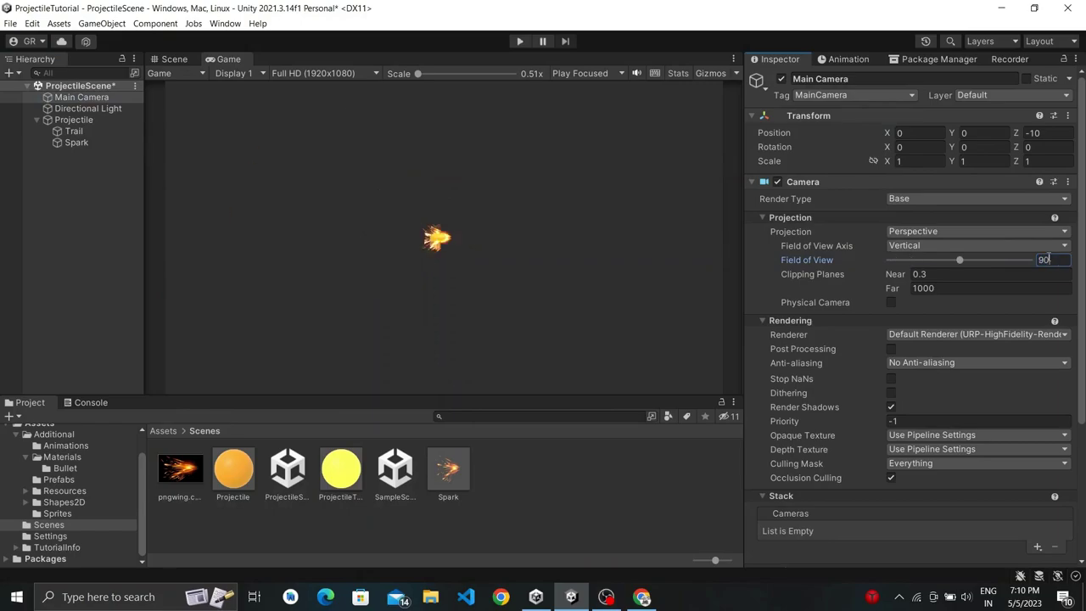
key("BackSpace")
key("BackSpace")
type("60")
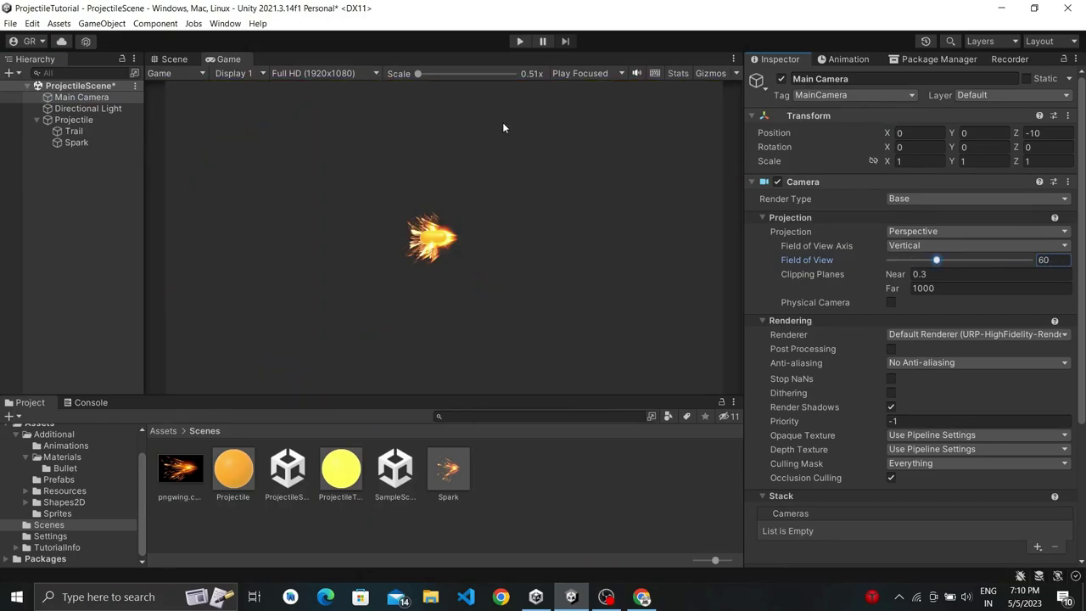
- Drag the Projectile's Position X far left, to about -10, to show its trail
left_click(96, 119)
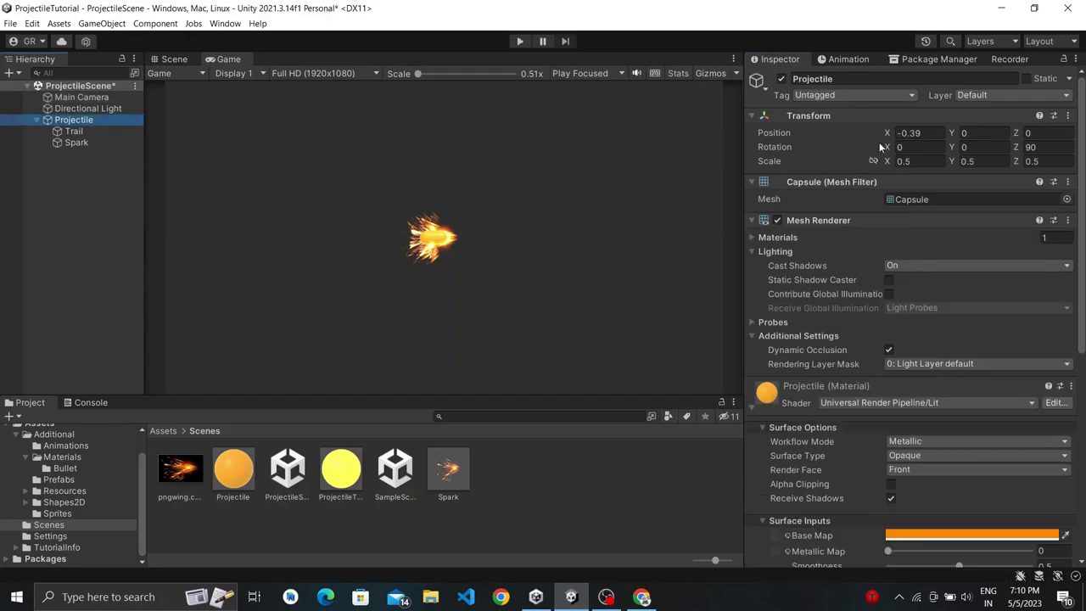
left_click(885, 134)
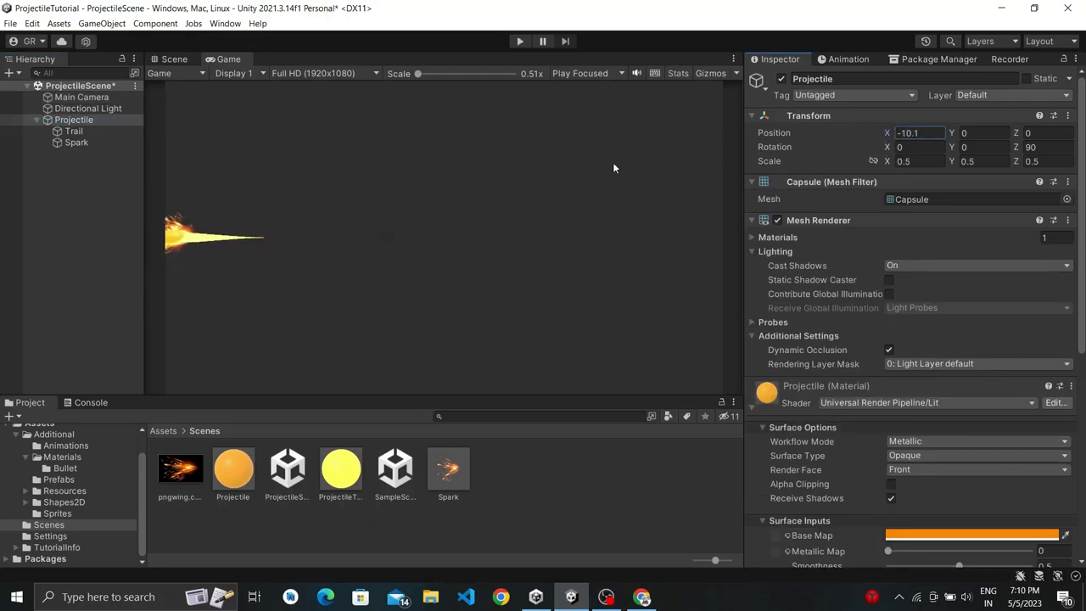
left_click_drag(887, 135, 722, 177)
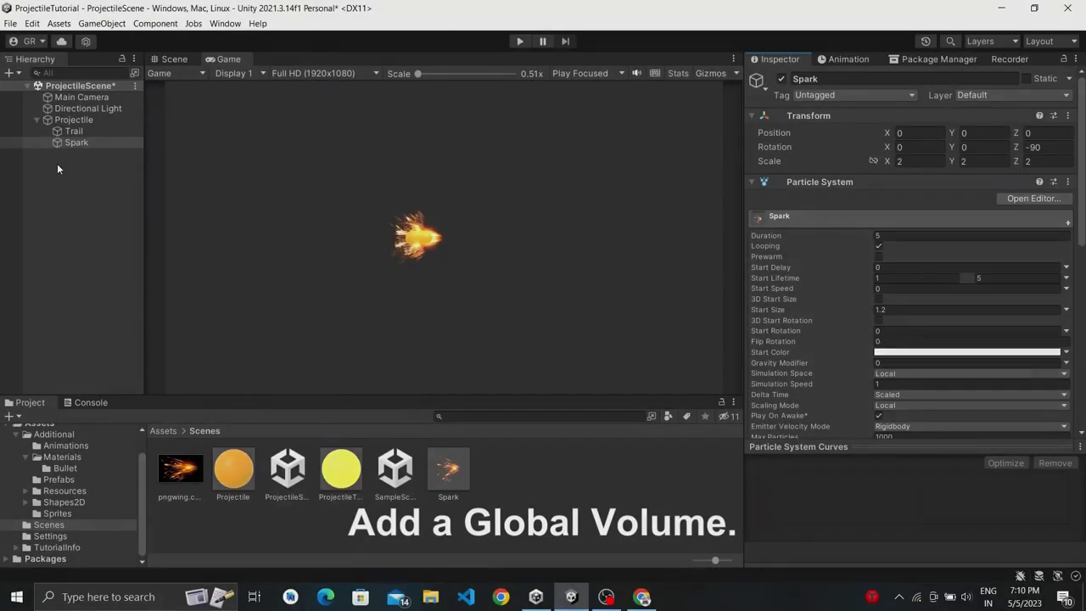
- Add a Global Volume object to the scene from the Hierarchy
right_click(57, 163)
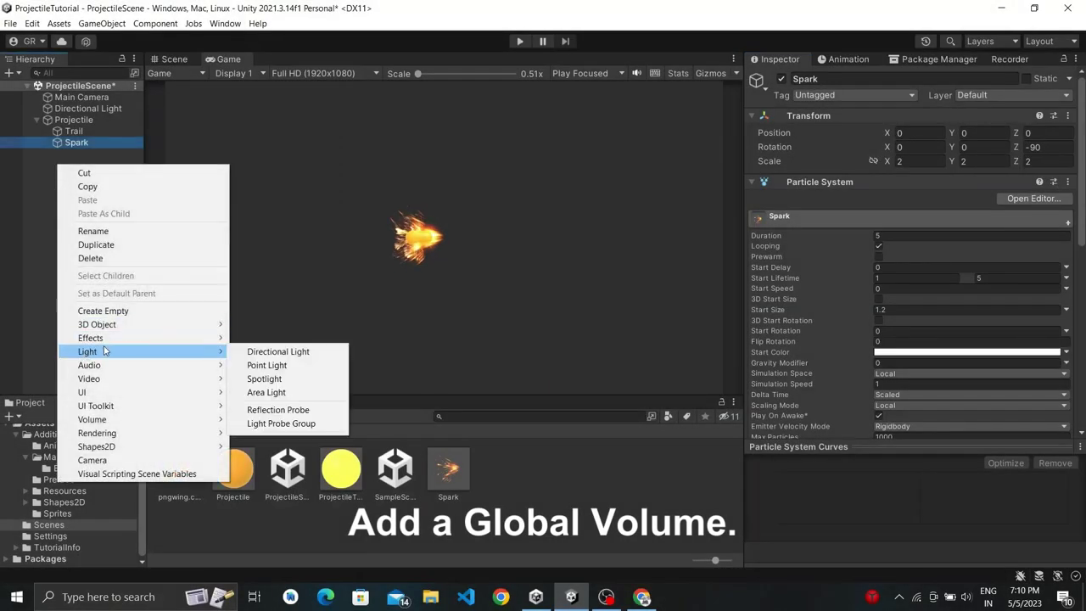
mouse_move(93, 420)
left_click(280, 419)
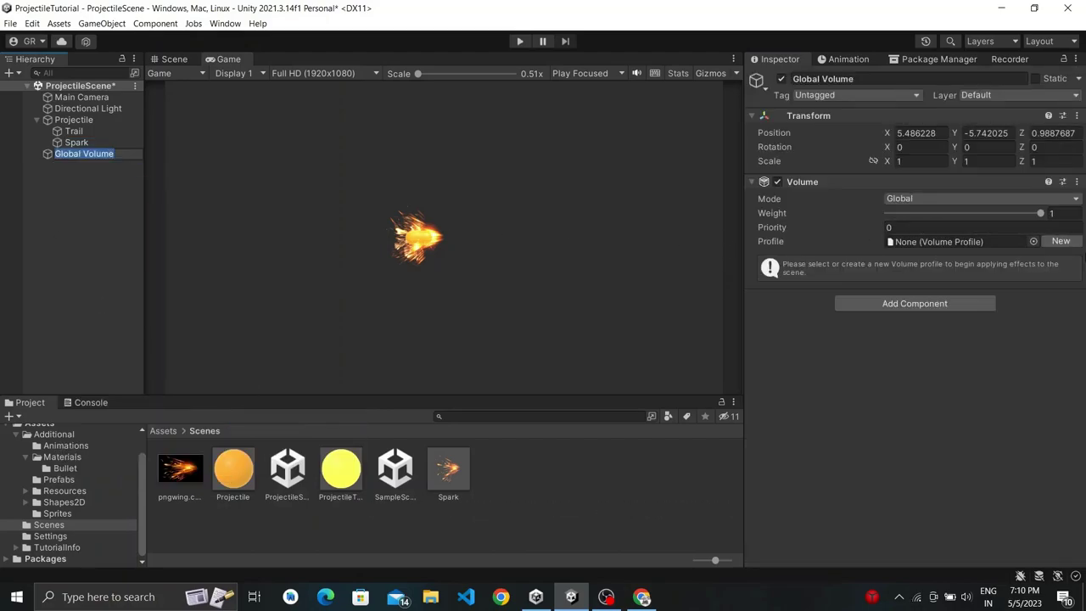
- Set the Global Volume's position to 0, 0, 0
left_click(909, 132)
type("0")
key("Tab")
type("0")
key("Tab")
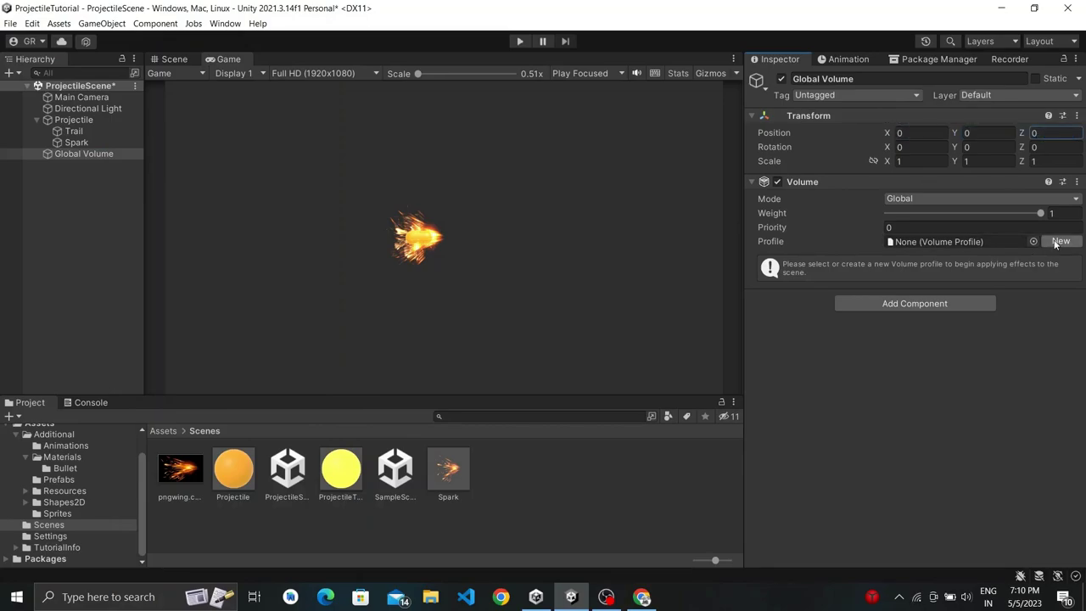
- Create a new Volume profile and add a Bloom override to it
left_click(1054, 242)
left_click(959, 294)
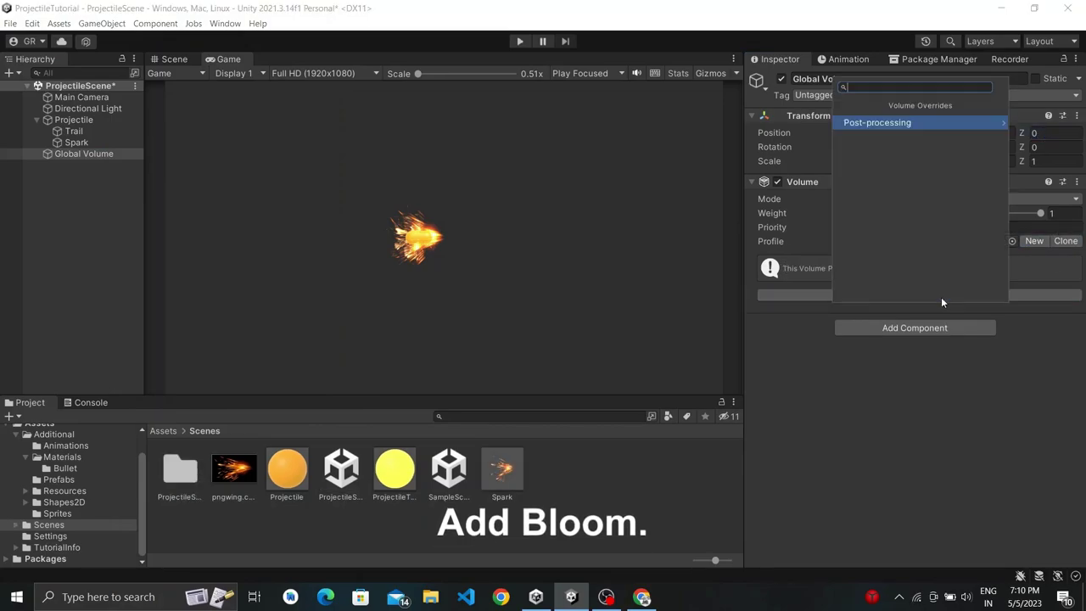
type("bloom")
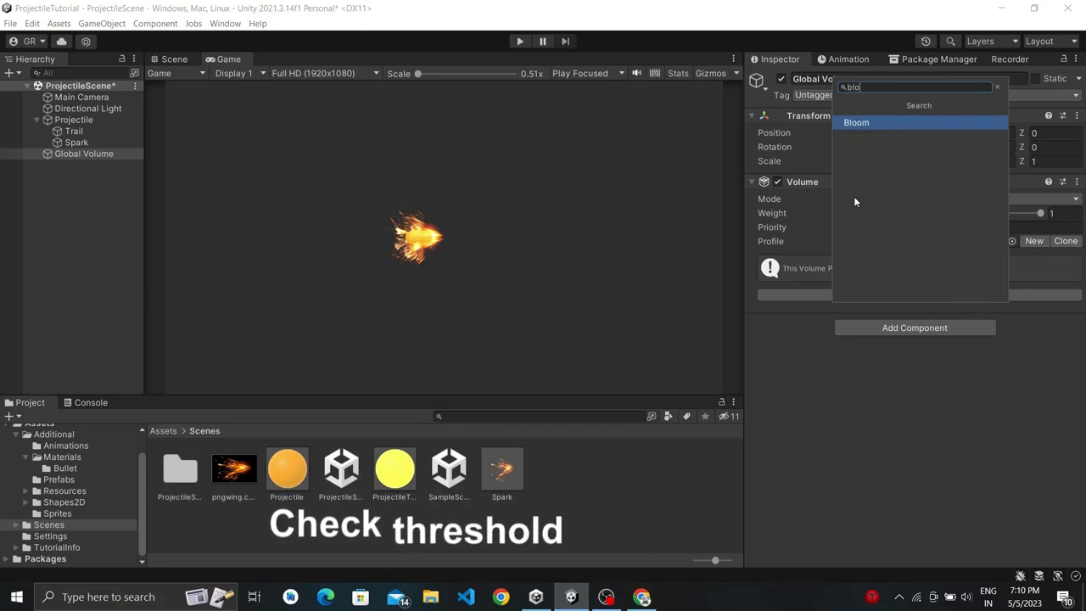
key("Return")
- Enable the Bloom Threshold and Intensity and set both to 1
left_click(770, 298)
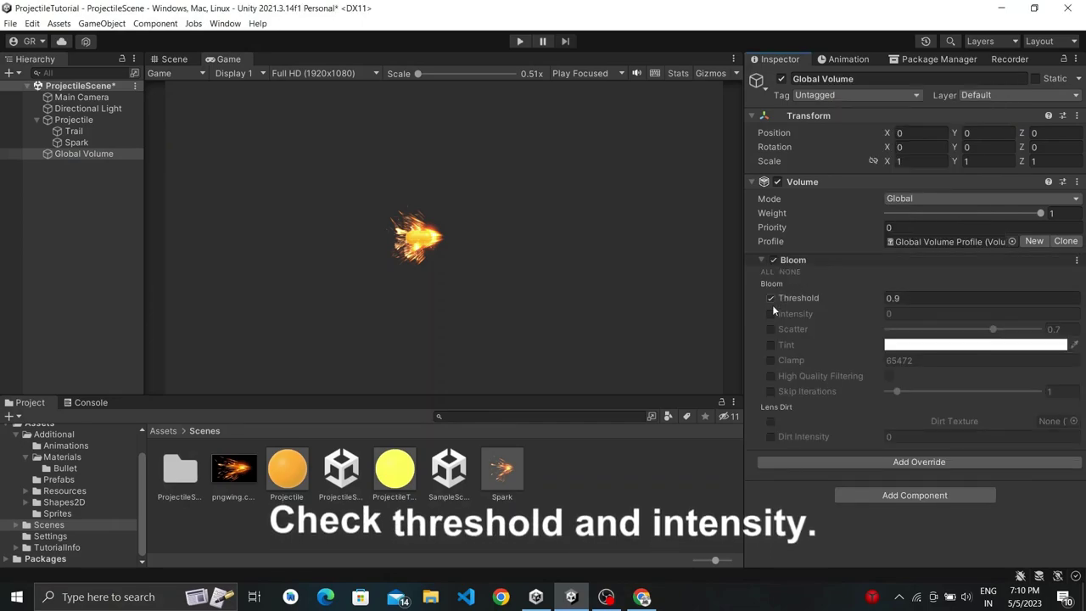
left_click(770, 313)
left_click(915, 298)
type("1")
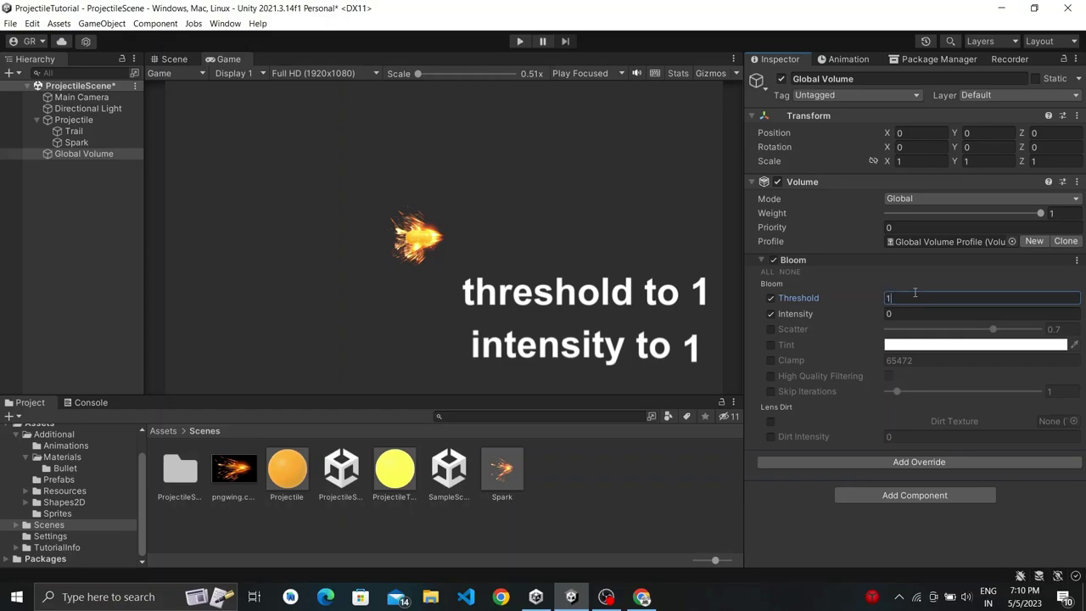
left_click(903, 314)
type("1")
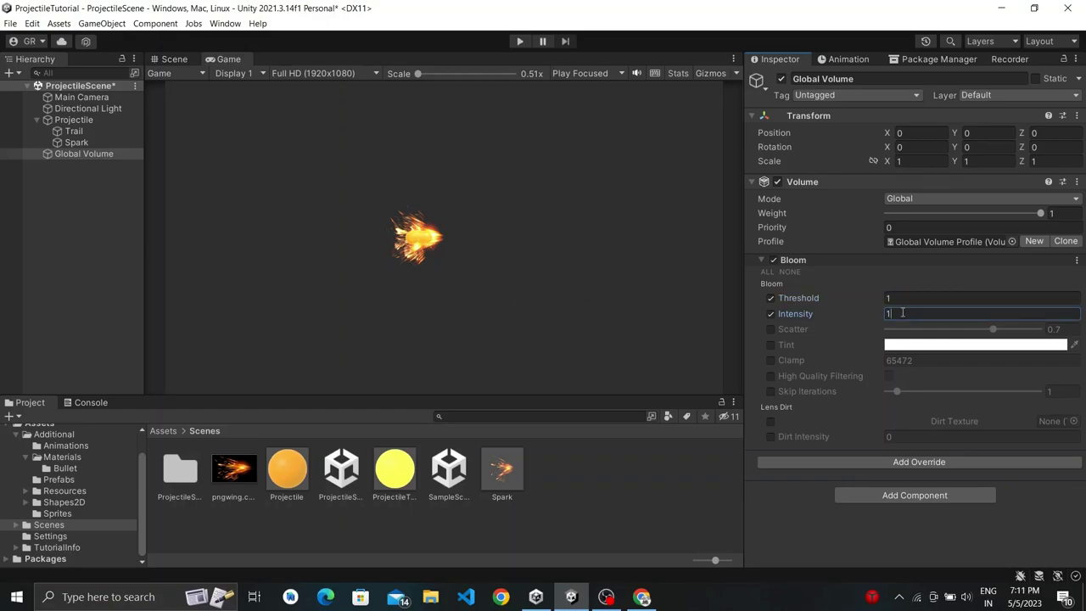
left_click(100, 97)
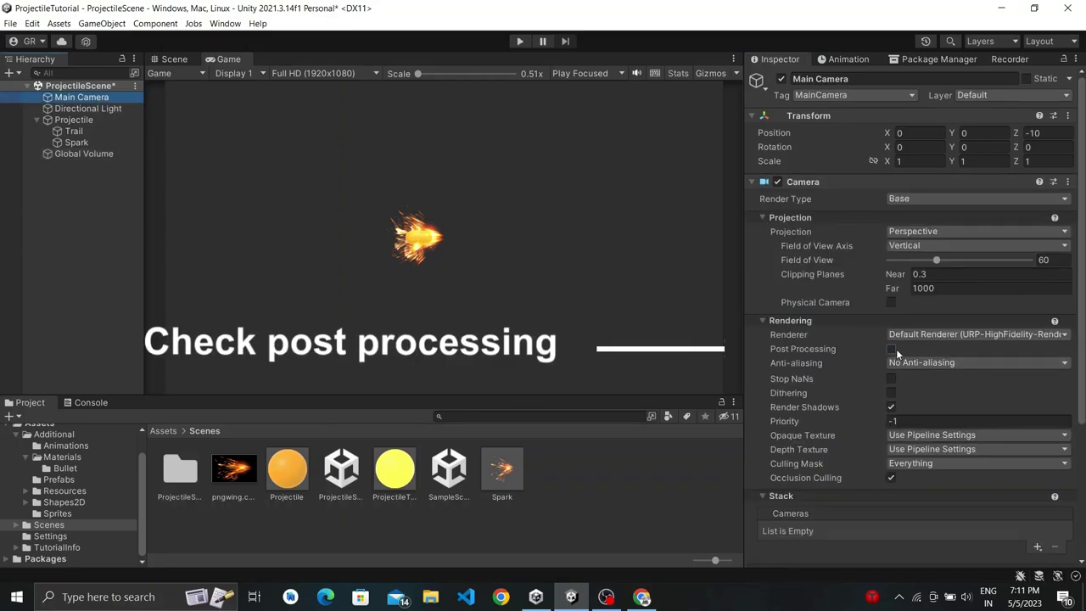
- Turn on Post Processing for the Main Camera and adjust the Bloom Intensity
left_click(891, 349)
left_click(85, 157)
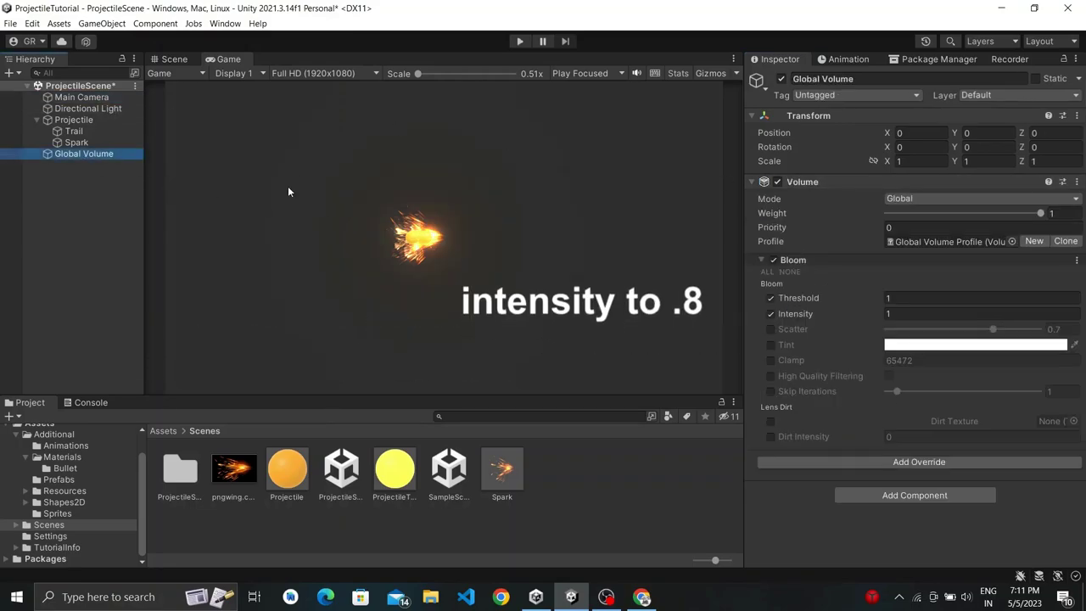
left_click(891, 314)
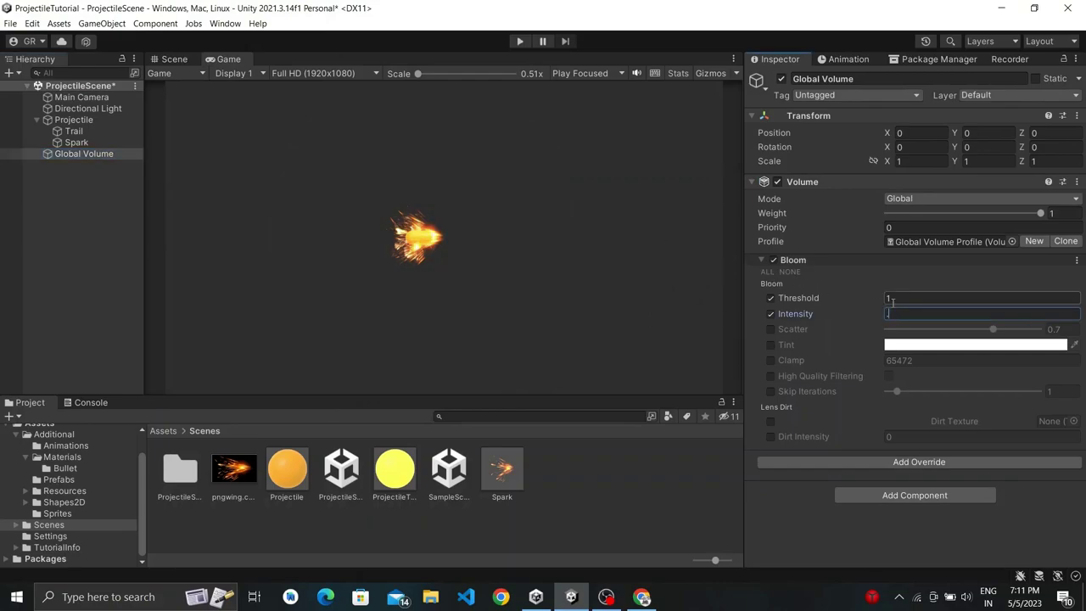
- Slide the Projectile's Position X to -2.96 to preview the bloom glow
left_click(77, 142)
left_click(107, 122)
scroll(888, 161, "up", 5)
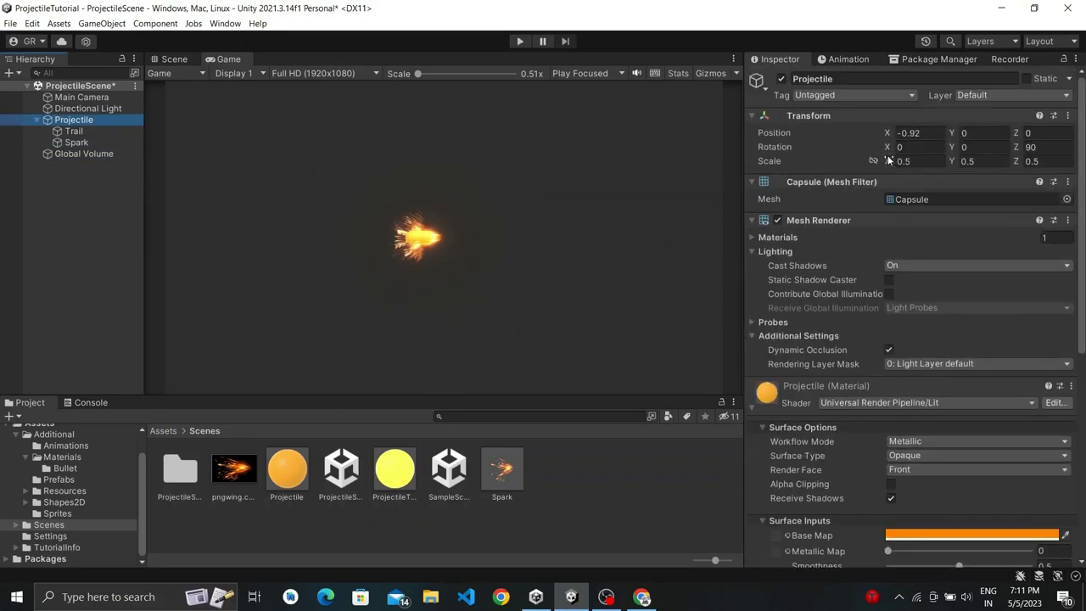
mouse_move(886, 136)
left_mouse_down()
mouse_move(844, 153)
mouse_move(904, 159)
left_mouse_up()
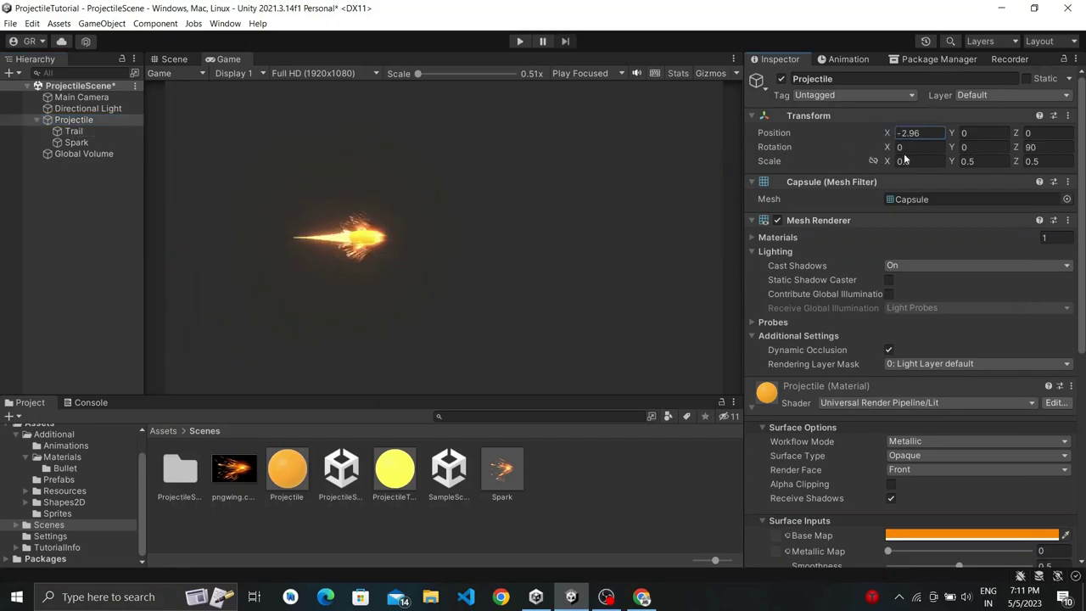